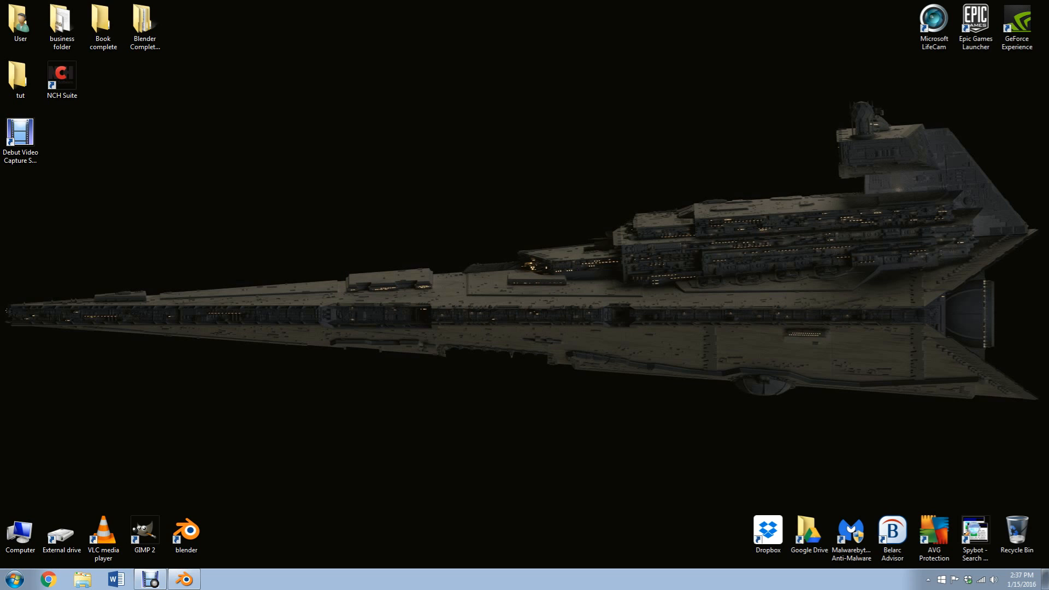
Step: Switch to the open Blender window and show the title text scene in rendered shading
{"action": "left_click", "coordinate": [184, 579]}
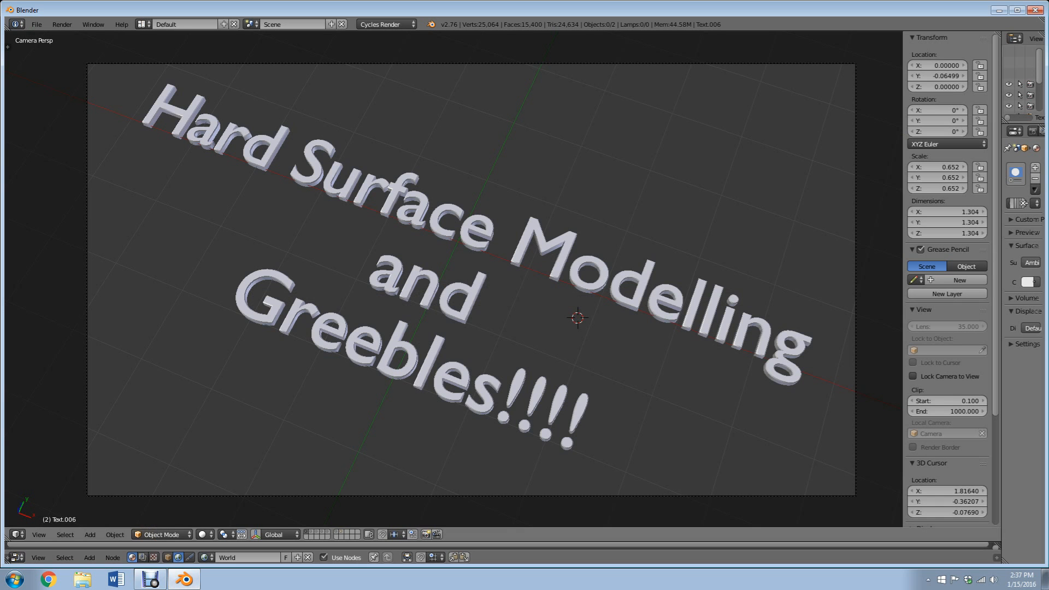
{"action": "left_click", "coordinate": [205, 535]}
{"action": "left_click", "coordinate": [224, 461]}
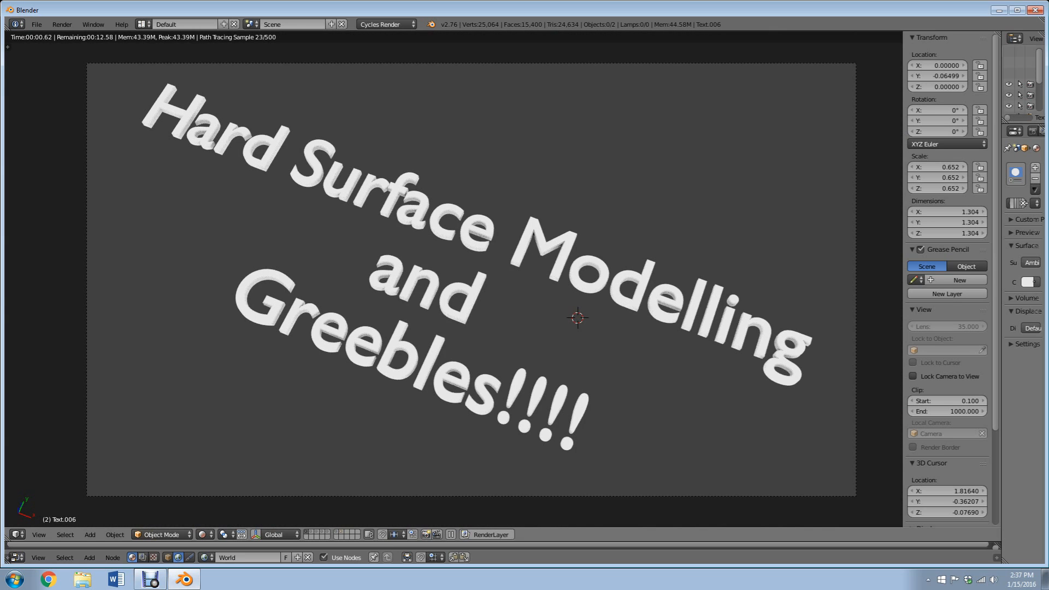
Step: Go through the remaining scene layers one at a time to read the text slides on hard surface modelling and greebles
{"action": "key", "text": "2"}
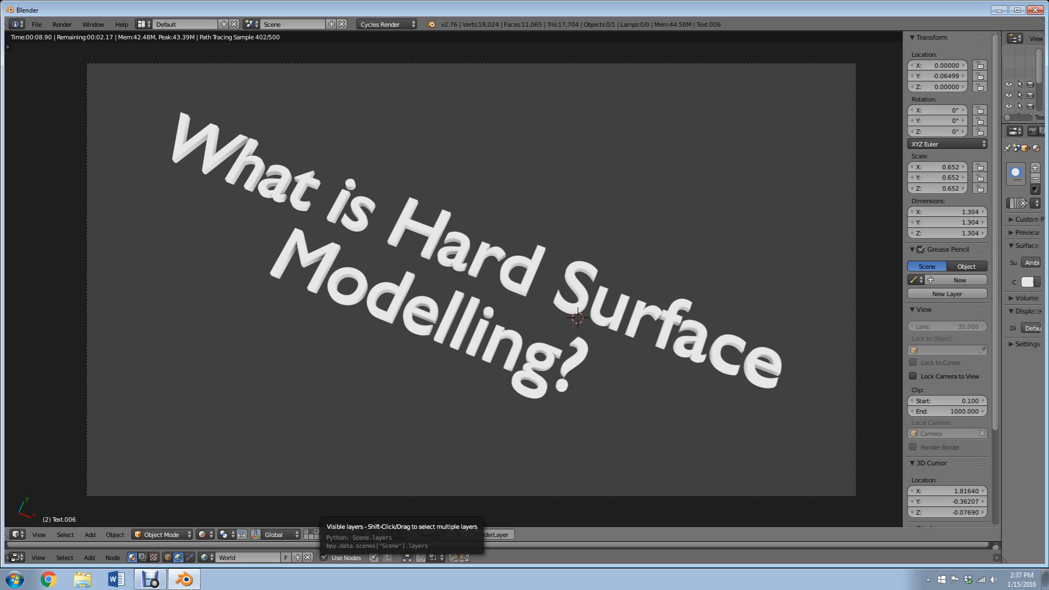
{"action": "left_click", "coordinate": [316, 532]}
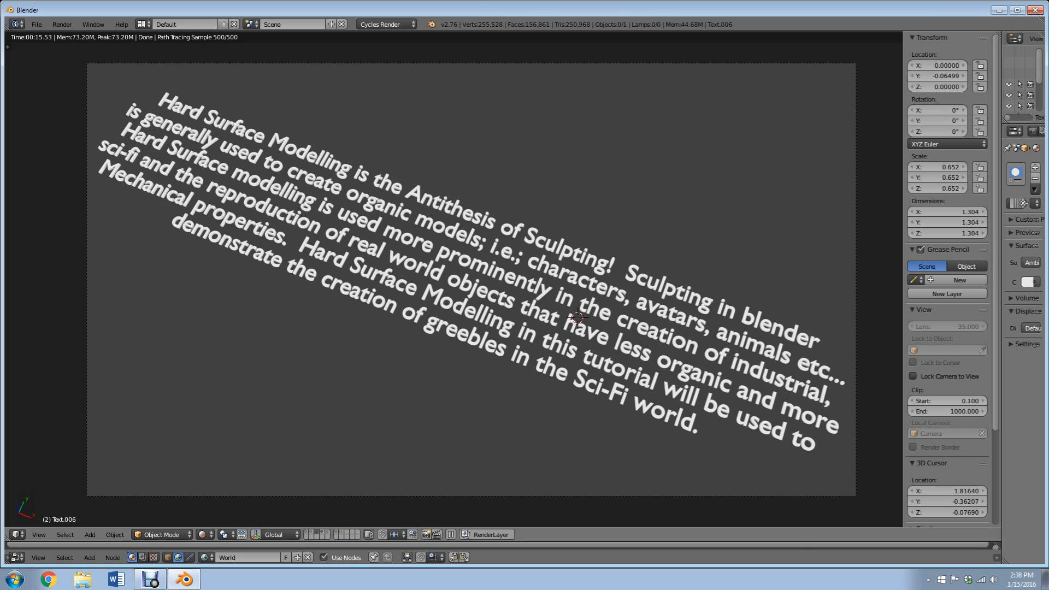
{"action": "key", "text": "4"}
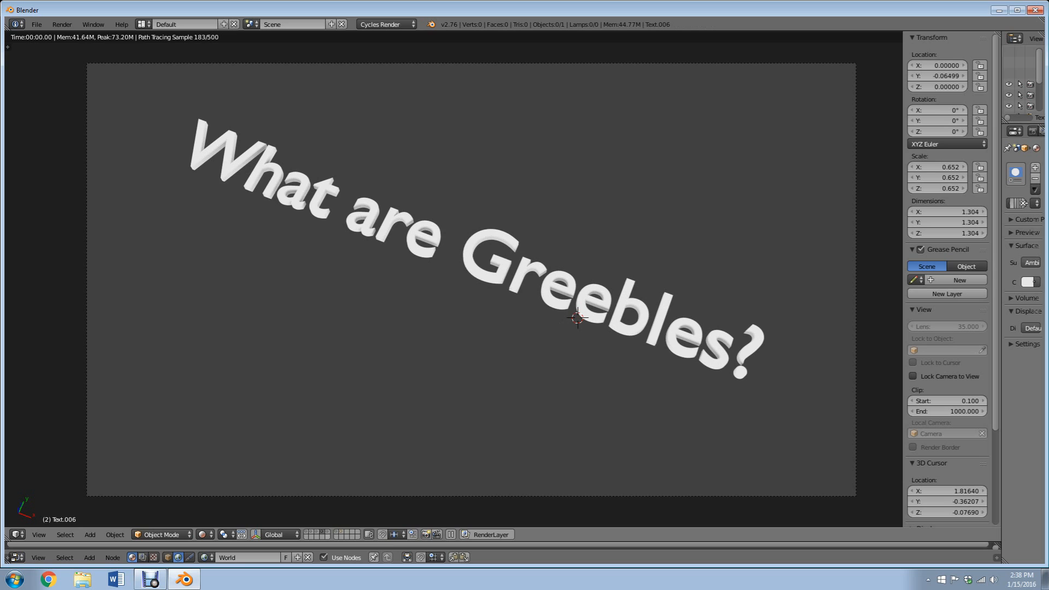
{"action": "key", "text": "3"}
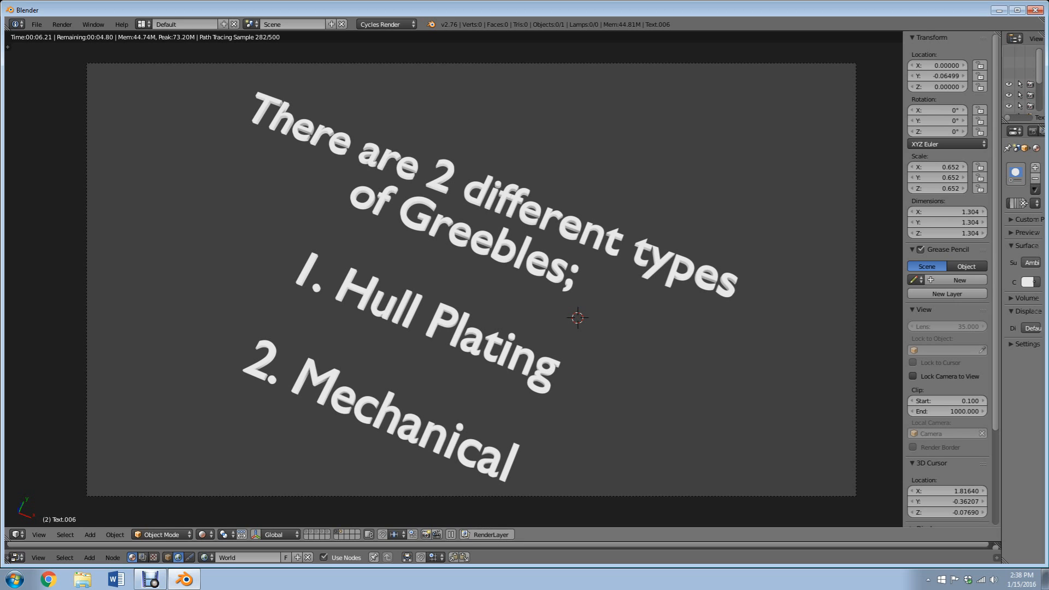
{"action": "left_click", "coordinate": [341, 531]}
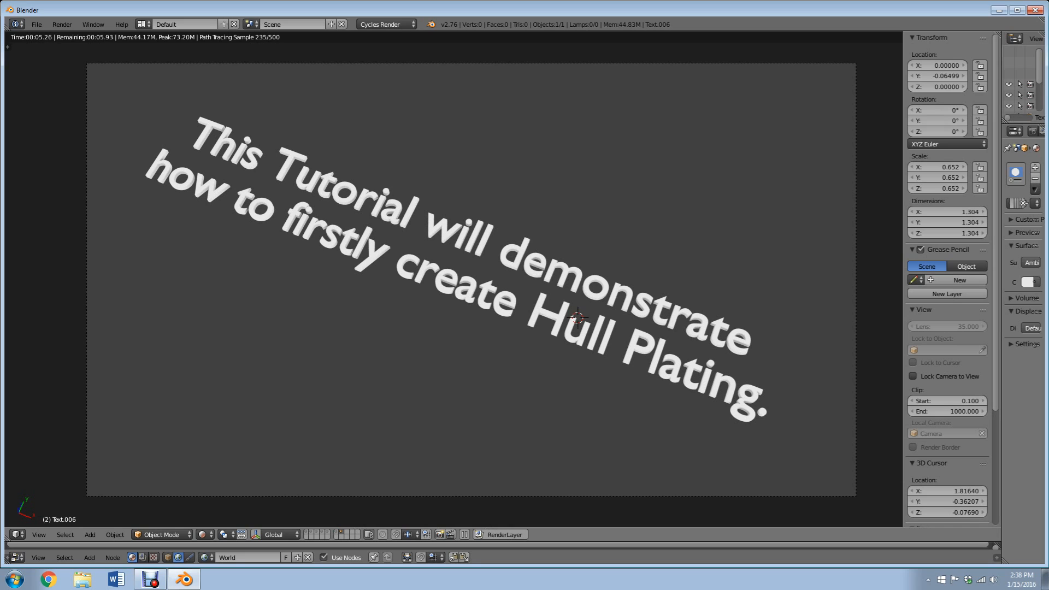
Step: Quit Blender without saving, relaunch it and open the recent file X-wing.blend
{"action": "left_click", "coordinate": [1034, 9]}
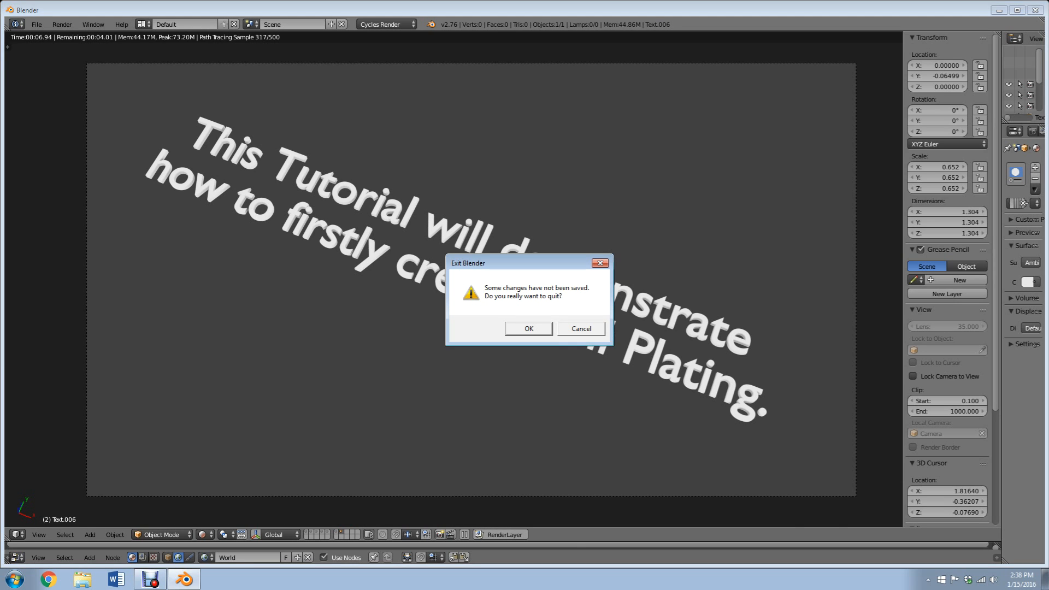
{"action": "key", "text": "Return"}
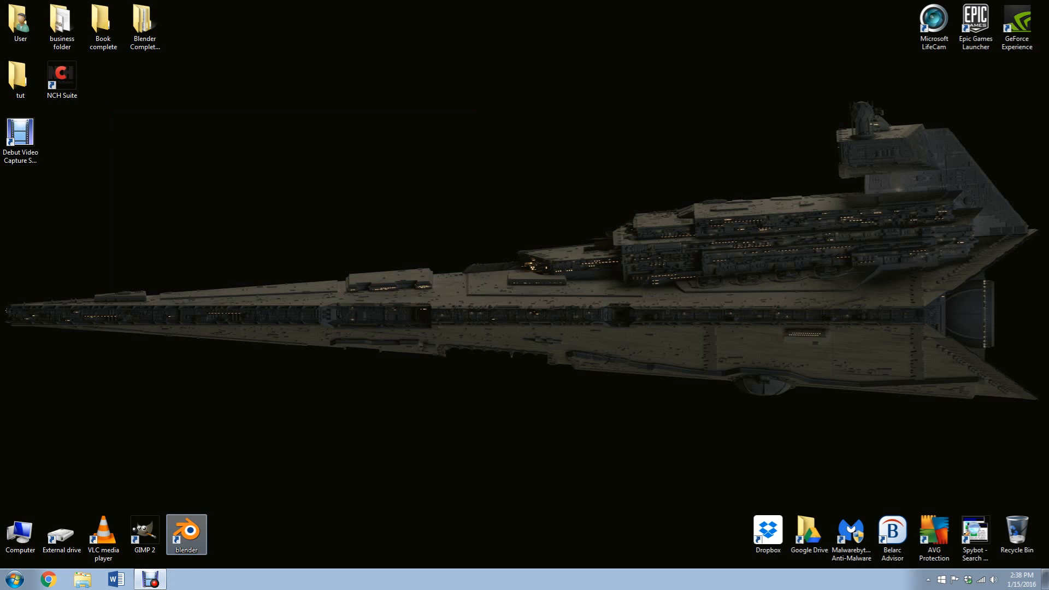
{"action": "double_click", "coordinate": [187, 532]}
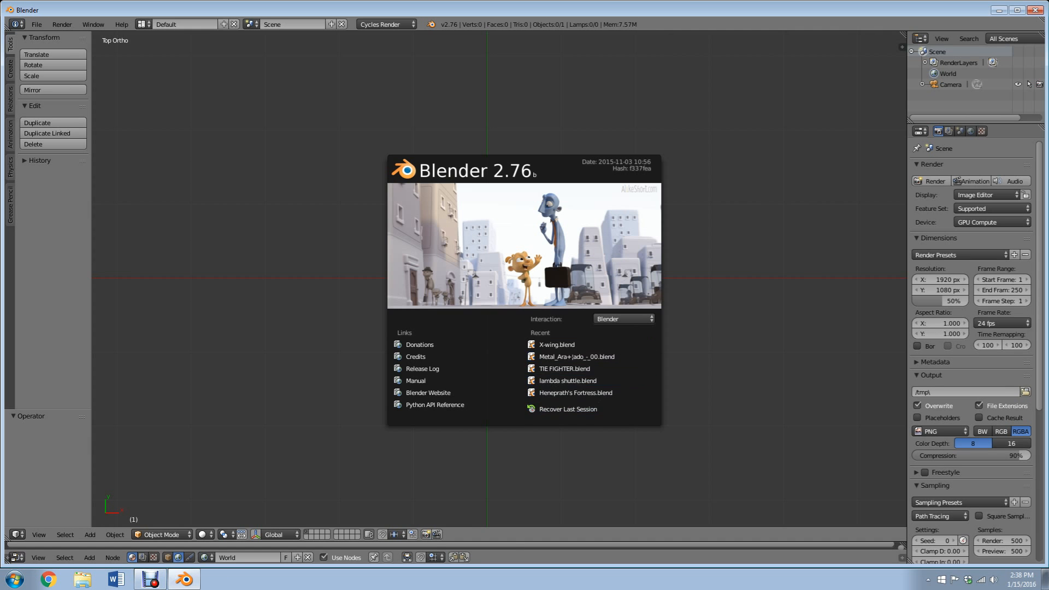
{"action": "left_click", "coordinate": [557, 345]}
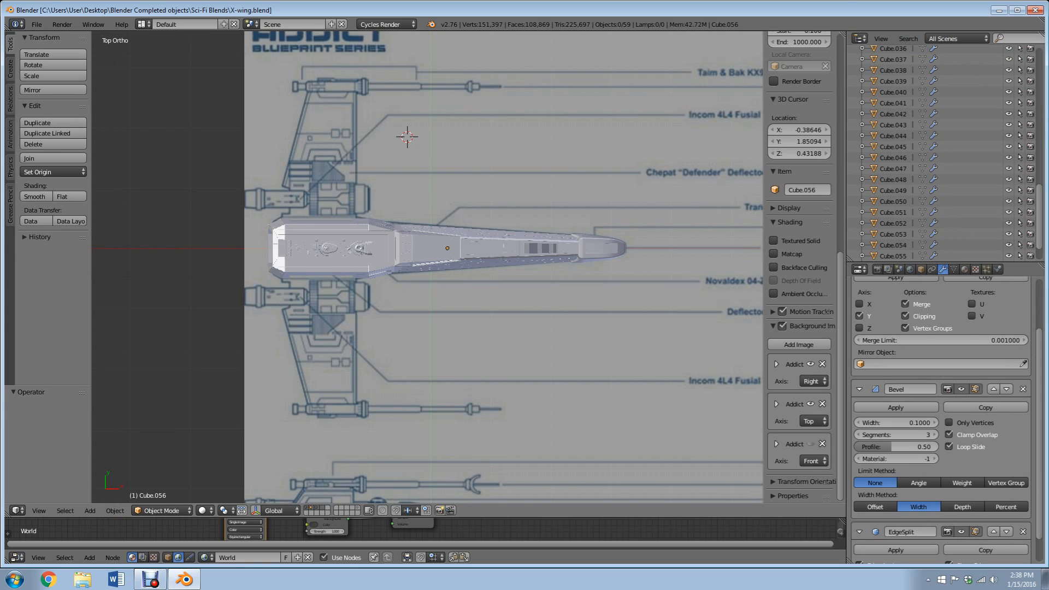
Step: Display the X-wing fuselage from an angled view in rendered shading
{"action": "scroll", "coordinate": [428, 266], "scroll_direction": "down", "scroll_amount": 2}
{"action": "middle_click_drag", "start_coordinate": [427, 266], "coordinate": [449, 251]}
{"action": "scroll", "coordinate": [427, 266], "scroll_direction": "up", "scroll_amount": 6}
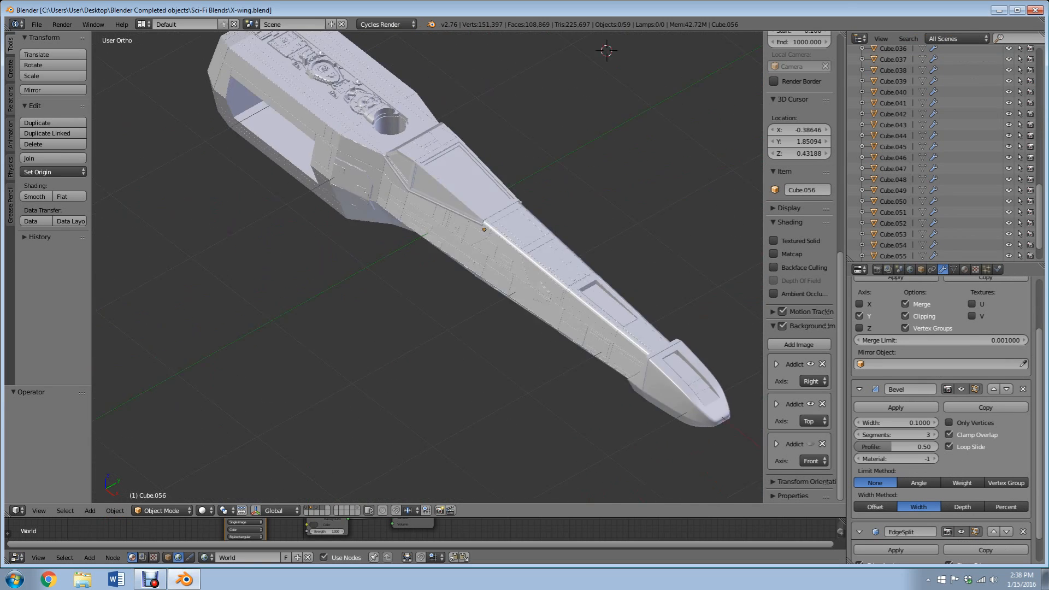
{"action": "scroll", "coordinate": [427, 266], "scroll_direction": "up", "scroll_amount": 2}
{"action": "scroll", "coordinate": [427, 267], "scroll_direction": "down", "scroll_amount": 4}
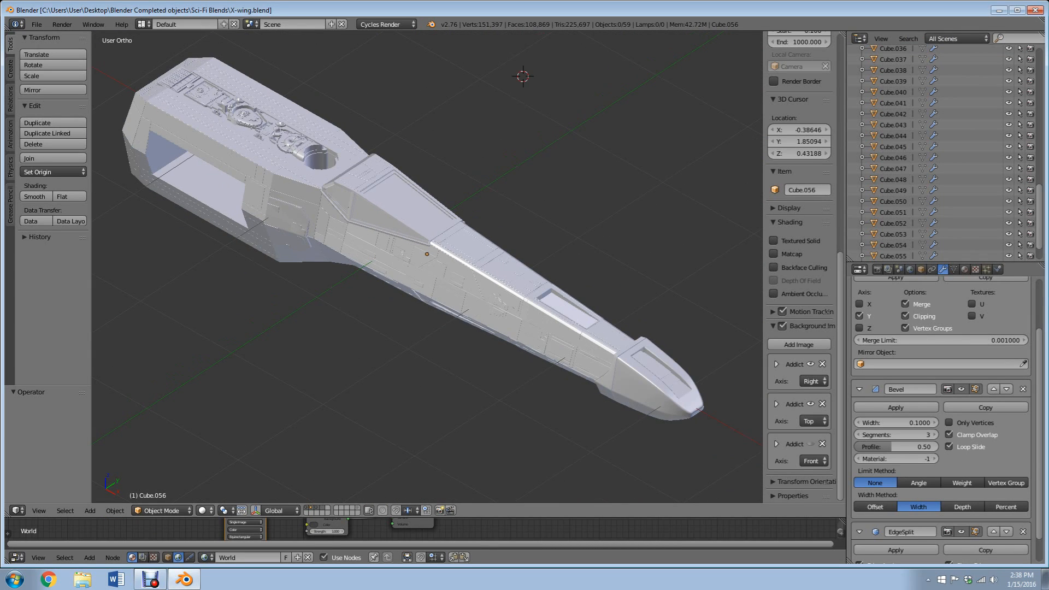
{"action": "left_click", "coordinate": [204, 510]}
{"action": "left_click", "coordinate": [224, 437]}
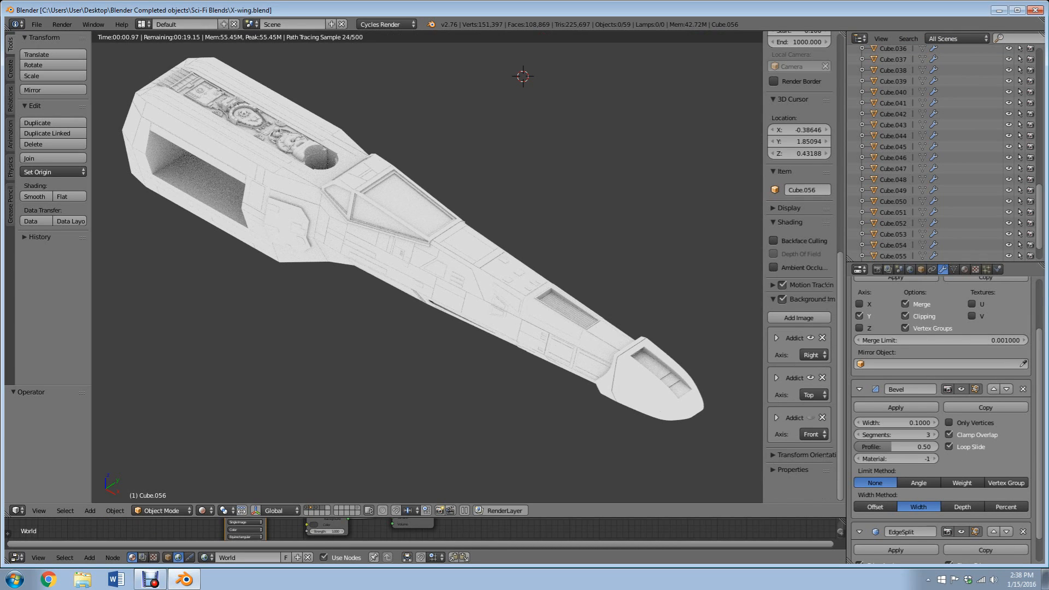
Step: Examine the hull plating along the fuselage's side and upper surface up close
{"action": "scroll", "coordinate": [428, 267], "scroll_direction": "up", "scroll_amount": 2}
{"action": "scroll", "coordinate": [428, 267], "scroll_direction": "down", "scroll_amount": 2}
{"action": "middle_click_drag", "start_coordinate": [427, 267], "coordinate": [379, 240]}
{"action": "scroll", "coordinate": [428, 267], "scroll_direction": "up", "scroll_amount": 2}
{"action": "scroll", "coordinate": [427, 267], "scroll_direction": "up", "scroll_amount": 1}
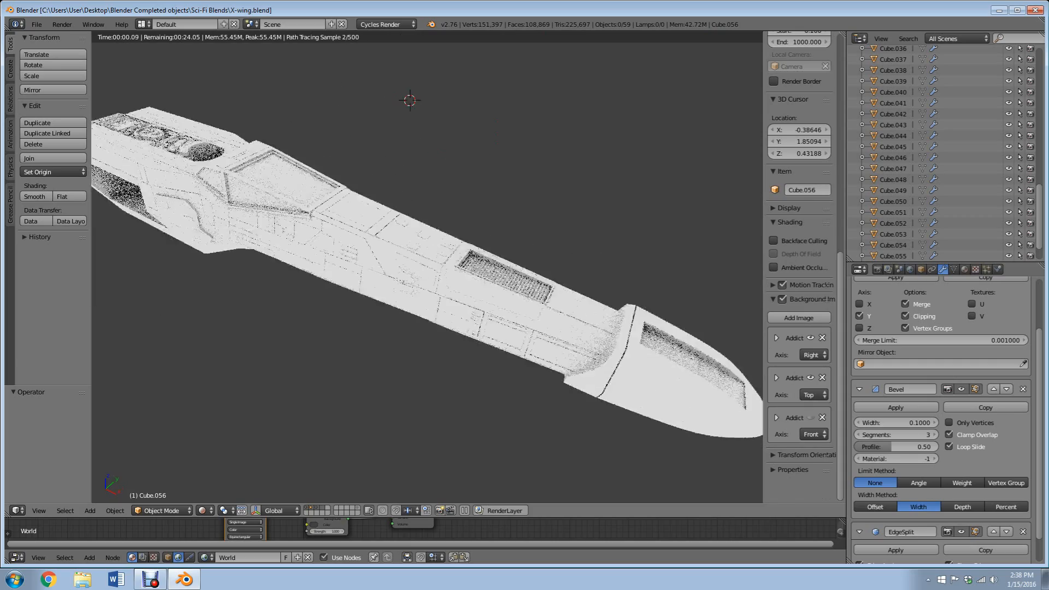
{"action": "scroll", "coordinate": [427, 266], "scroll_direction": "up", "scroll_amount": 3}
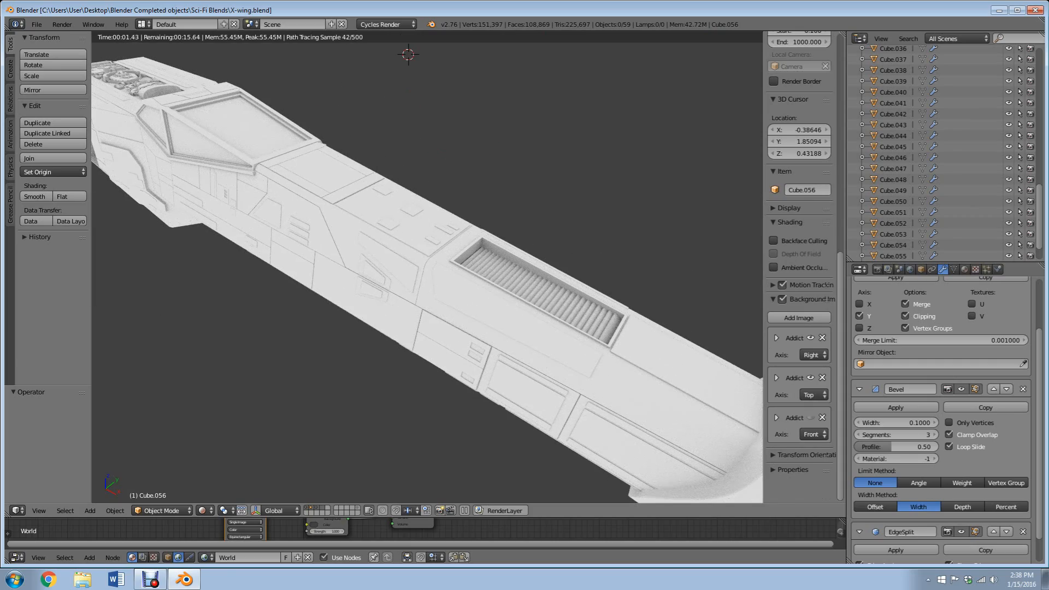
{"action": "scroll", "coordinate": [427, 267], "scroll_direction": "down", "scroll_amount": 4}
{"action": "middle_click_drag", "start_coordinate": [428, 267], "coordinate": [409, 327]}
{"action": "scroll", "coordinate": [427, 266], "scroll_direction": "up", "scroll_amount": 4}
{"action": "scroll", "coordinate": [409, 327], "scroll_direction": "up", "scroll_amount": 2}
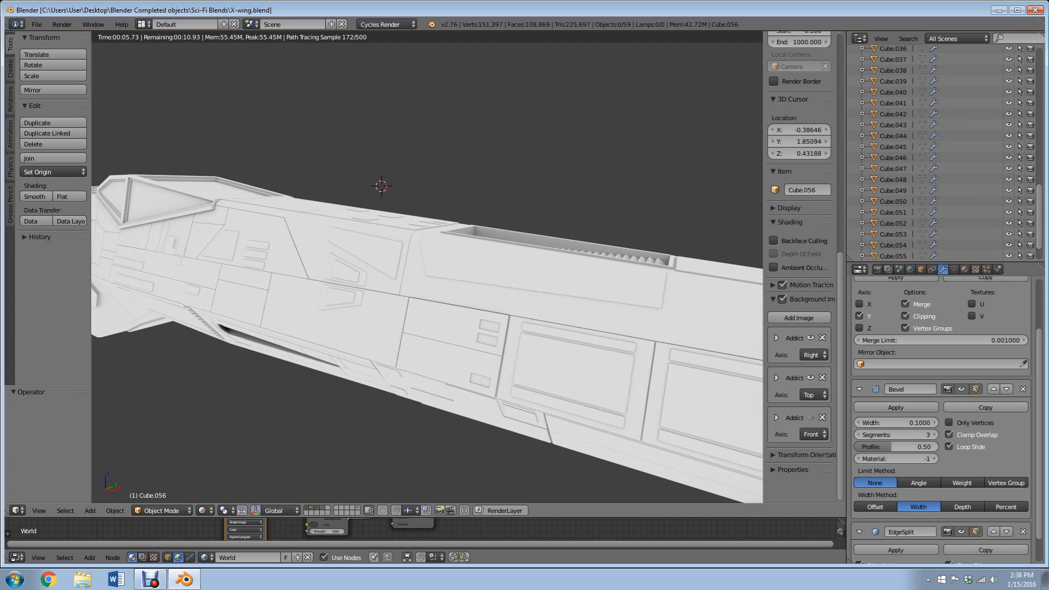
Step: Examine the mechanical greebles in the recess on top of the rear fuselage
{"action": "scroll", "coordinate": [428, 267], "scroll_direction": "down", "scroll_amount": 2}
{"action": "middle_click_drag", "start_coordinate": [428, 267], "coordinate": [491, 263]}
{"action": "scroll", "coordinate": [427, 267], "scroll_direction": "down", "scroll_amount": 2}
{"action": "middle_click_drag", "start_coordinate": [427, 267], "coordinate": [448, 200], "text": "shift"}
{"action": "scroll", "coordinate": [427, 267], "scroll_direction": "up", "scroll_amount": 2}
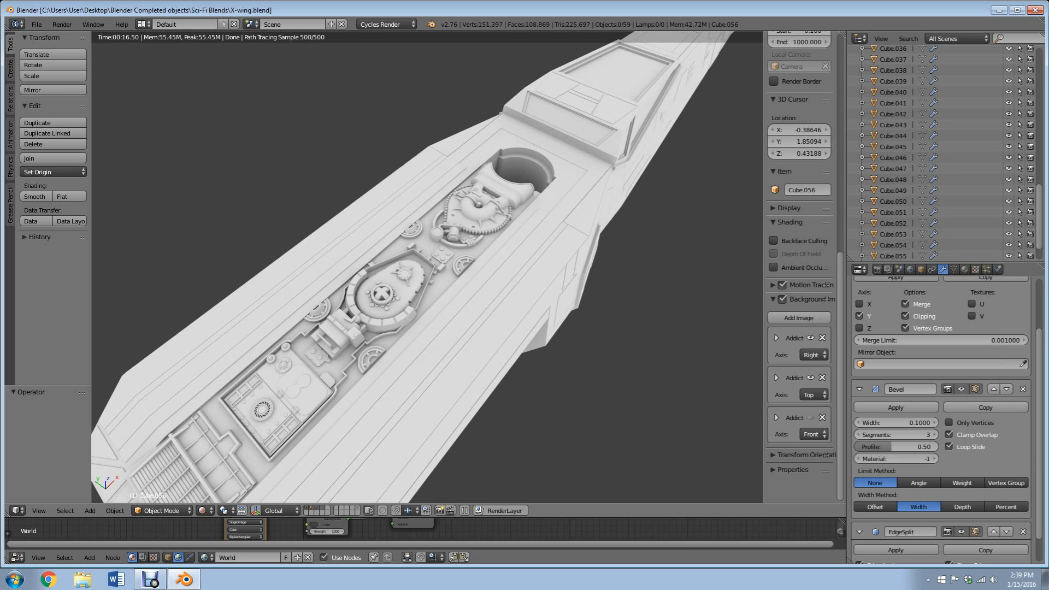
Step: Inspect the whole rendered fuselage from the rear, the side and the nose
{"action": "scroll", "coordinate": [426, 267], "scroll_direction": "down", "scroll_amount": 6}
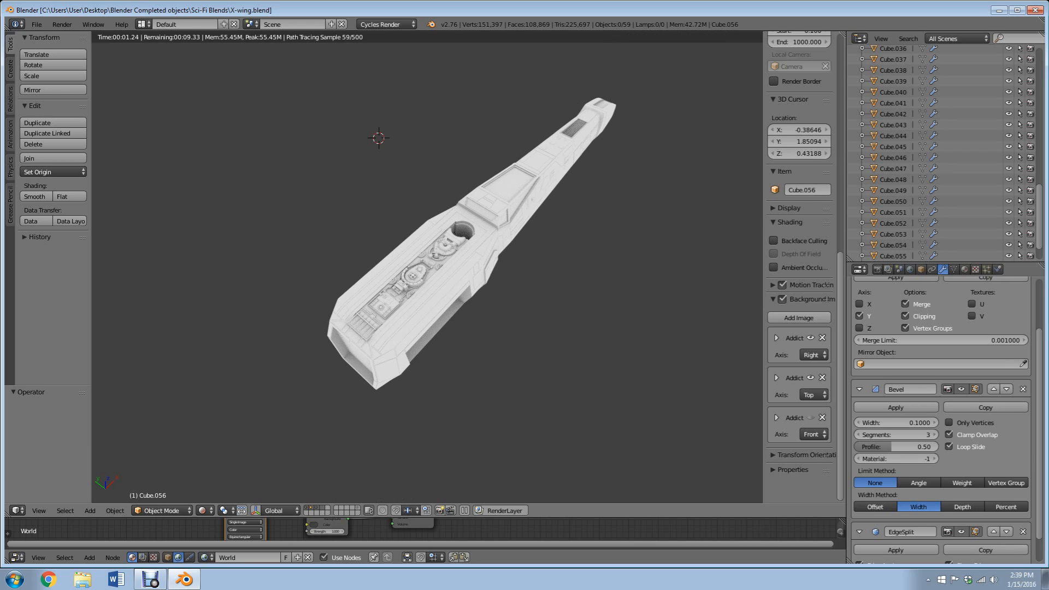
{"action": "key", "text": "KP_3"}
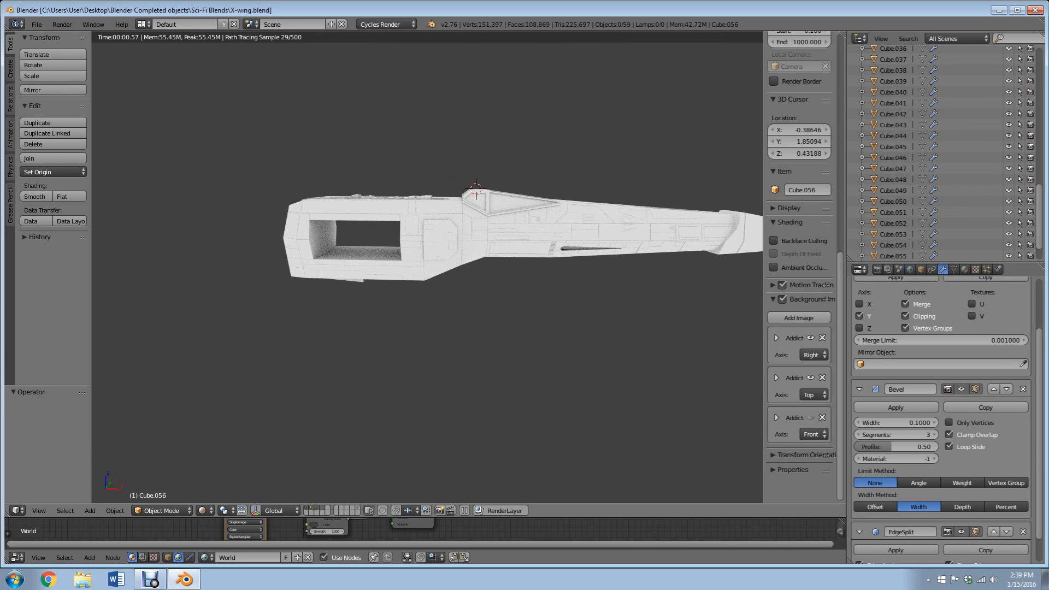
{"action": "middle_click_drag", "start_coordinate": [427, 267], "coordinate": [322, 300]}
{"action": "scroll", "coordinate": [428, 267], "scroll_direction": "down", "scroll_amount": 1}
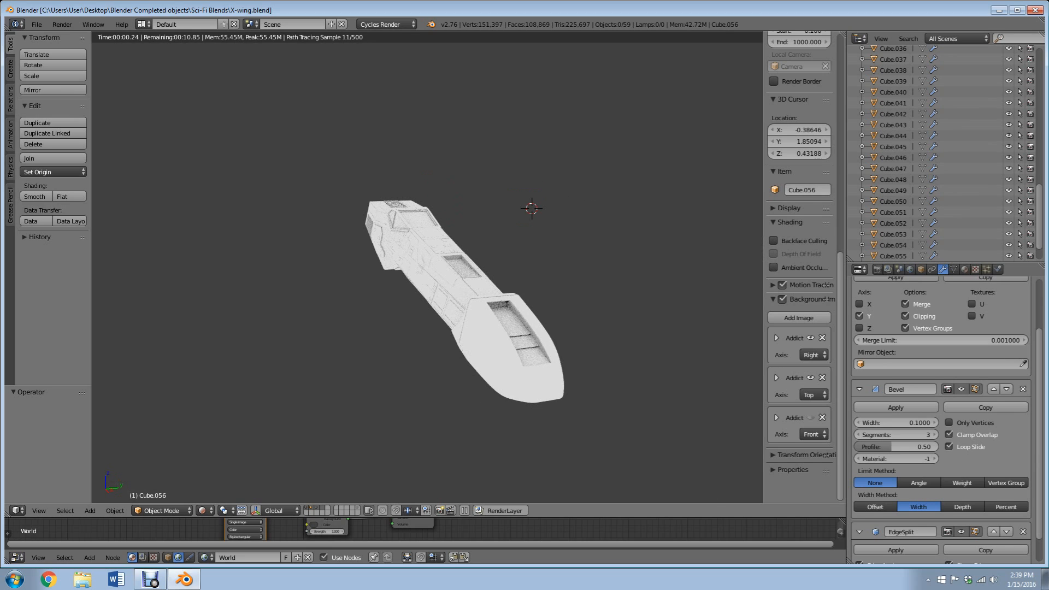
{"action": "middle_click_drag", "start_coordinate": [427, 267], "coordinate": [372, 245]}
{"action": "scroll", "coordinate": [427, 267], "scroll_direction": "up", "scroll_amount": 2}
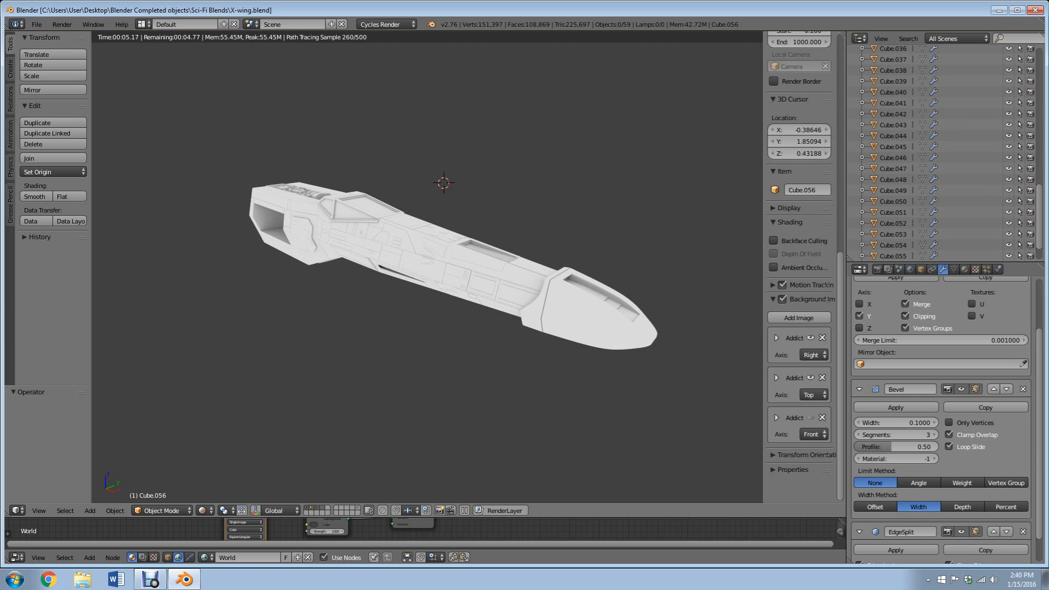
{"action": "middle_click_drag", "start_coordinate": [426, 267], "coordinate": [453, 273]}
{"action": "scroll", "coordinate": [453, 273], "scroll_direction": "up", "scroll_amount": 3}
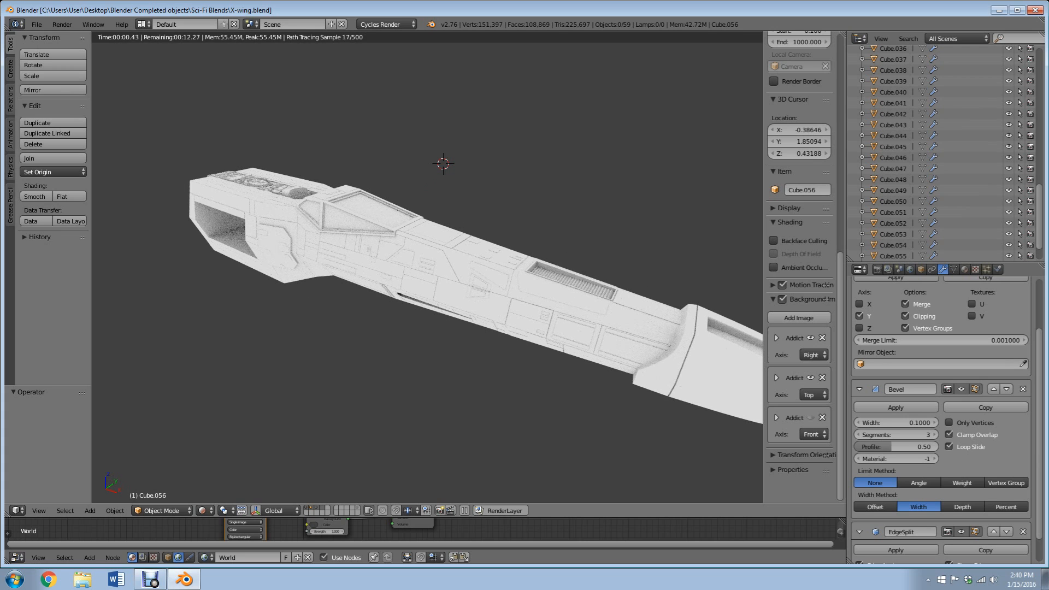
Step: Return to solid shading and select the bare fuselage hull on layer 2
{"action": "key", "text": "shift+z"}
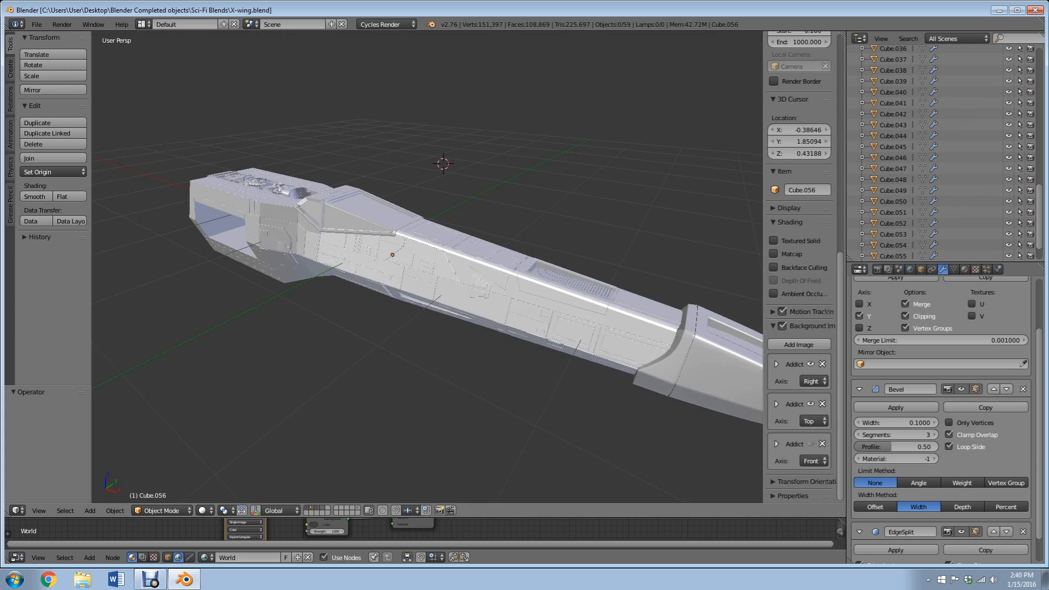
{"action": "middle_click_drag", "start_coordinate": [453, 274], "coordinate": [378, 252], "text": "shift"}
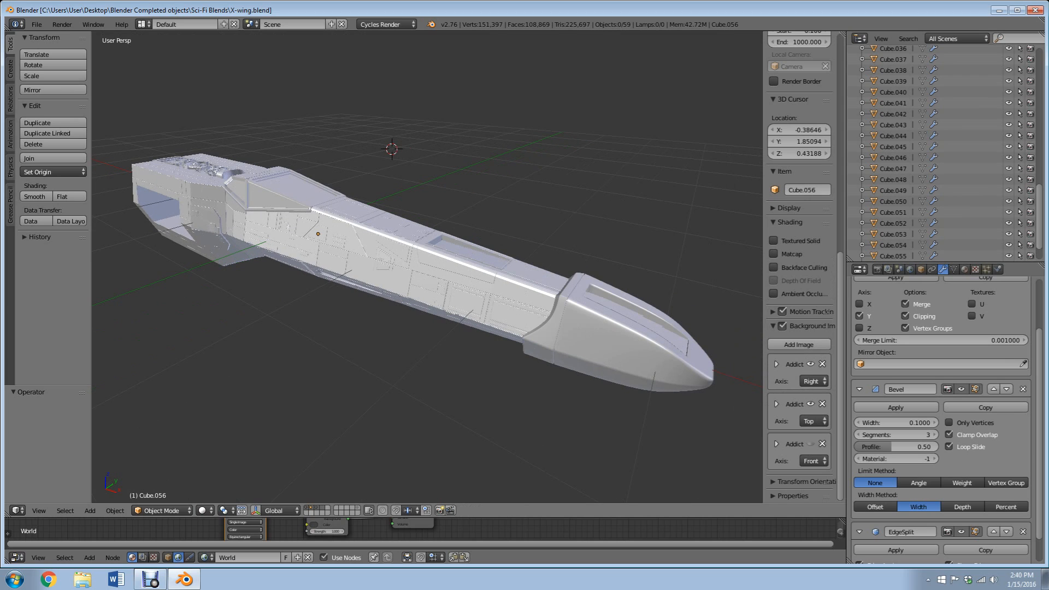
{"action": "key", "text": "2"}
{"action": "right_click", "coordinate": [382, 251]}
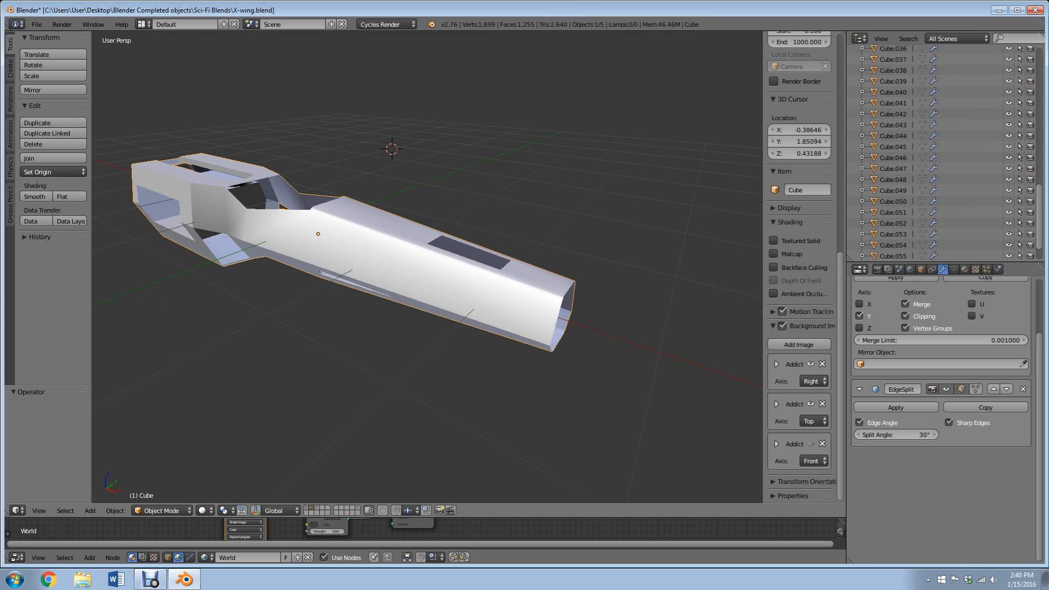
Step: Compare the bare hull with its detail parts by temporarily showing layer 1 alongside it
{"action": "mouse_move", "coordinate": [426, 267]}
{"action": "middle_mouse_down"}
{"action": "mouse_move", "coordinate": [516, 265]}
{"action": "mouse_move", "coordinate": [424, 270]}
{"action": "middle_mouse_up"}
{"action": "scroll", "coordinate": [427, 266], "scroll_direction": "down", "scroll_amount": 3}
{"action": "scroll", "coordinate": [426, 267], "scroll_direction": "up", "scroll_amount": 4}
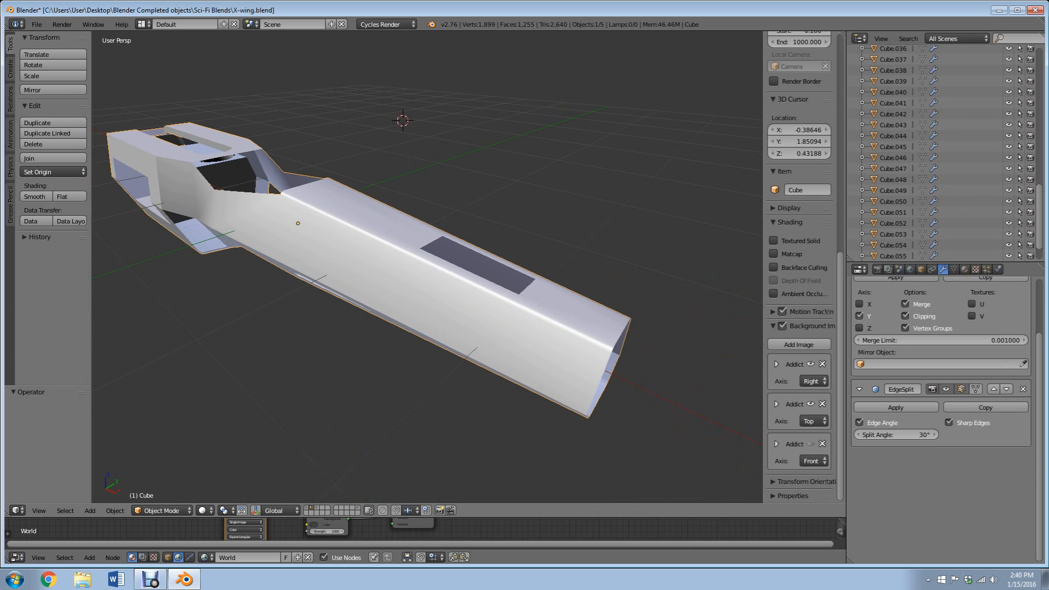
{"action": "key", "text": "shift+1"}
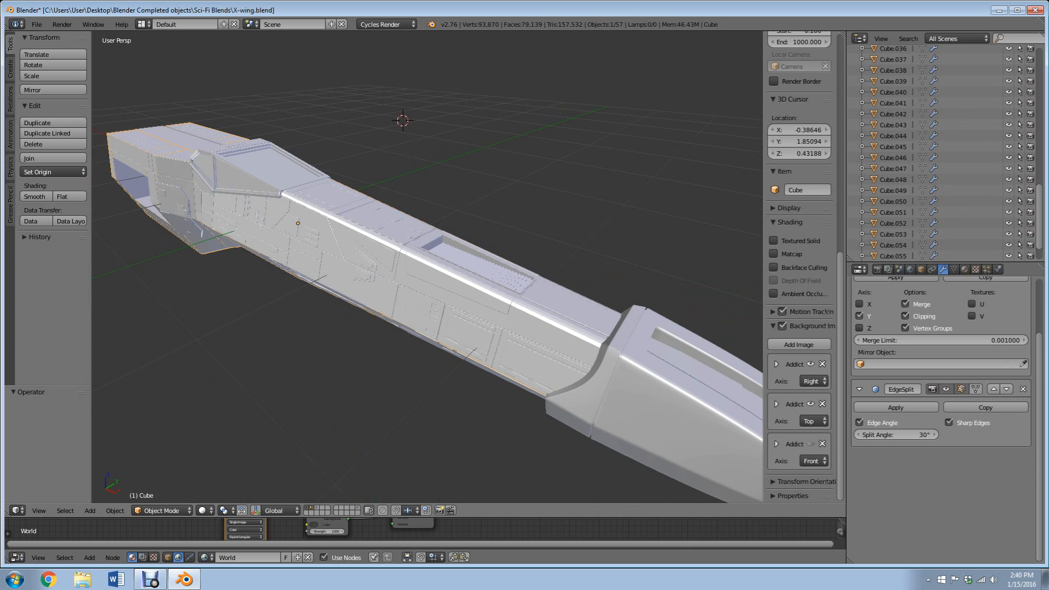
{"action": "key", "text": "shift+1"}
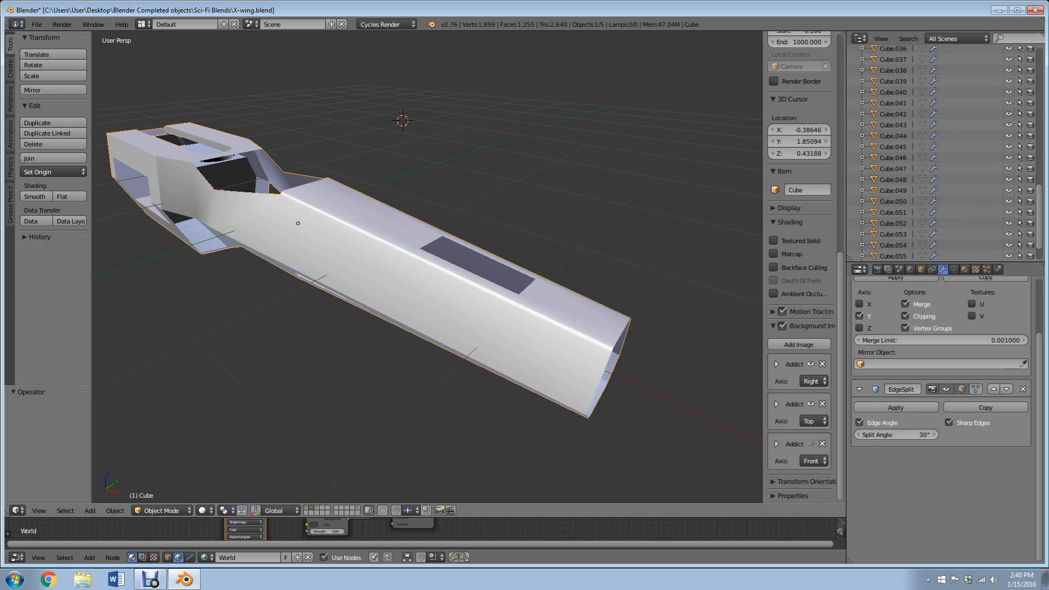
Step: In front orthographic view, enter Edit Mode with face selection and select the hull's long upper side face
{"action": "middle_click_drag", "start_coordinate": [427, 267], "coordinate": [434, 264]}
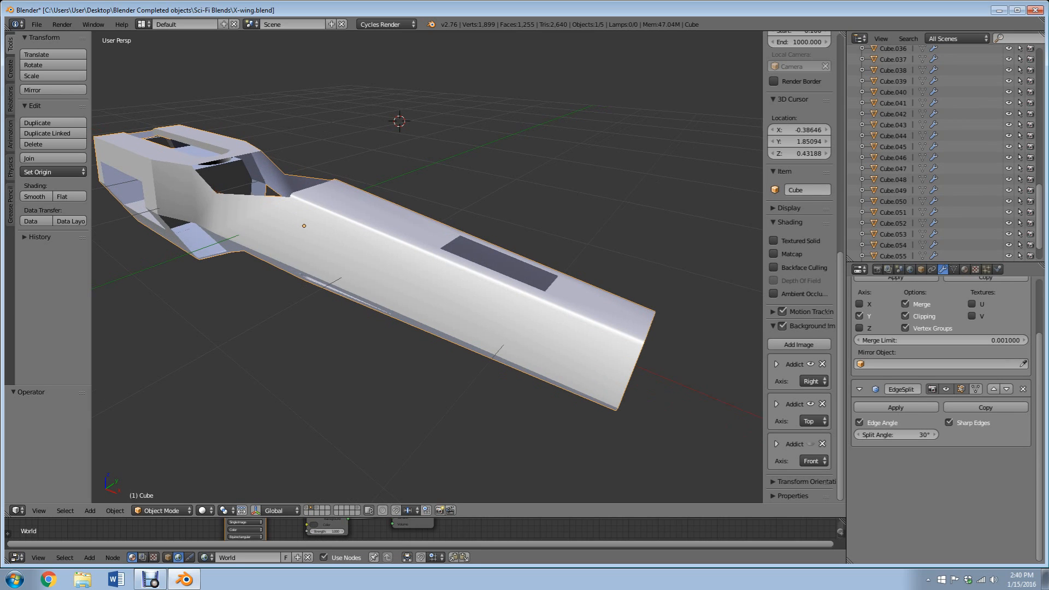
{"action": "key", "text": "KP_5"}
{"action": "key", "text": "KP_1"}
{"action": "scroll", "coordinate": [127, 476], "scroll_direction": "up", "scroll_amount": 4}
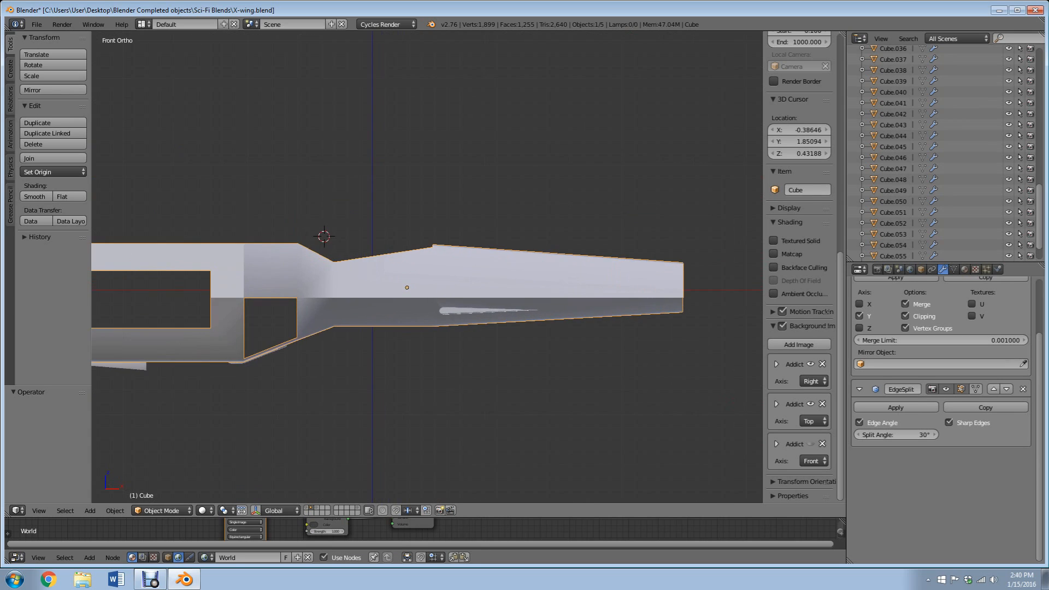
{"action": "scroll", "coordinate": [428, 267], "scroll_direction": "up", "scroll_amount": 2}
{"action": "middle_click_drag", "start_coordinate": [427, 268], "coordinate": [365, 246], "text": "shift"}
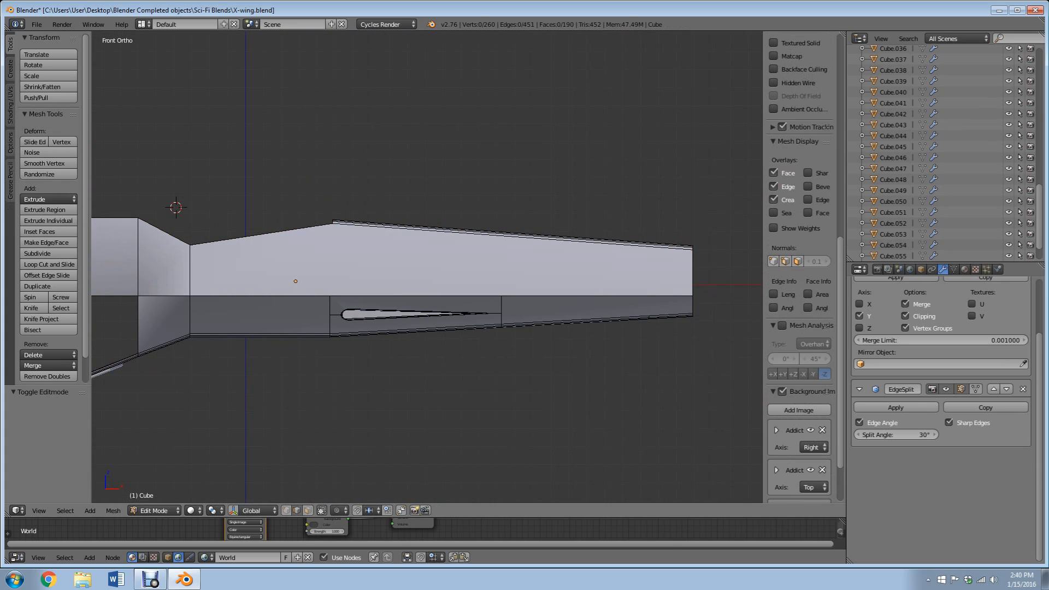
{"action": "left_click", "coordinate": [308, 510]}
{"action": "scroll", "coordinate": [295, 280], "scroll_direction": "up", "scroll_amount": 1}
{"action": "right_click", "coordinate": [269, 284]}
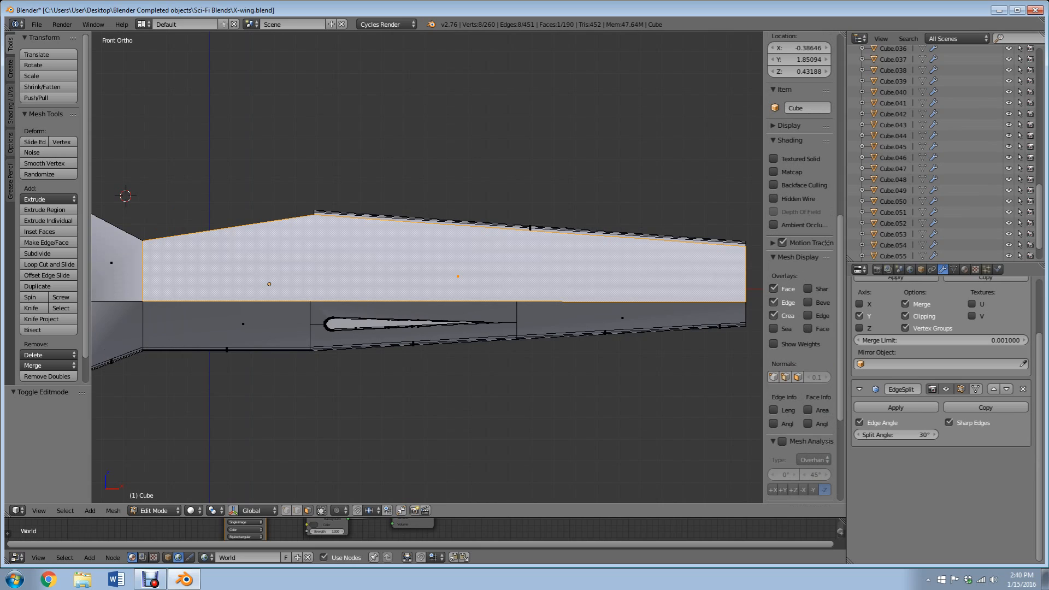
Step: Duplicate the hull's long upper side face in place and separate the duplicate into its own object
{"action": "middle_click_drag", "start_coordinate": [458, 277], "coordinate": [374, 266], "text": "shift"}
{"action": "scroll", "coordinate": [375, 267], "scroll_direction": "up", "scroll_amount": 1}
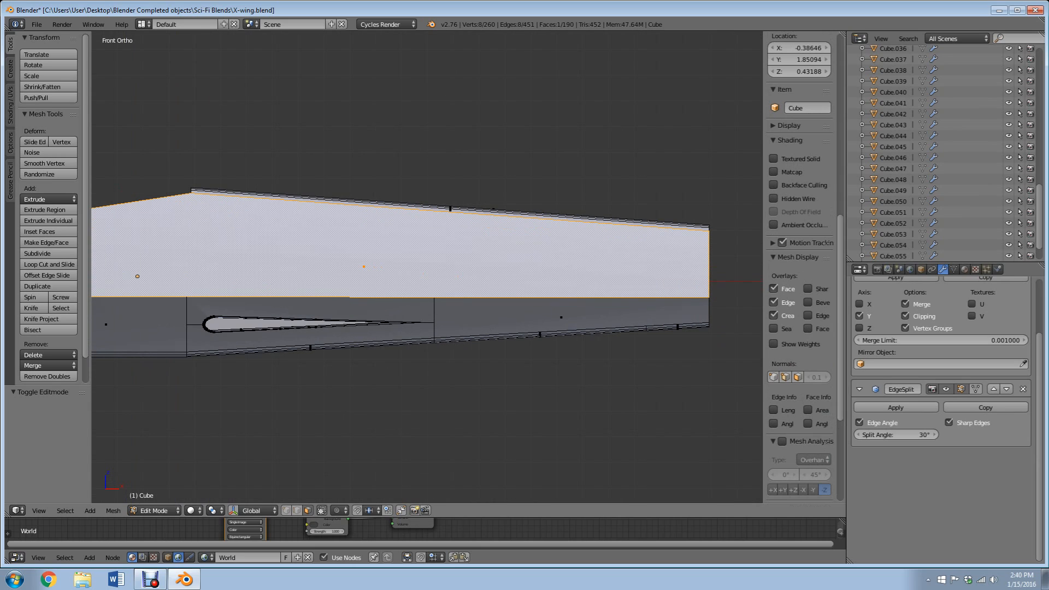
{"action": "key", "text": "e"}
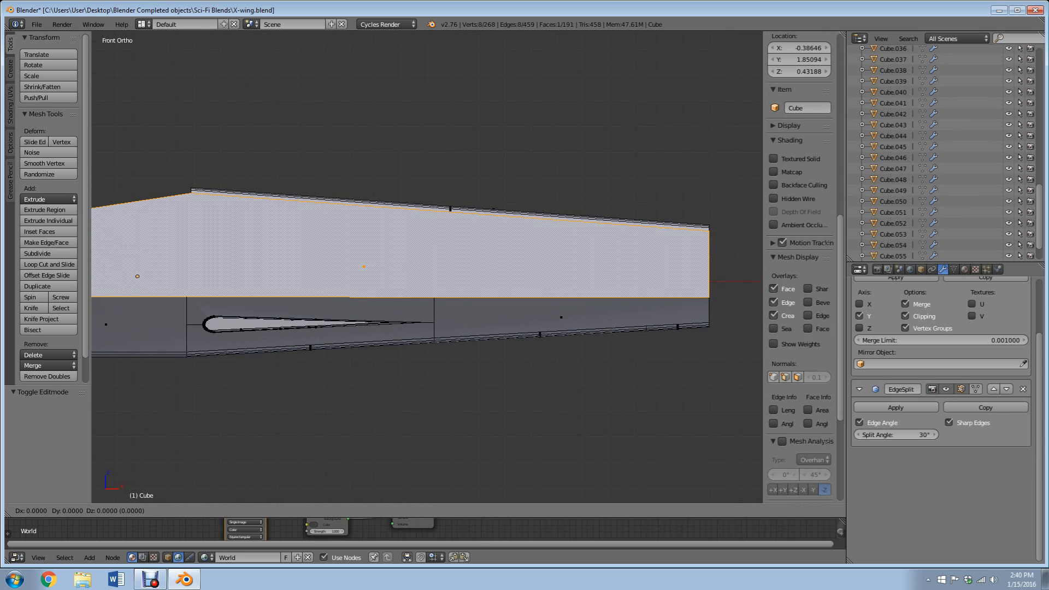
{"action": "key", "text": "Escape"}
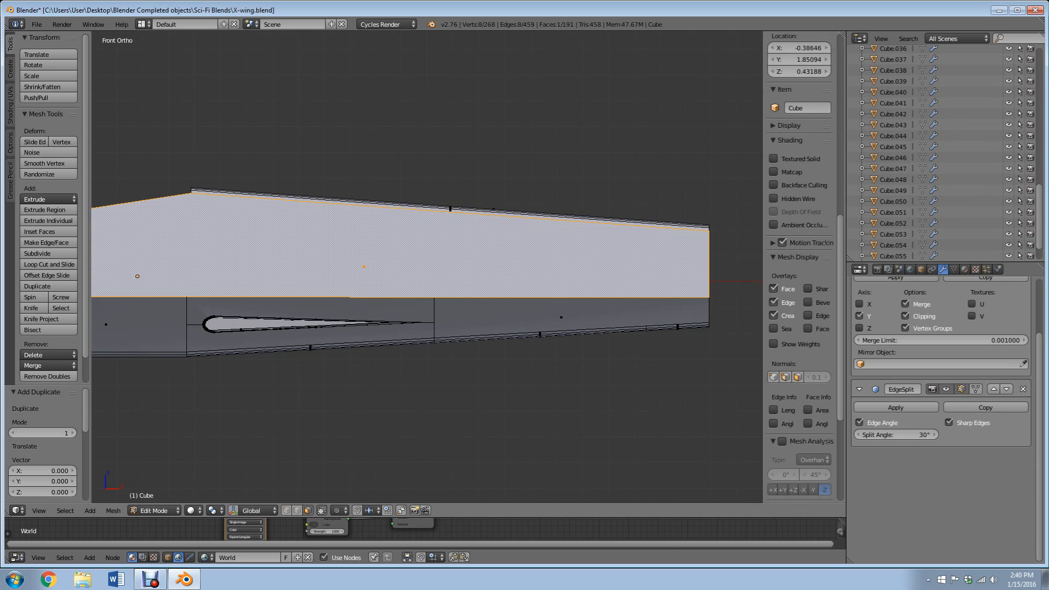
{"action": "key", "text": "g"}
{"action": "key", "text": "Escape"}
{"action": "key", "text": "p"}
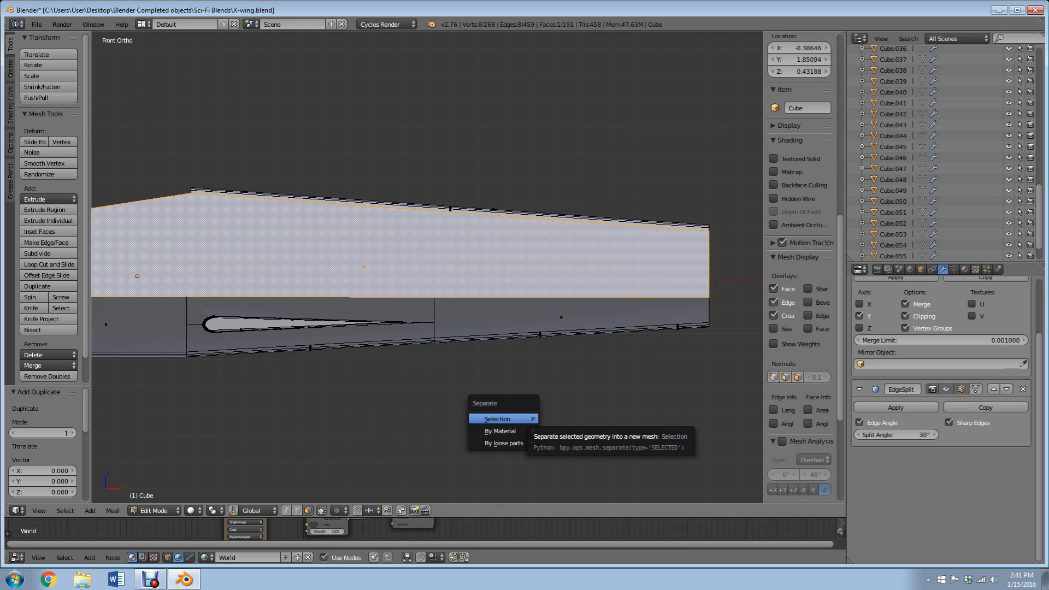
{"action": "key", "text": "Return"}
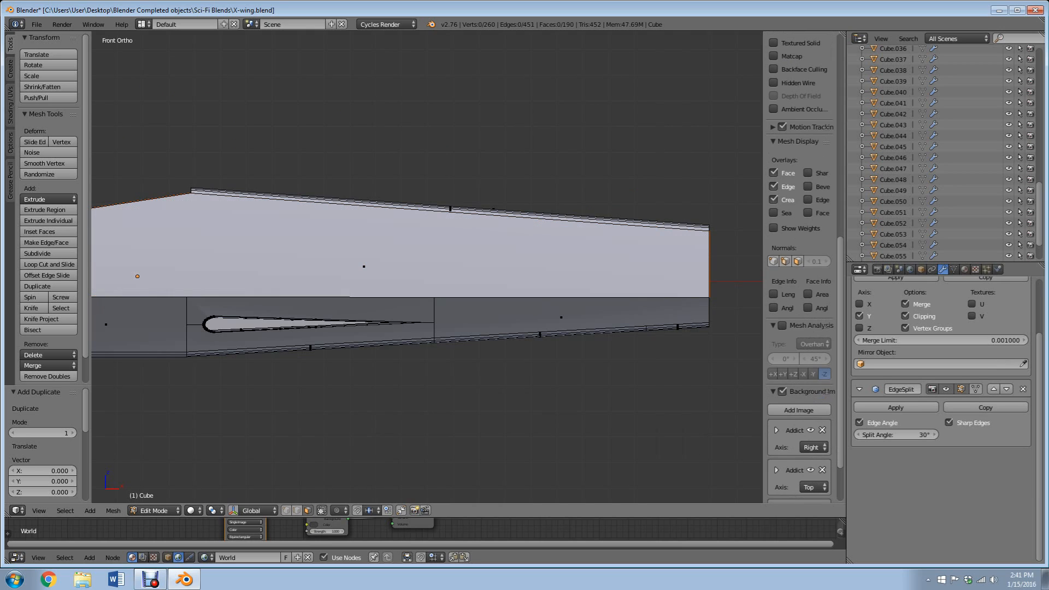
Step: Return to Object Mode, select the separated side panel and try moving it away from the hull
{"action": "key", "text": "Tab"}
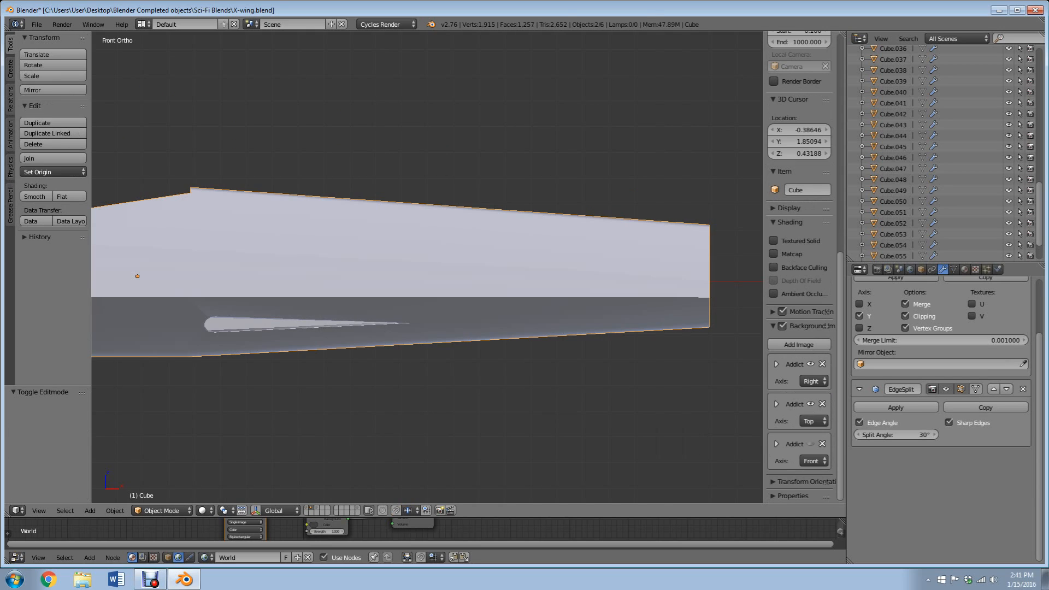
{"action": "right_click", "coordinate": [398, 257]}
{"action": "scroll", "coordinate": [426, 267], "scroll_direction": "down", "scroll_amount": 2}
{"action": "middle_click_drag", "start_coordinate": [399, 257], "coordinate": [351, 286]}
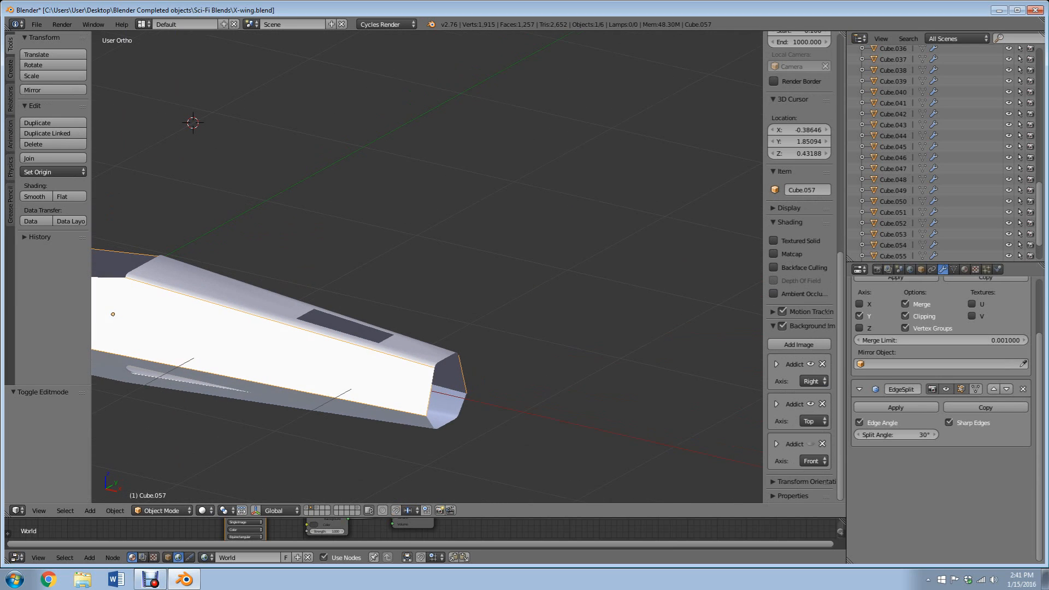
{"action": "key", "text": "g"}
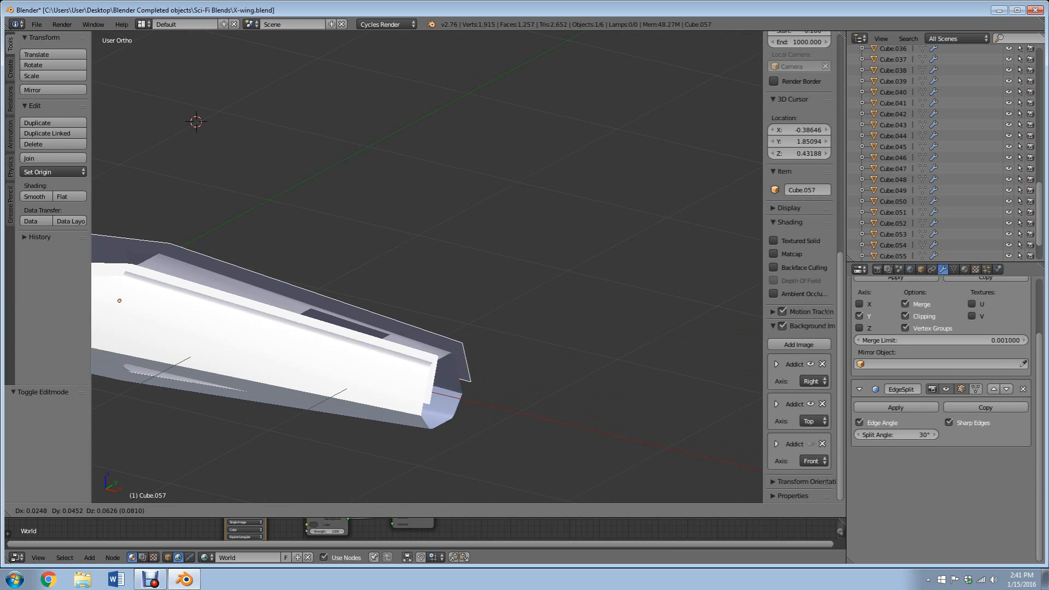
{"action": "key", "text": "Escape"}
Step: In front orthographic view, enter Edit Mode on the separated side panel
{"action": "key", "text": "KP_1"}
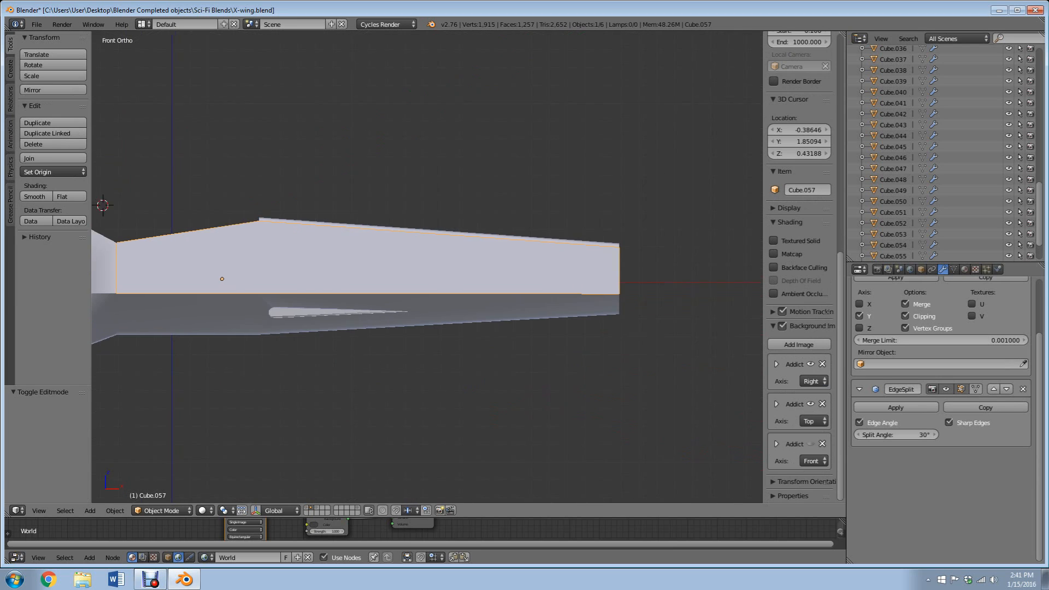
{"action": "key", "text": "Tab"}
{"action": "scroll", "coordinate": [426, 267], "scroll_direction": "up", "scroll_amount": 2}
{"action": "middle_click_drag", "start_coordinate": [262, 348], "coordinate": [340, 247], "text": "shift"}
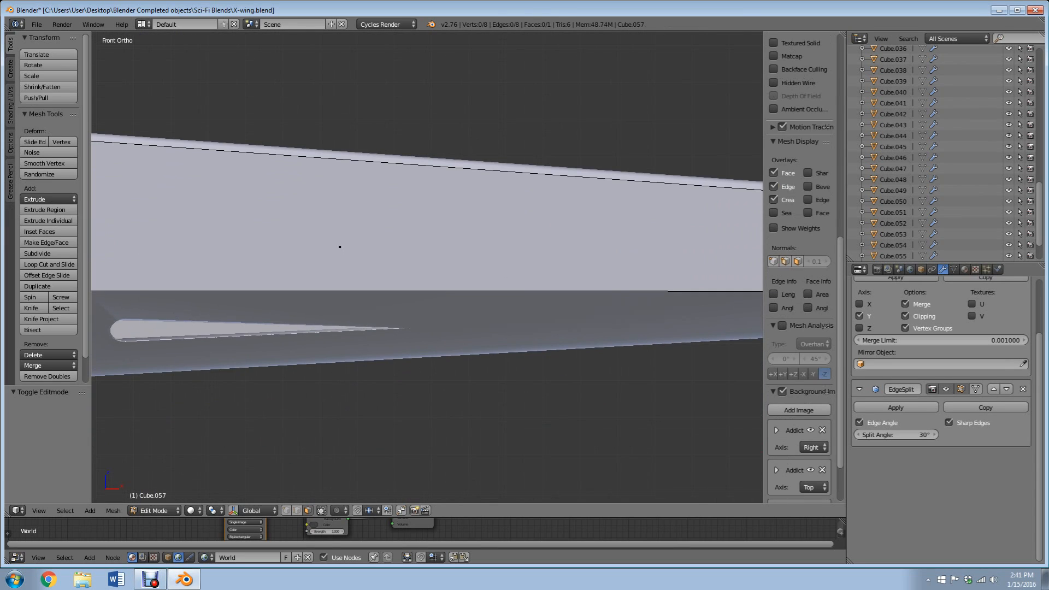
{"action": "scroll", "coordinate": [274, 230], "scroll_direction": "up", "scroll_amount": 3}
{"action": "scroll", "coordinate": [269, 255], "scroll_direction": "down", "scroll_amount": 3}
{"action": "scroll", "coordinate": [245, 255], "scroll_direction": "up", "scroll_amount": 2}
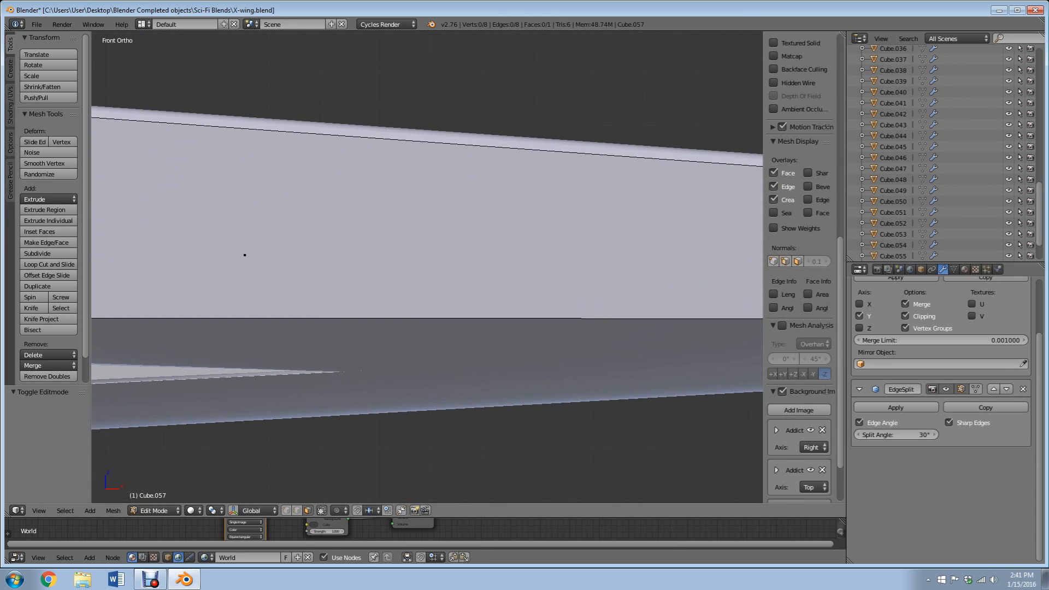
Step: Knife-cut a rectangle with angle-constrained sides into the panel, standing on its lower edge ahead of the pointed slot
{"action": "key", "text": "k"}
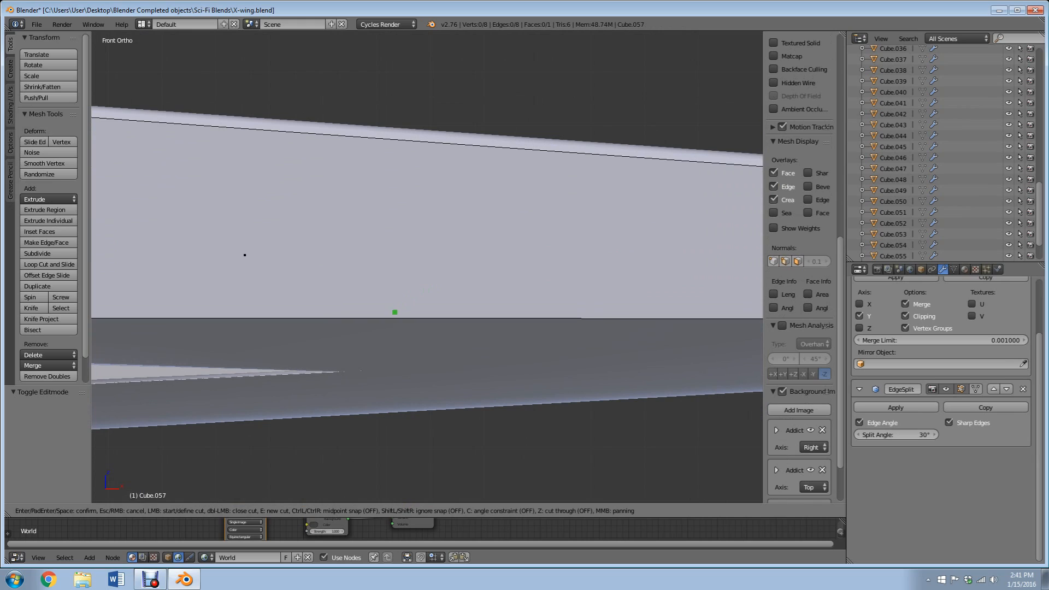
{"action": "left_click", "coordinate": [390, 318]}
{"action": "key", "text": "c"}
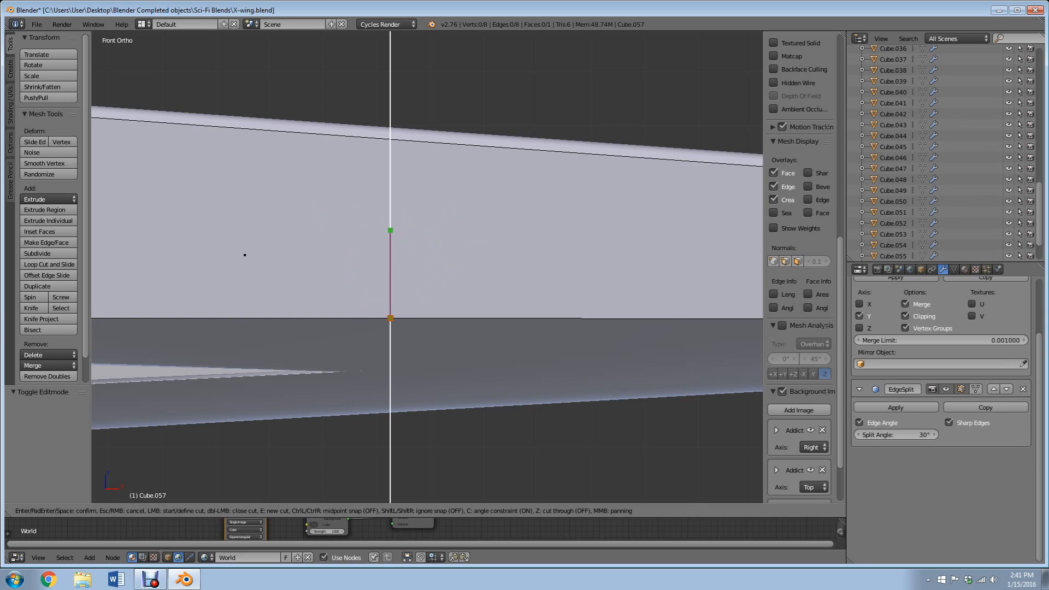
{"action": "left_click", "coordinate": [390, 224]}
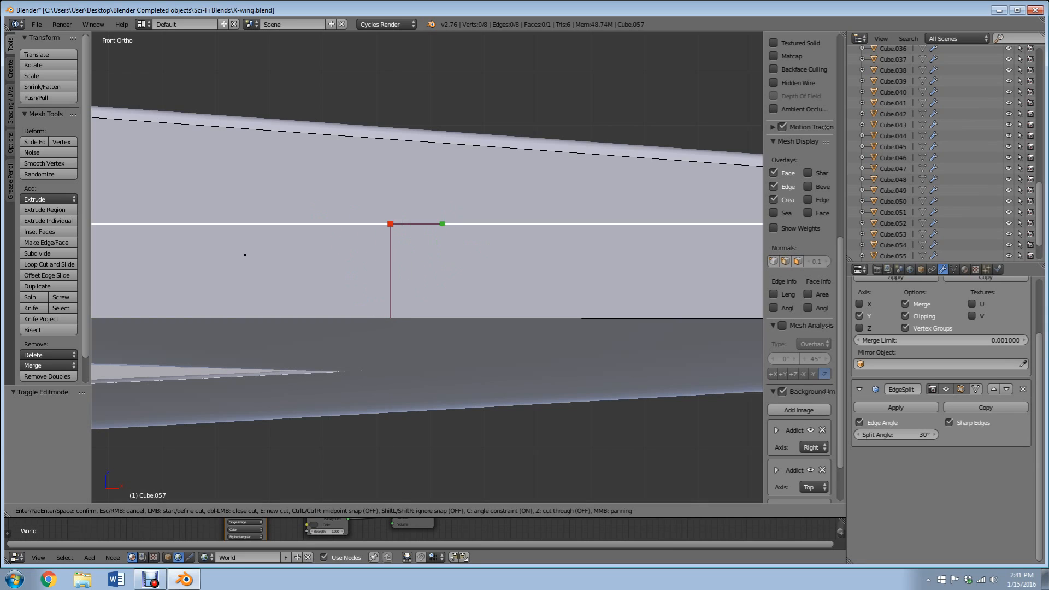
{"action": "left_click", "coordinate": [581, 224]}
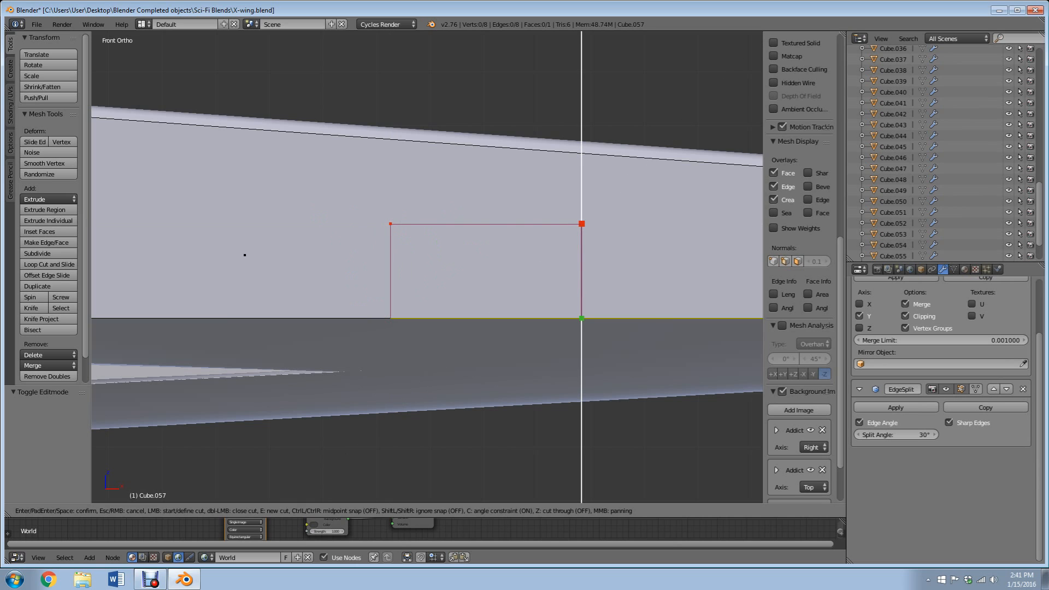
{"action": "left_click", "coordinate": [581, 318]}
{"action": "key", "text": "Return"}
{"action": "scroll", "coordinate": [426, 267], "scroll_direction": "down", "scroll_amount": 6}
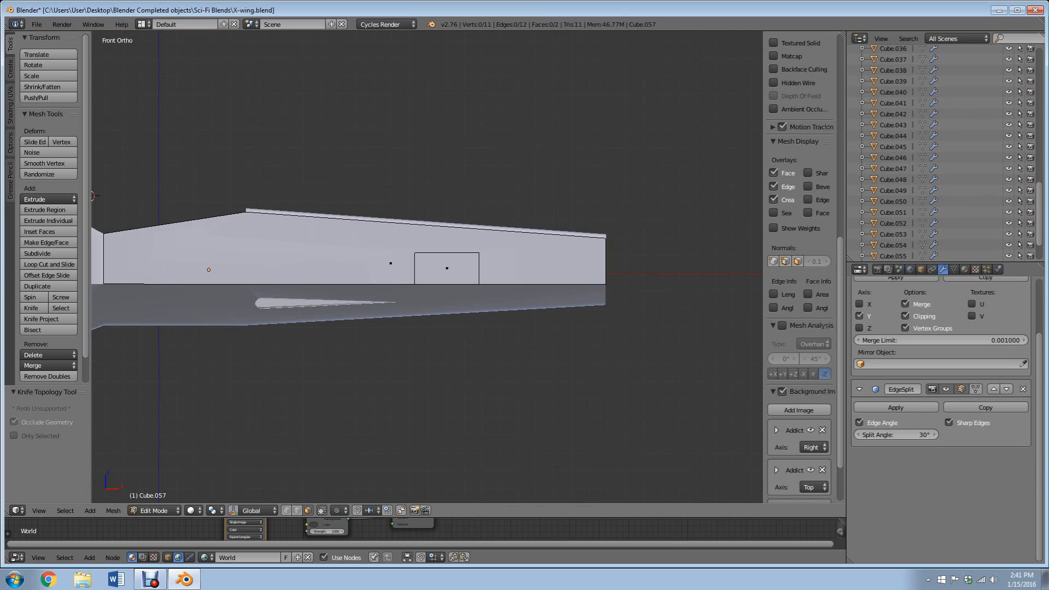
Step: Try deleting the panel around the cut rectangle by its vertices and undo the deletion
{"action": "key", "text": "a"}
{"action": "key", "text": "x"}
{"action": "key", "text": "Return"}
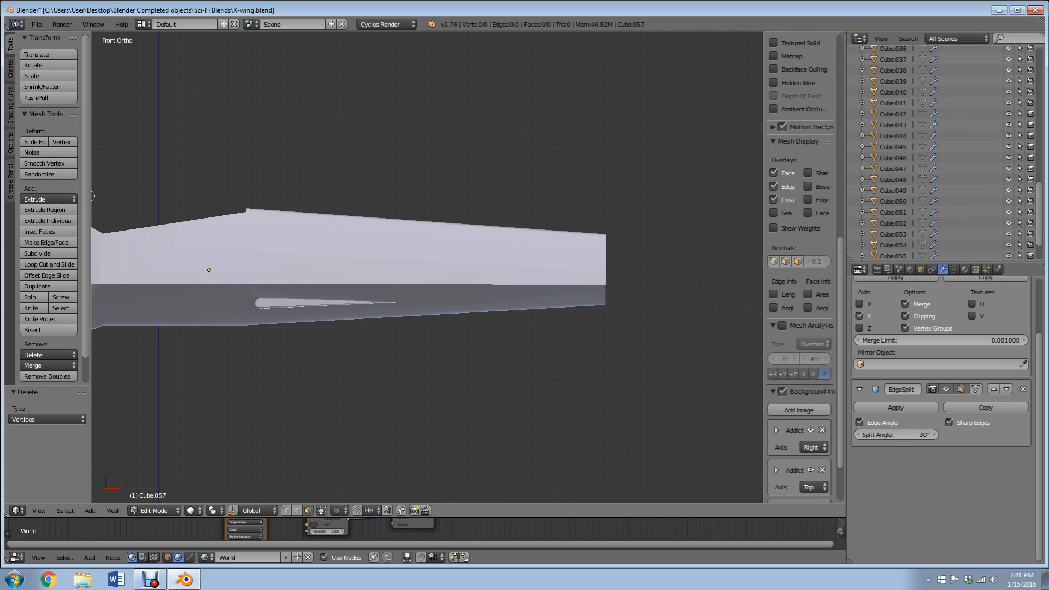
{"action": "key", "text": "ctrl+z"}
Step: Delete the face surrounding the cut rectangle and select the remaining rectangular plate
{"action": "key", "text": "x"}
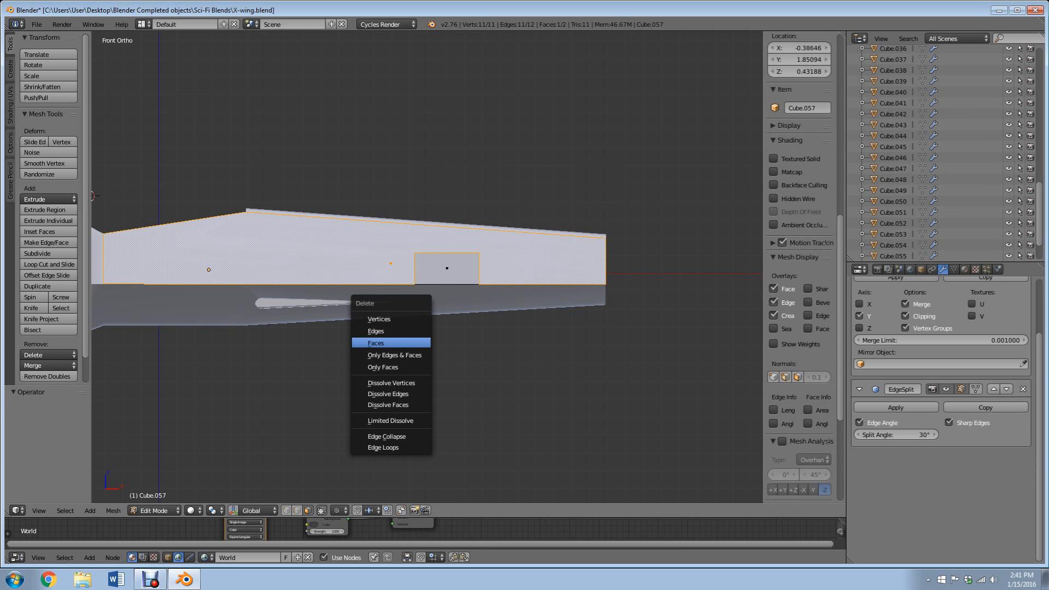
{"action": "key", "text": "Return"}
{"action": "key", "text": "a"}
{"action": "scroll", "coordinate": [427, 266], "scroll_direction": "down", "scroll_amount": 3}
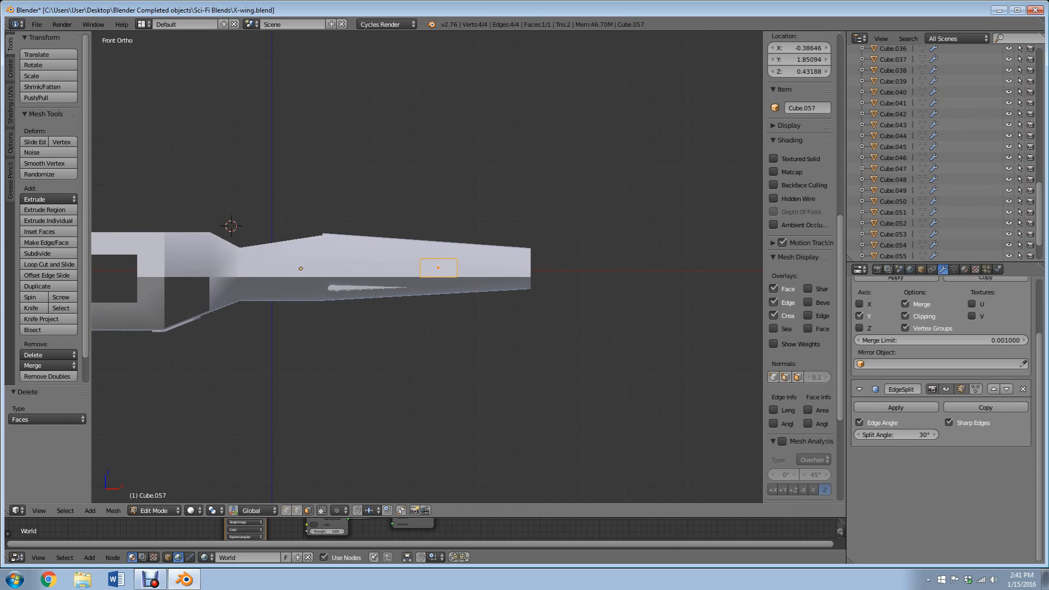
Step: Inset the rectangular plate's face with a thickness of 0.001
{"action": "middle_click_drag", "start_coordinate": [427, 266], "coordinate": [454, 201]}
{"action": "scroll", "coordinate": [394, 231], "scroll_direction": "up", "scroll_amount": 10}
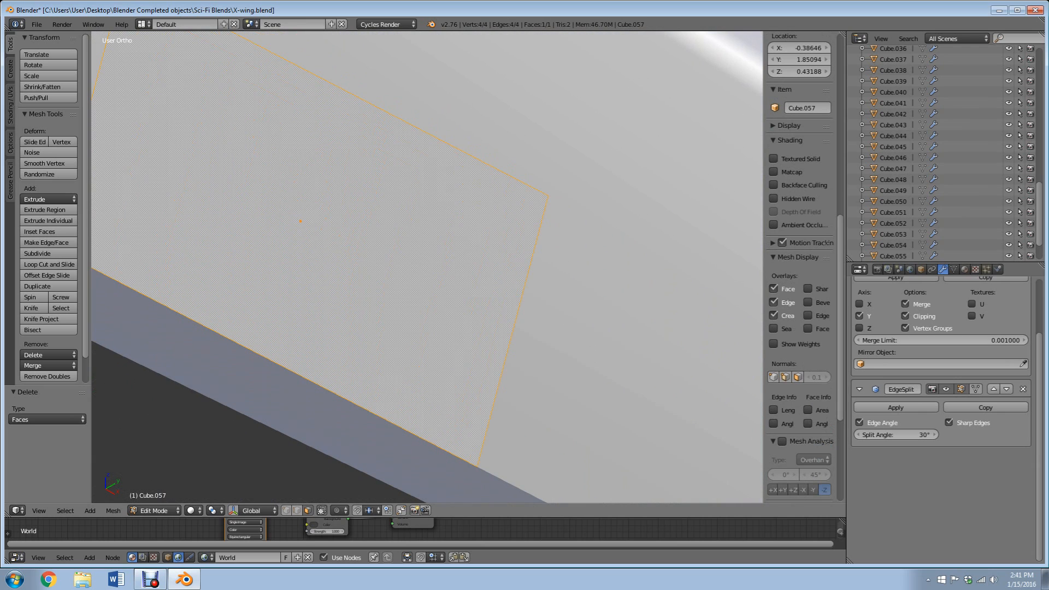
{"action": "key", "text": "i"}
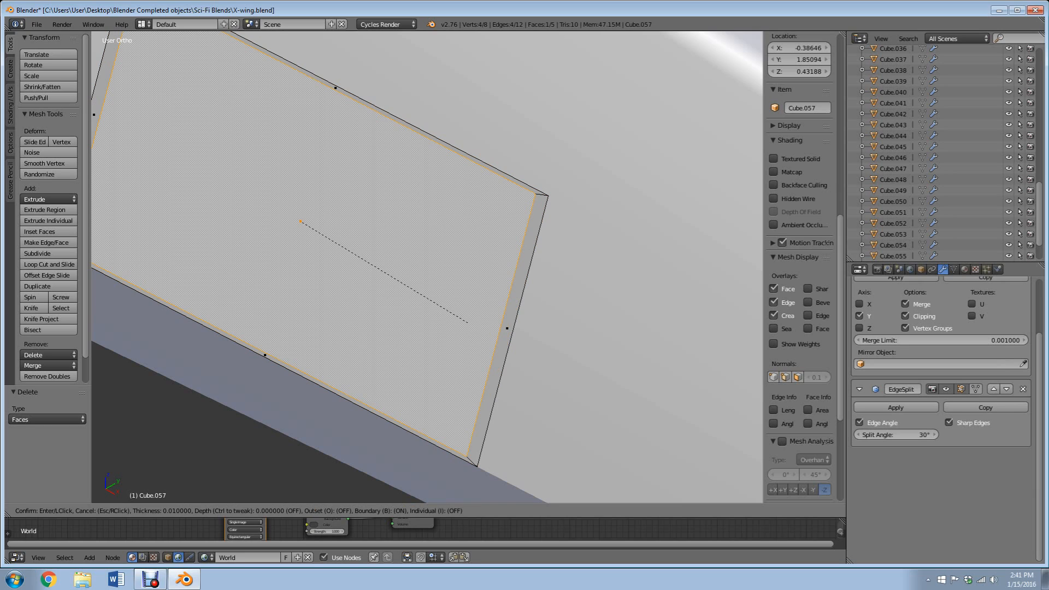
{"action": "key", "text": "Return"}
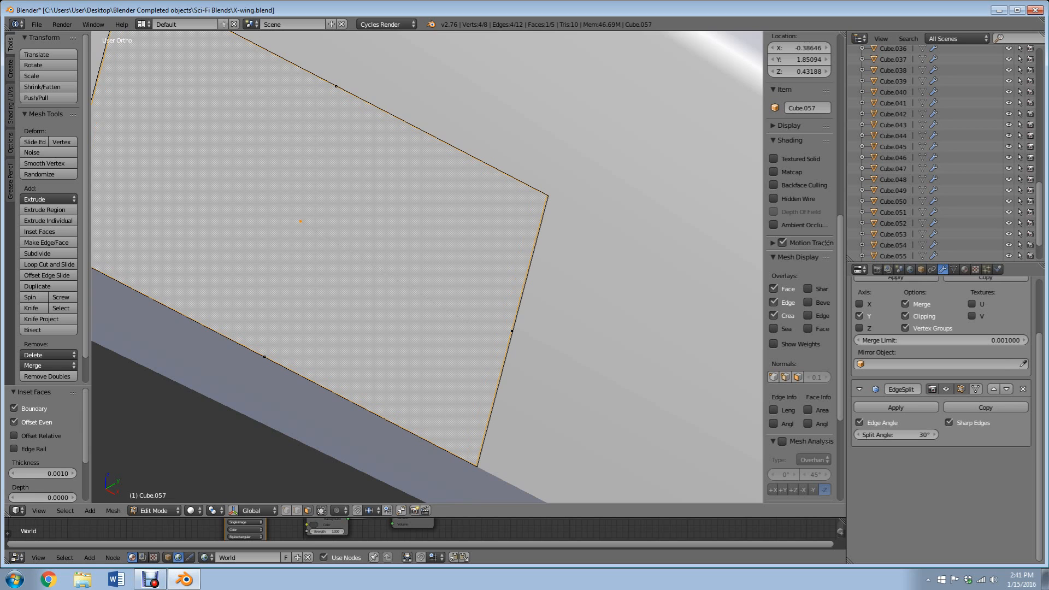
{"action": "scroll", "coordinate": [427, 267], "scroll_direction": "up", "scroll_amount": 3}
{"action": "middle_click_drag", "start_coordinate": [636, 144], "coordinate": [549, 207], "text": "shift"}
{"action": "scroll", "coordinate": [426, 267], "scroll_direction": "up", "scroll_amount": 4}
{"action": "scroll", "coordinate": [427, 267], "scroll_direction": "up", "scroll_amount": 2}
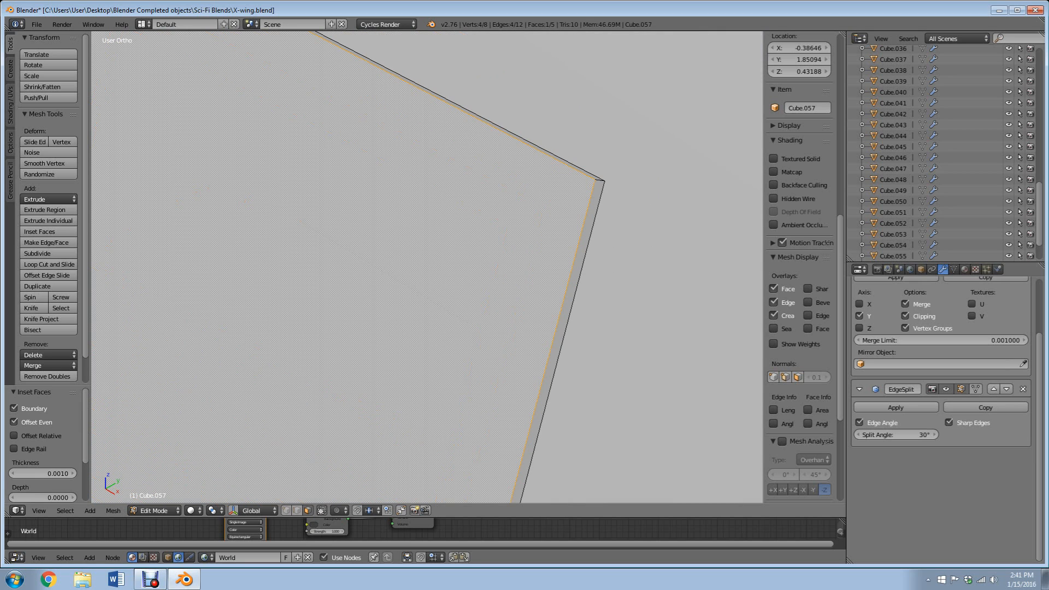
{"action": "scroll", "coordinate": [427, 267], "scroll_direction": "down", "scroll_amount": 5}
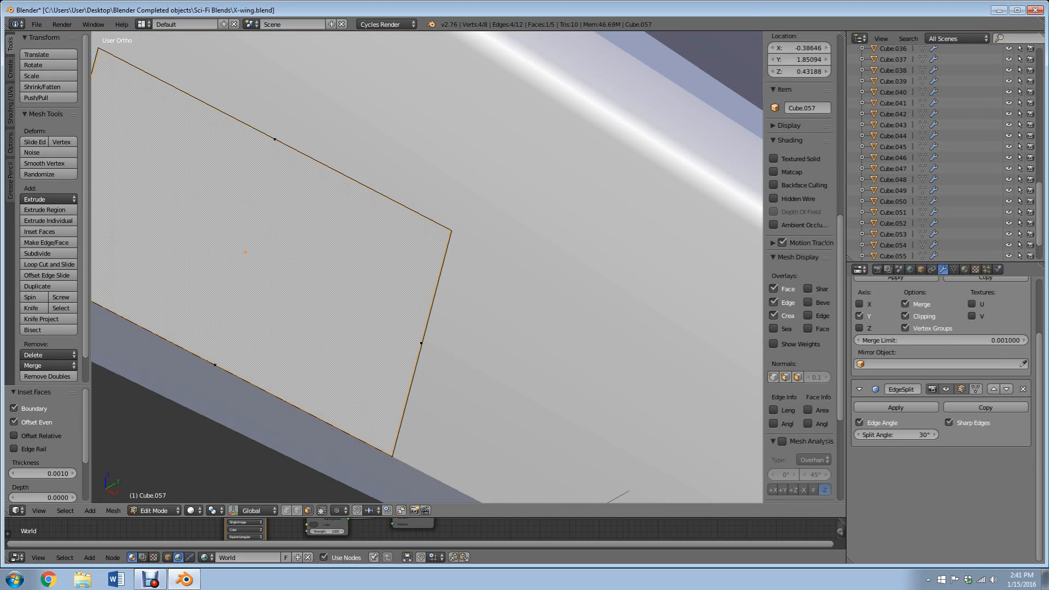
{"action": "scroll", "coordinate": [426, 267], "scroll_direction": "up", "scroll_amount": 1}
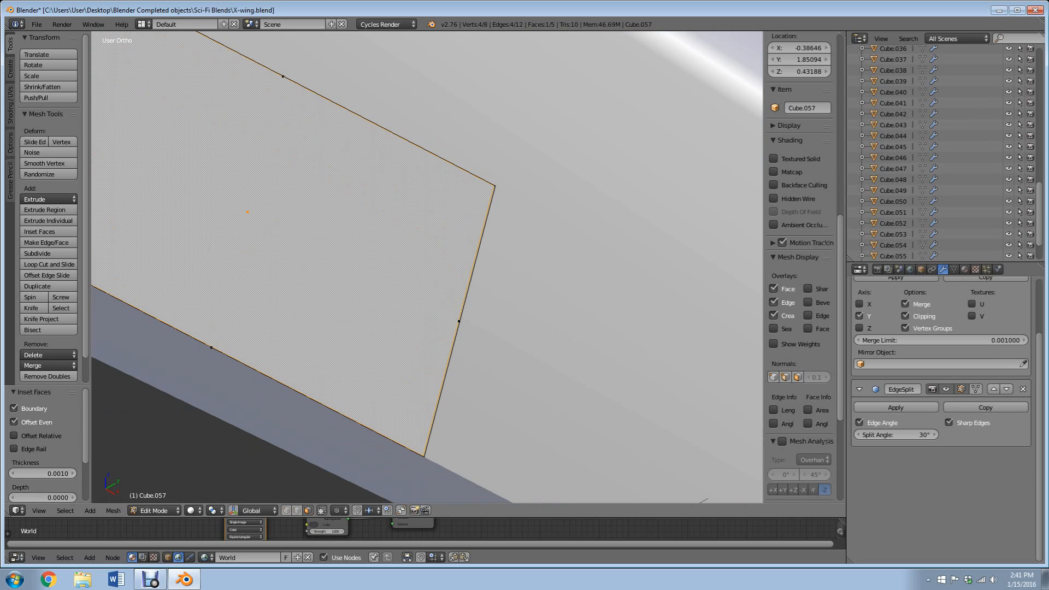
Step: Invert the selection to the thin border around the inset plate and delete those border faces
{"action": "key", "text": "ctrl+i"}
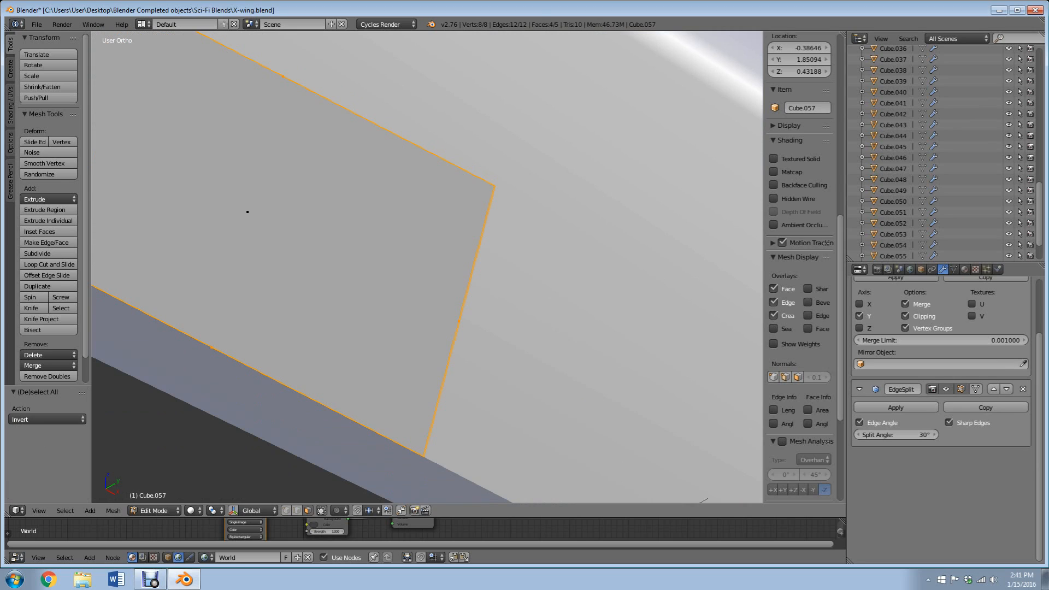
{"action": "scroll", "coordinate": [426, 267], "scroll_direction": "up", "scroll_amount": 4}
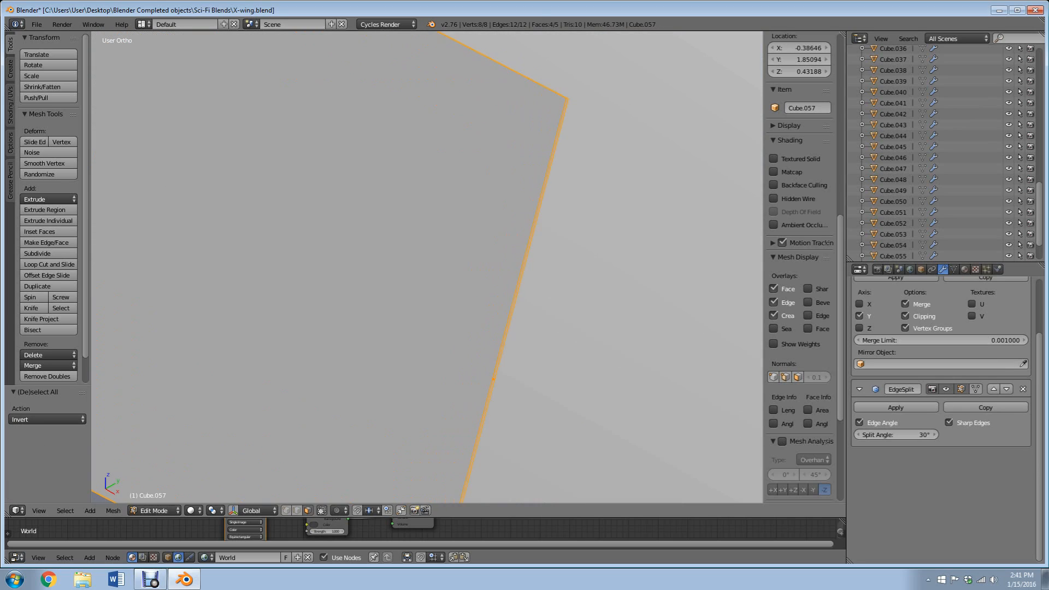
{"action": "middle_click_drag", "start_coordinate": [427, 267], "coordinate": [326, 342], "text": "shift"}
{"action": "scroll", "coordinate": [426, 267], "scroll_direction": "up", "scroll_amount": 5}
{"action": "middle_click_drag", "start_coordinate": [426, 268], "coordinate": [347, 447], "text": "shift"}
{"action": "scroll", "coordinate": [428, 266], "scroll_direction": "up", "scroll_amount": 1}
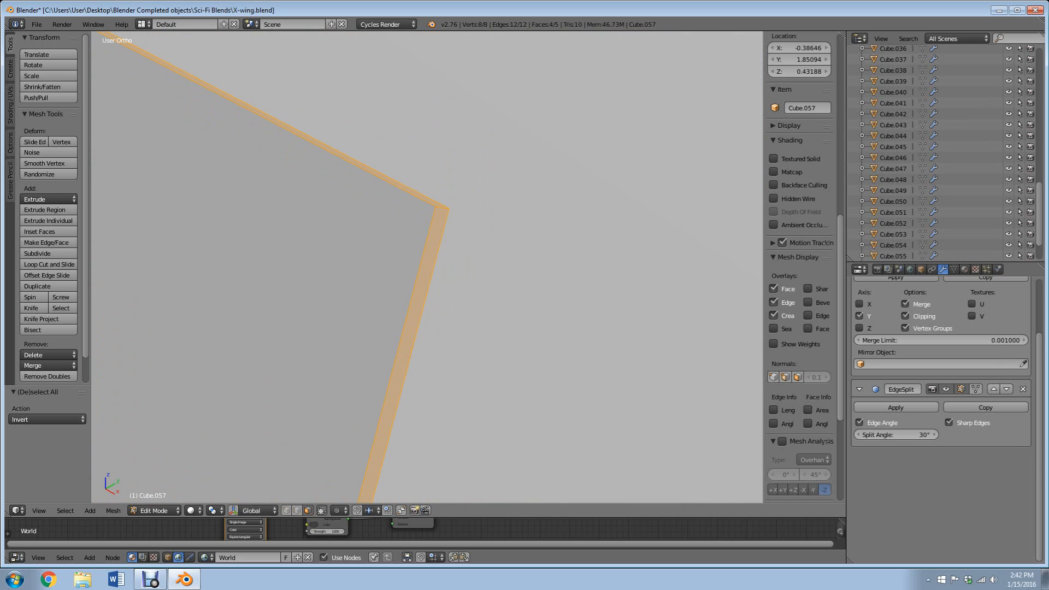
{"action": "key", "text": "x"}
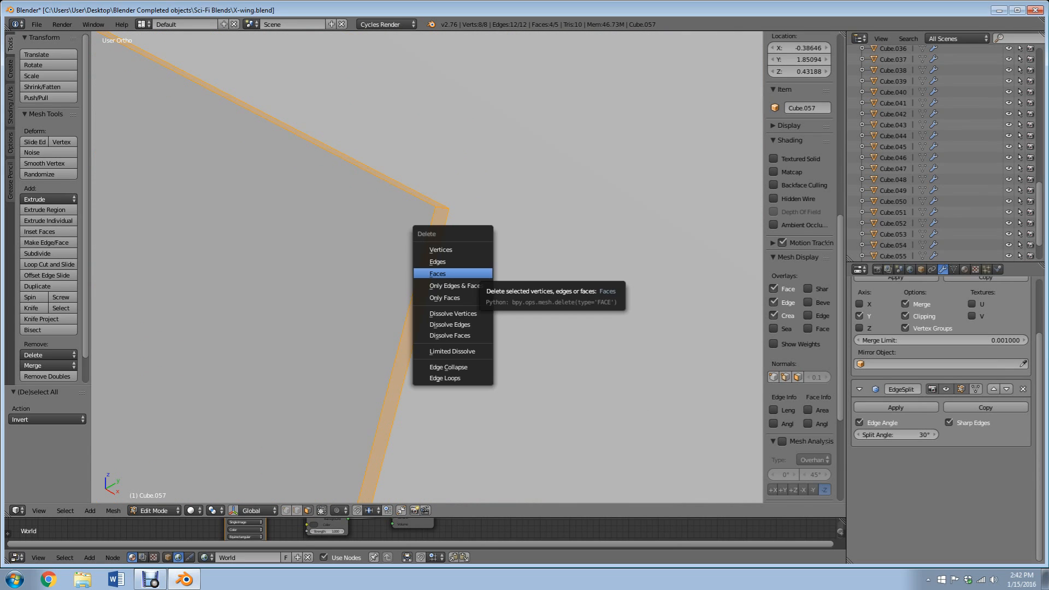
{"action": "left_click", "coordinate": [476, 273]}
{"action": "scroll", "coordinate": [476, 273], "scroll_direction": "down", "scroll_amount": 16}
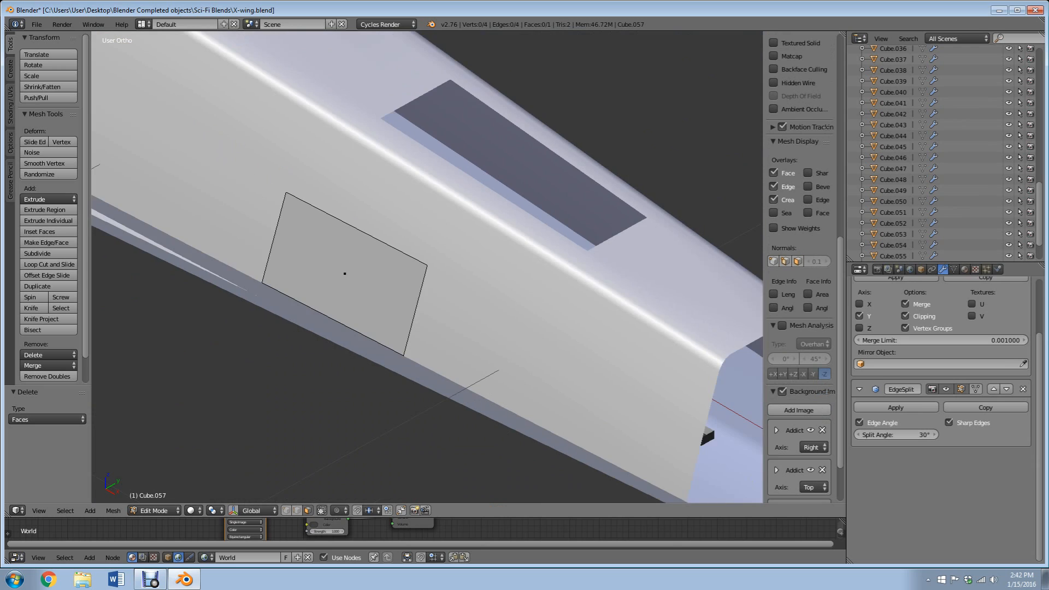
Step: Select the rectangular plate's face and extrude it outward from the hull by about 0.002 along its normal
{"action": "middle_click_drag", "start_coordinate": [427, 266], "coordinate": [371, 254]}
{"action": "scroll", "coordinate": [371, 255], "scroll_direction": "up", "scroll_amount": 4}
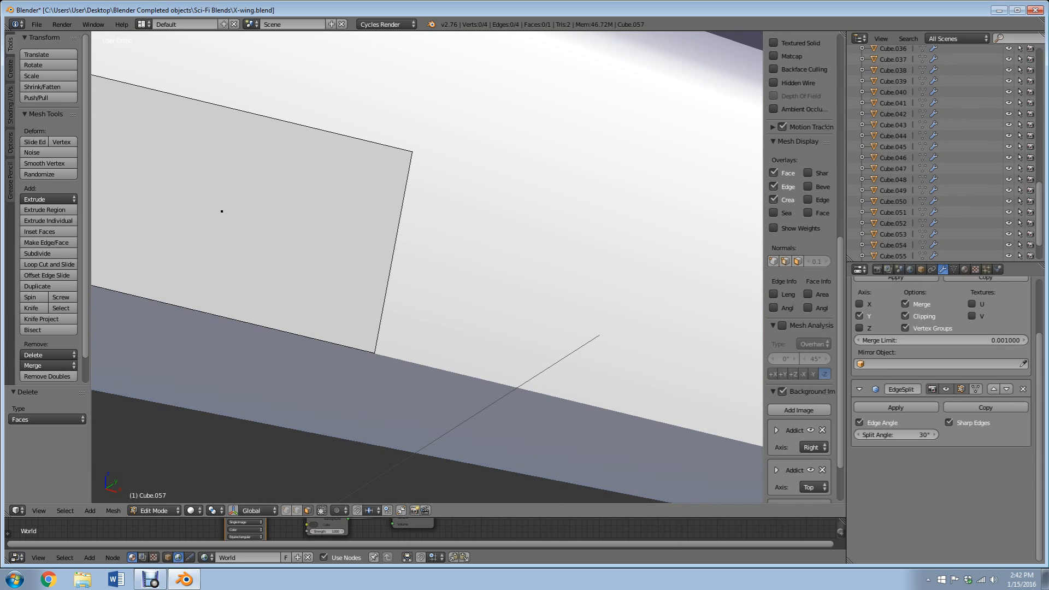
{"action": "right_click", "coordinate": [370, 255]}
{"action": "scroll", "coordinate": [371, 254], "scroll_direction": "down", "scroll_amount": 4}
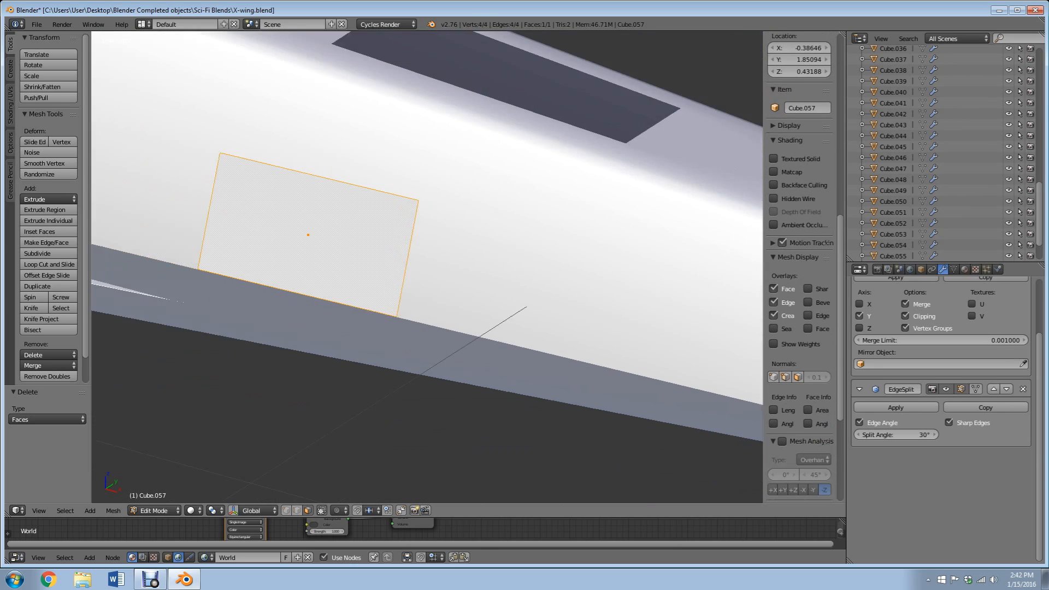
{"action": "middle_click_drag", "start_coordinate": [370, 254], "coordinate": [415, 259]}
{"action": "scroll", "coordinate": [345, 260], "scroll_direction": "up", "scroll_amount": 7}
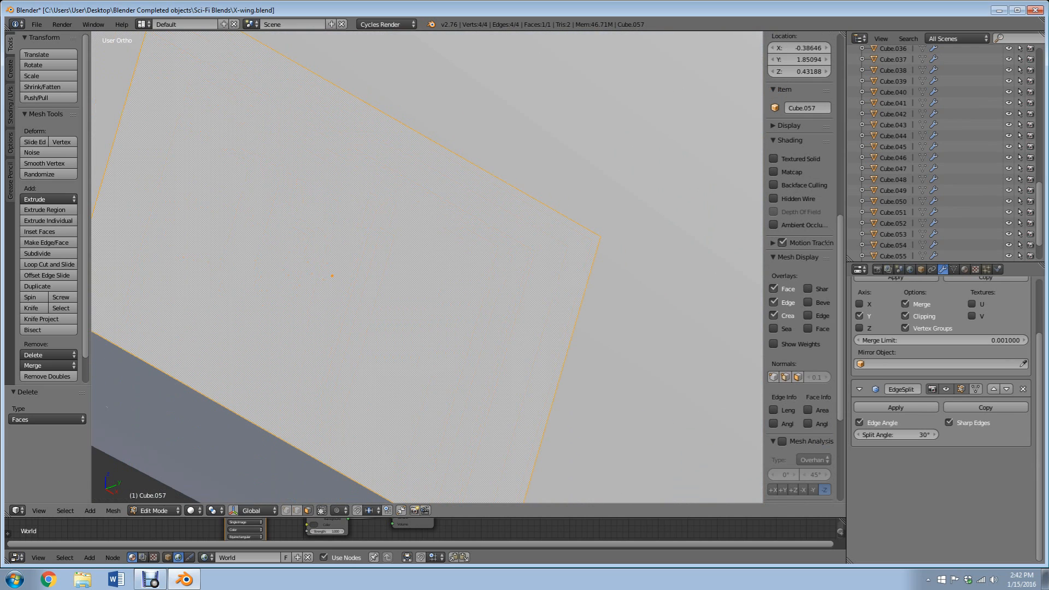
{"action": "key", "text": "e"}
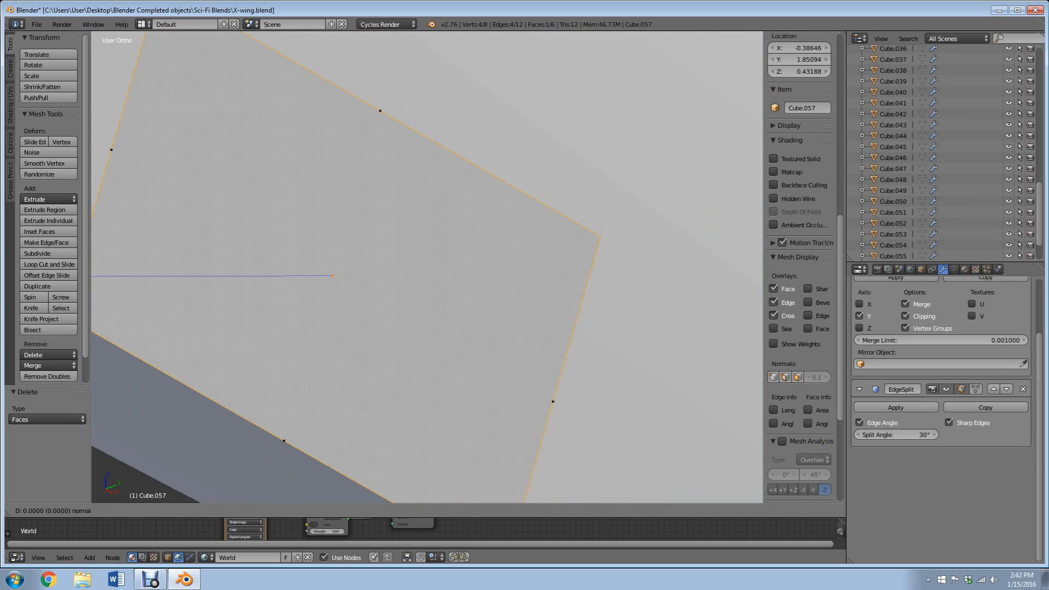
{"action": "key", "text": "Return"}
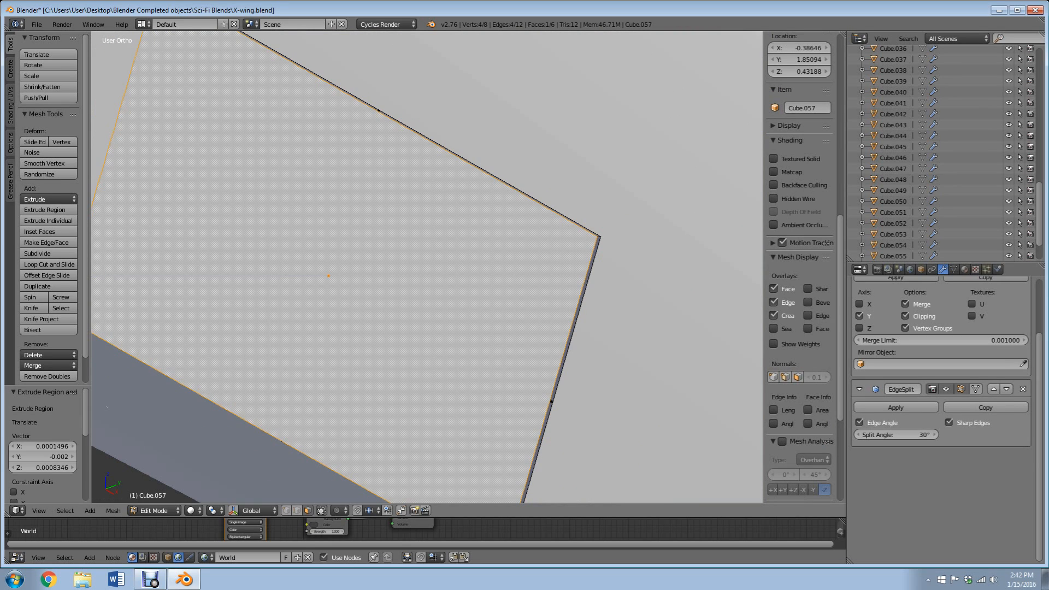
Step: Delete the plate's hidden back face lying against the hull and leave mesh editing
{"action": "key", "text": "z"}
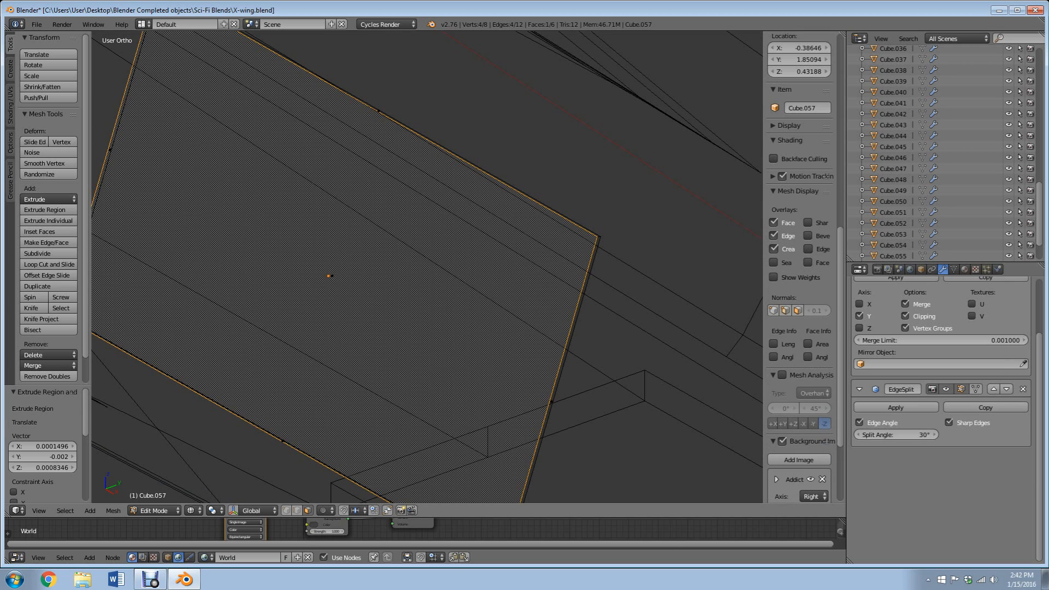
{"action": "scroll", "coordinate": [426, 267], "scroll_direction": "down", "scroll_amount": 5}
{"action": "scroll", "coordinate": [426, 267], "scroll_direction": "up", "scroll_amount": 2}
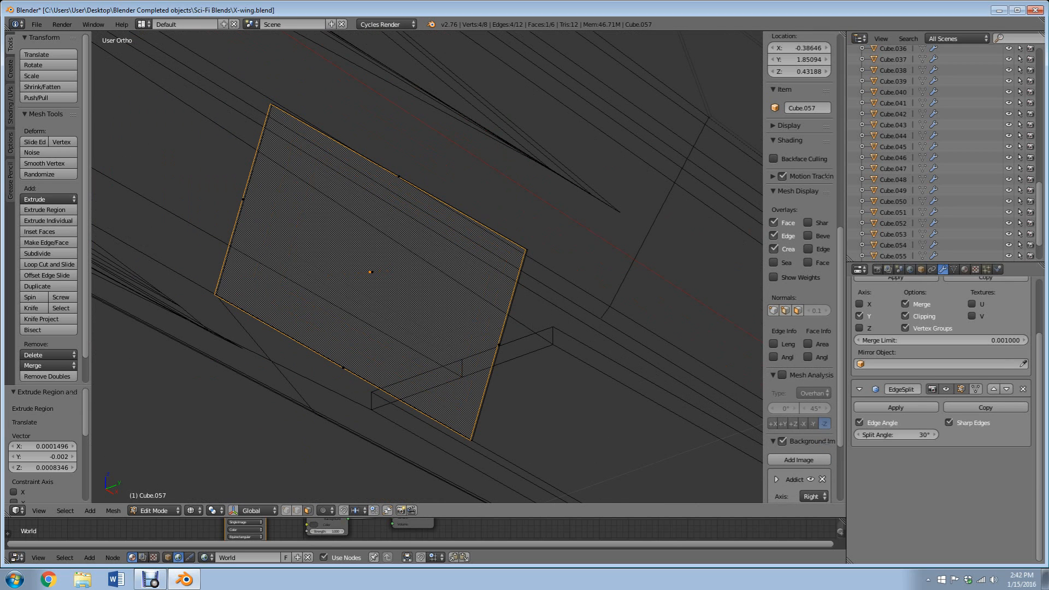
{"action": "key", "text": "z"}
{"action": "key", "text": "z"}
{"action": "scroll", "coordinate": [427, 268], "scroll_direction": "up", "scroll_amount": 2}
{"action": "key", "text": "z"}
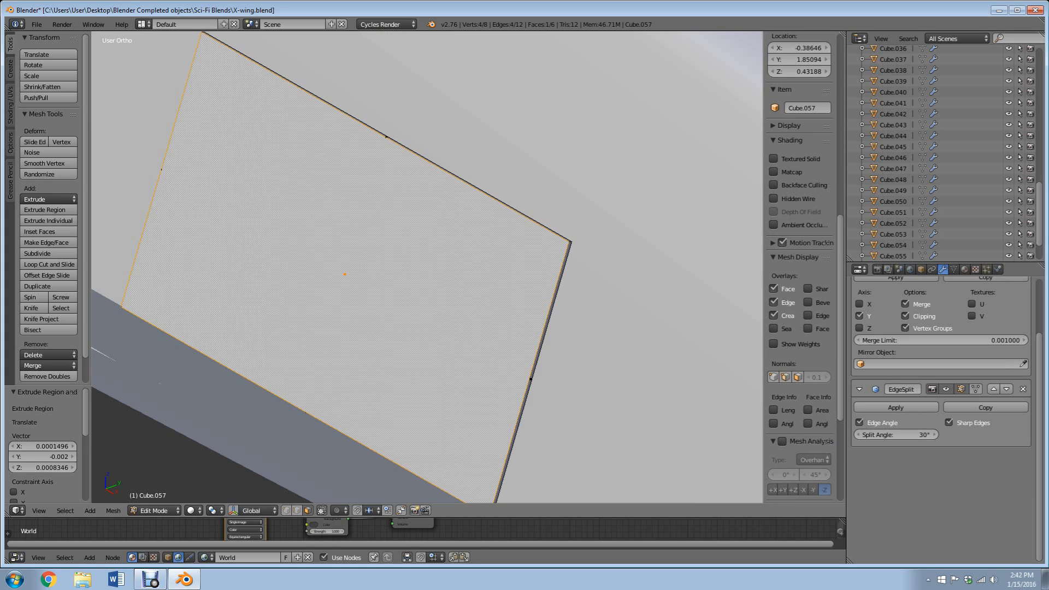
{"action": "key", "text": "z"}
{"action": "right_click", "coordinate": [347, 274]}
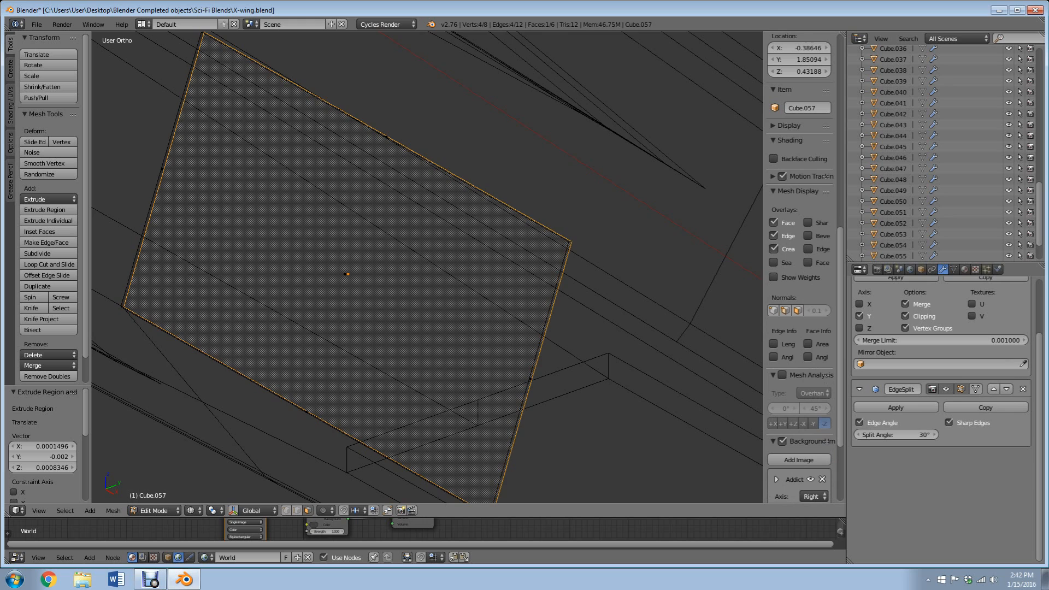
{"action": "key", "text": "x"}
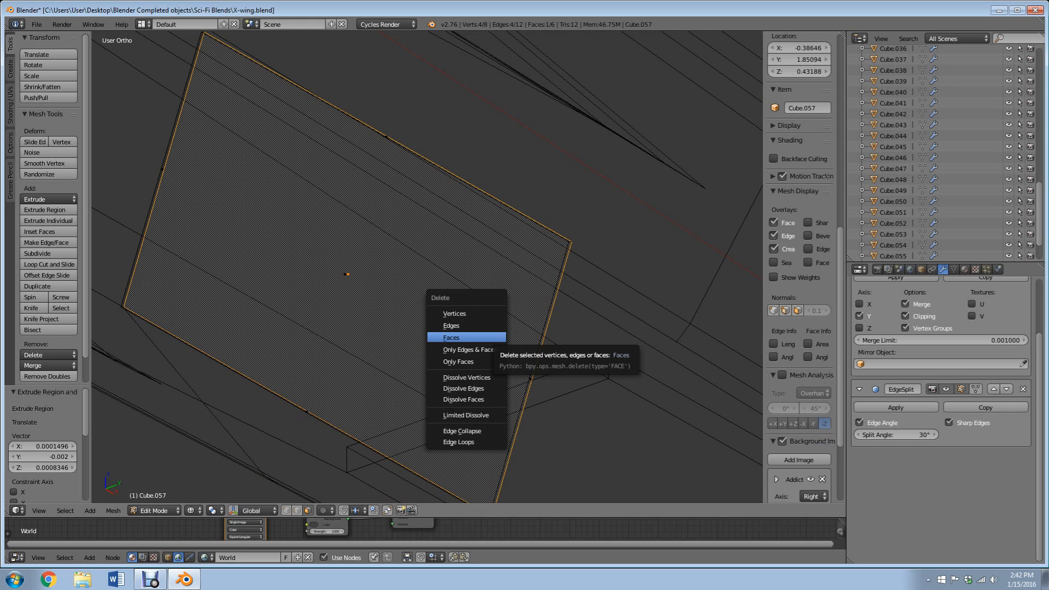
{"action": "left_click", "coordinate": [470, 338]}
{"action": "key", "text": "z"}
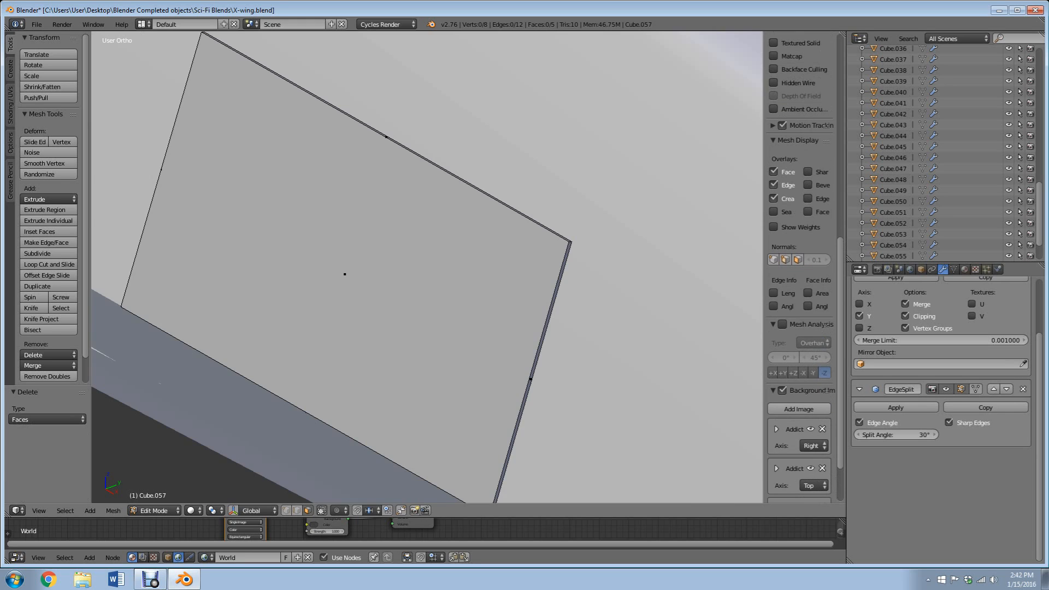
{"action": "scroll", "coordinate": [372, 273], "scroll_direction": "down", "scroll_amount": 3}
{"action": "key", "text": "Tab"}
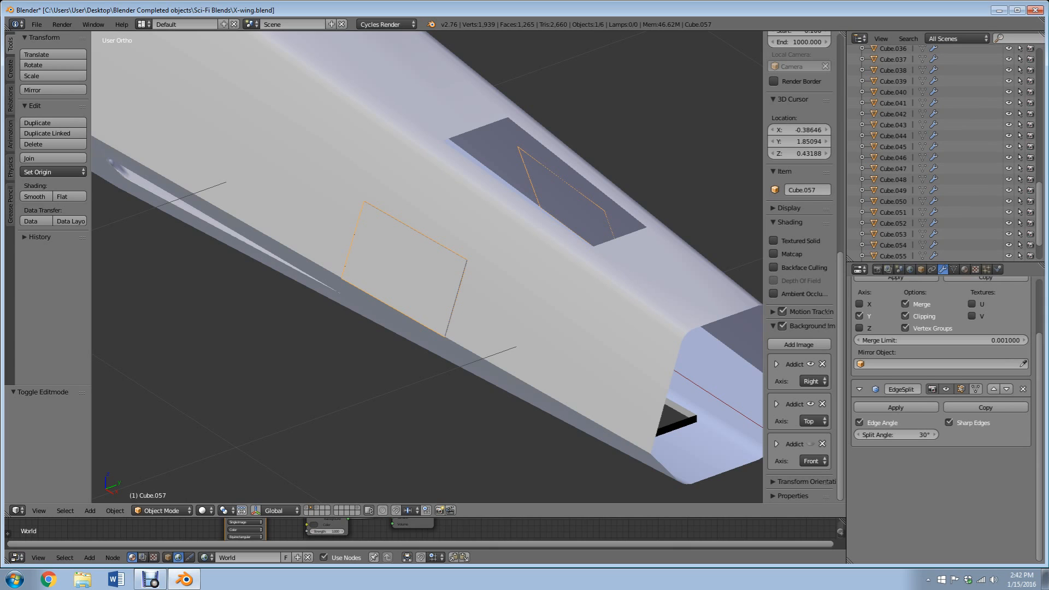
Step: Widen and heighten the Properties editor so the plate's whole modifier stack fits
{"action": "scroll", "coordinate": [462, 273], "scroll_direction": "up", "scroll_amount": 9}
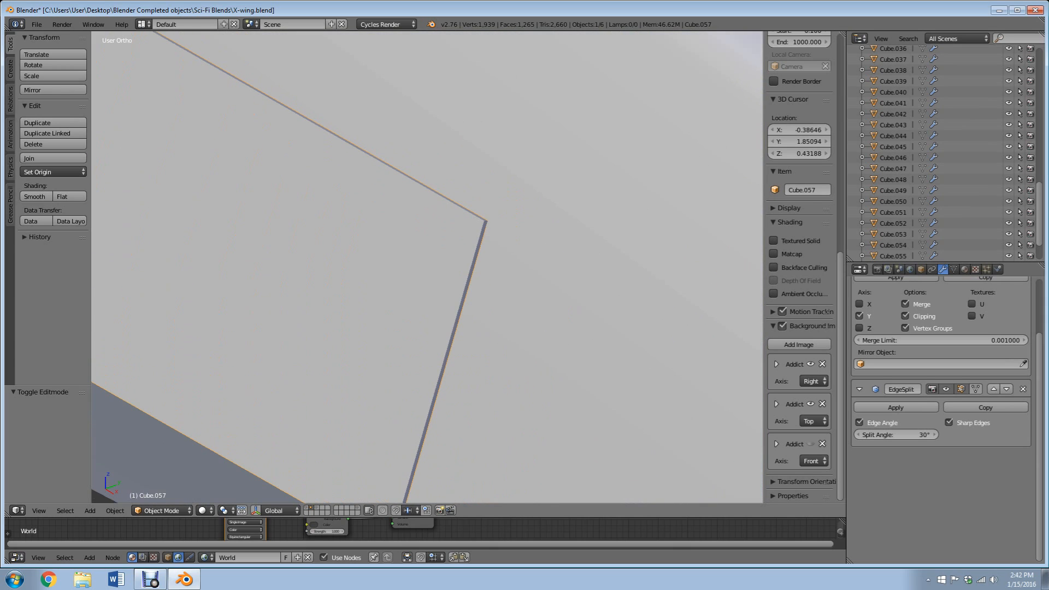
{"action": "left_click_drag", "start_coordinate": [845, 328], "coordinate": [804, 328]}
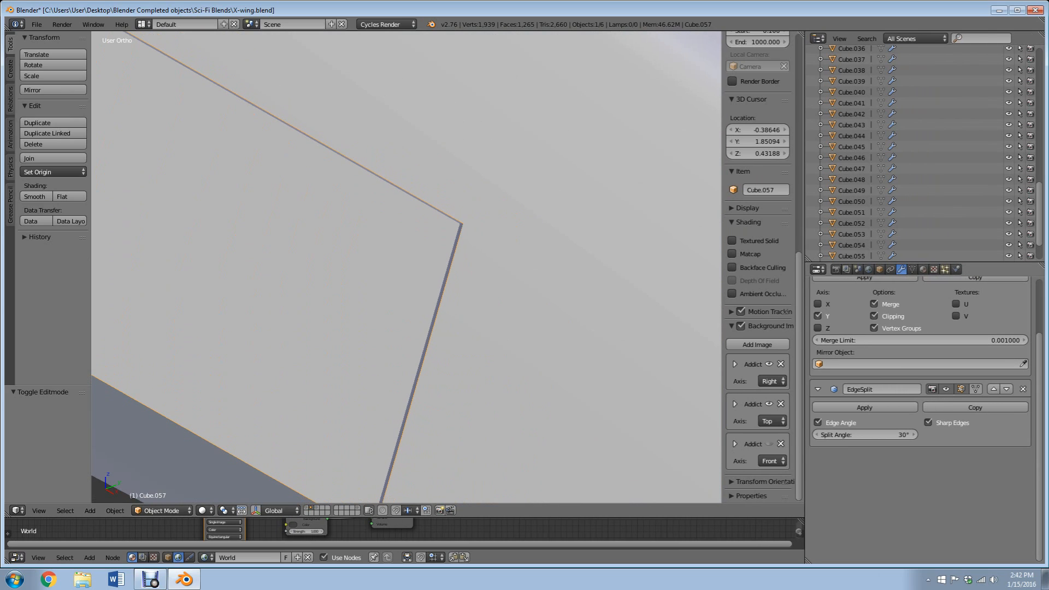
{"action": "left_click_drag", "start_coordinate": [978, 263], "coordinate": [978, 88]}
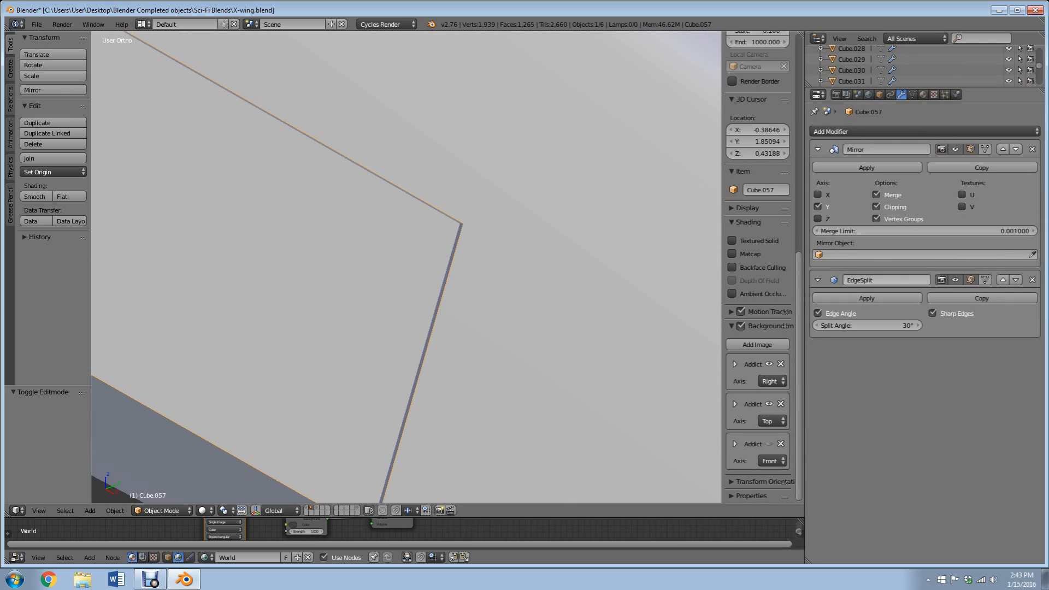
Step: Add a Bevel modifier to the rectangular hull plate
{"action": "scroll", "coordinate": [406, 267], "scroll_direction": "down", "scroll_amount": 8}
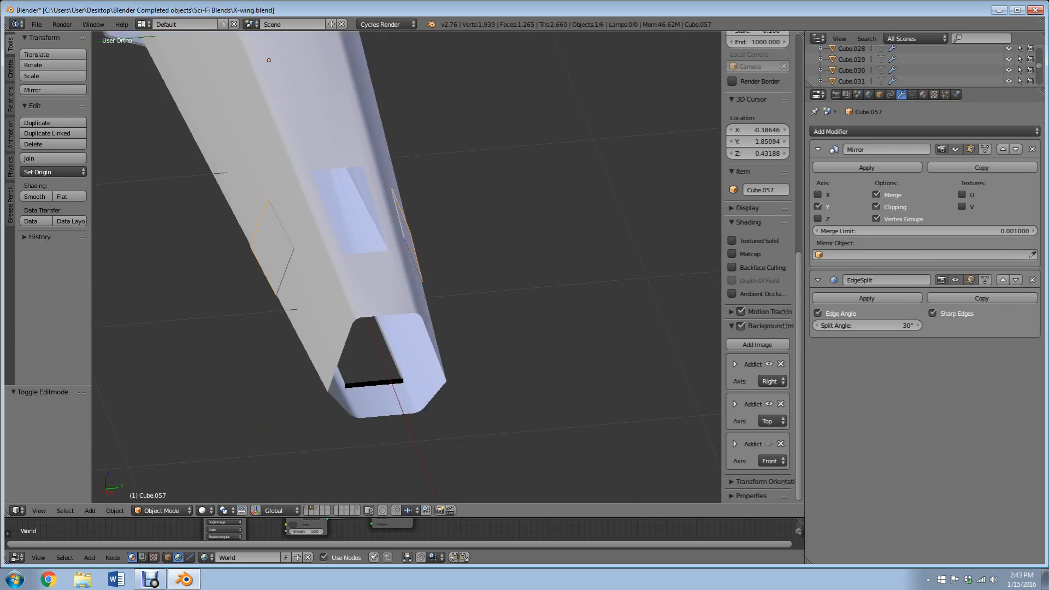
{"action": "middle_click_drag", "start_coordinate": [407, 268], "coordinate": [533, 262]}
{"action": "scroll", "coordinate": [406, 267], "scroll_direction": "up", "scroll_amount": 4}
{"action": "middle_click_drag", "start_coordinate": [406, 267], "coordinate": [298, 366], "text": "shift"}
{"action": "scroll", "coordinate": [407, 267], "scroll_direction": "up", "scroll_amount": 1}
{"action": "middle_click_drag", "start_coordinate": [407, 267], "coordinate": [401, 169], "text": "shift"}
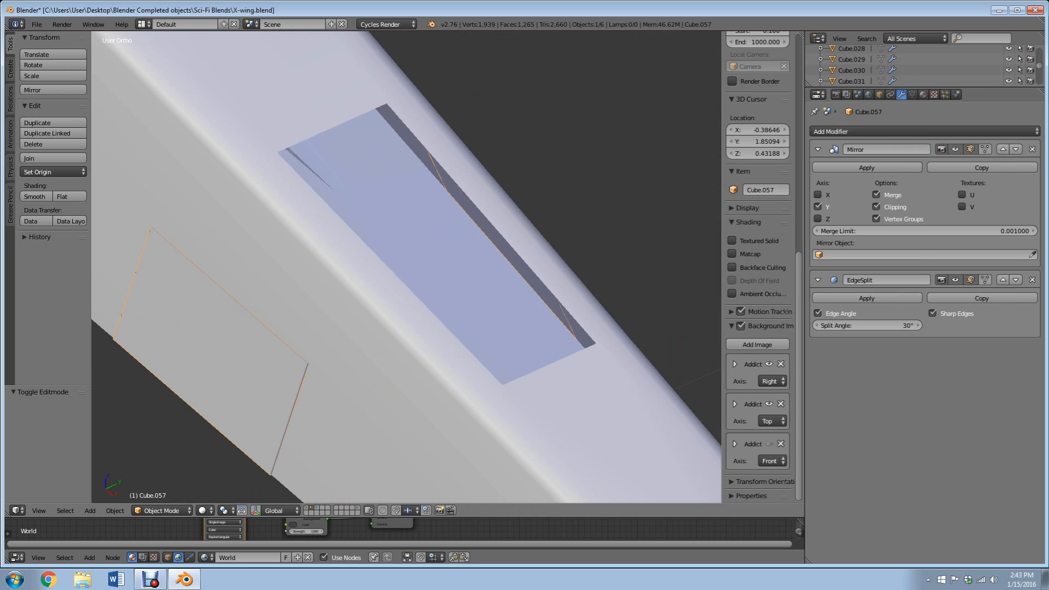
{"action": "scroll", "coordinate": [406, 267], "scroll_direction": "down", "scroll_amount": 3}
{"action": "middle_click_drag", "start_coordinate": [407, 267], "coordinate": [438, 316]}
{"action": "scroll", "coordinate": [406, 267], "scroll_direction": "up", "scroll_amount": 2}
{"action": "scroll", "coordinate": [406, 268], "scroll_direction": "up", "scroll_amount": 4}
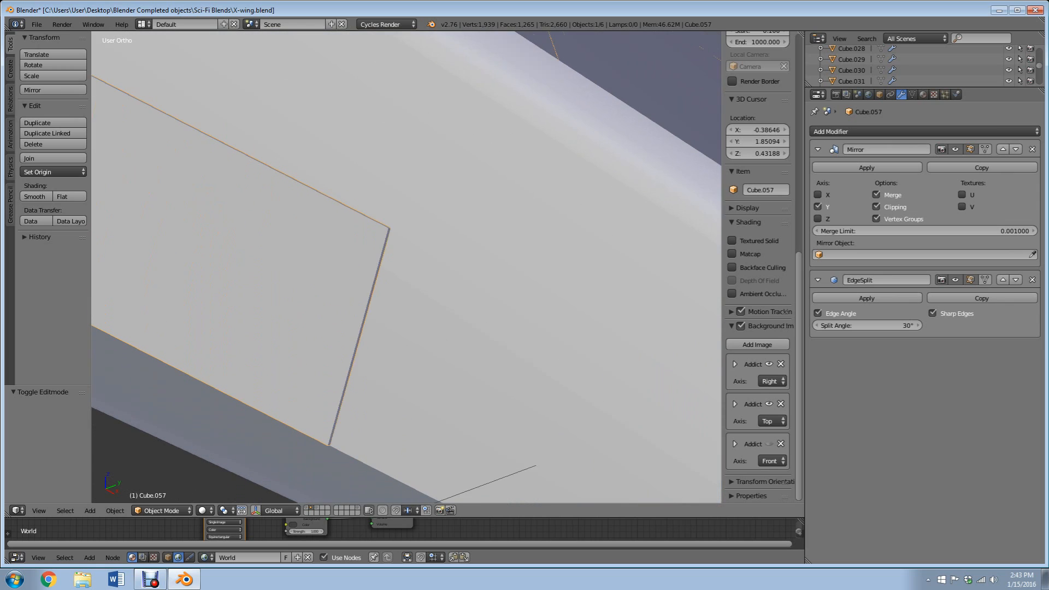
{"action": "middle_click_drag", "start_coordinate": [406, 267], "coordinate": [487, 261], "text": "shift"}
{"action": "left_click", "coordinate": [869, 131]}
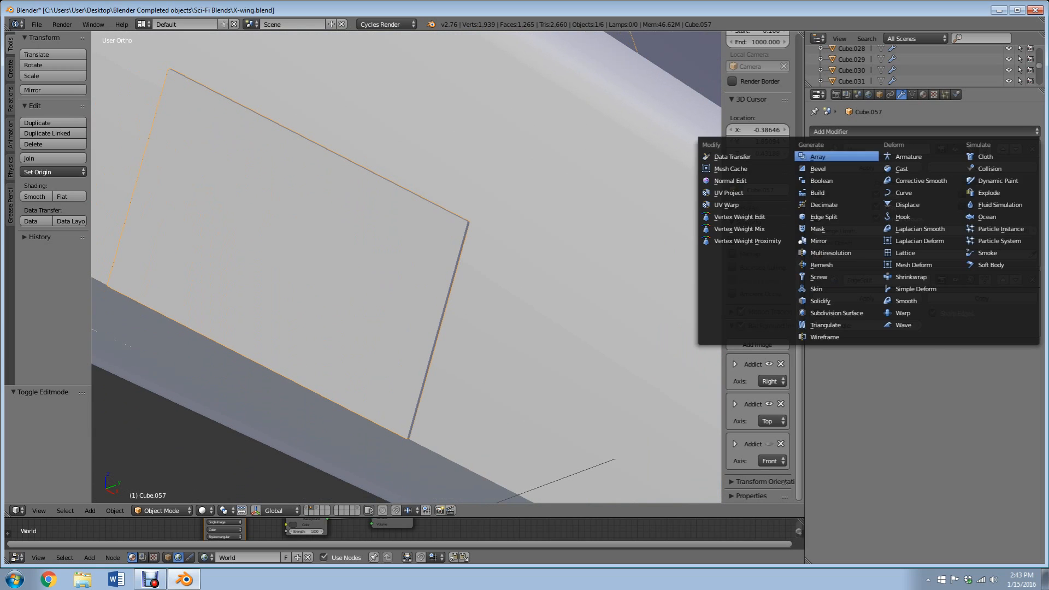
{"action": "left_click", "coordinate": [836, 157]}
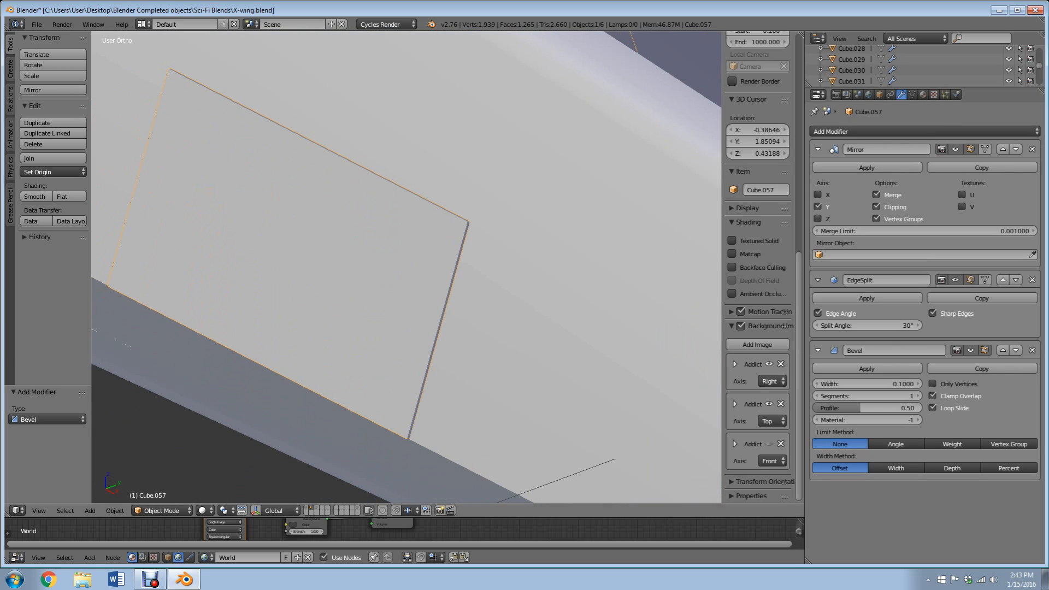
Step: Set the plate's bevel to 3 segments and move the Bevel modifier above Edge Split
{"action": "scroll", "coordinate": [406, 267], "scroll_direction": "up", "scroll_amount": 5}
{"action": "middle_click_drag", "start_coordinate": [406, 267], "coordinate": [302, 308], "text": "shift"}
{"action": "scroll", "coordinate": [406, 267], "scroll_direction": "up", "scroll_amount": 3}
{"action": "middle_click_drag", "start_coordinate": [407, 267], "coordinate": [387, 353], "text": "shift"}
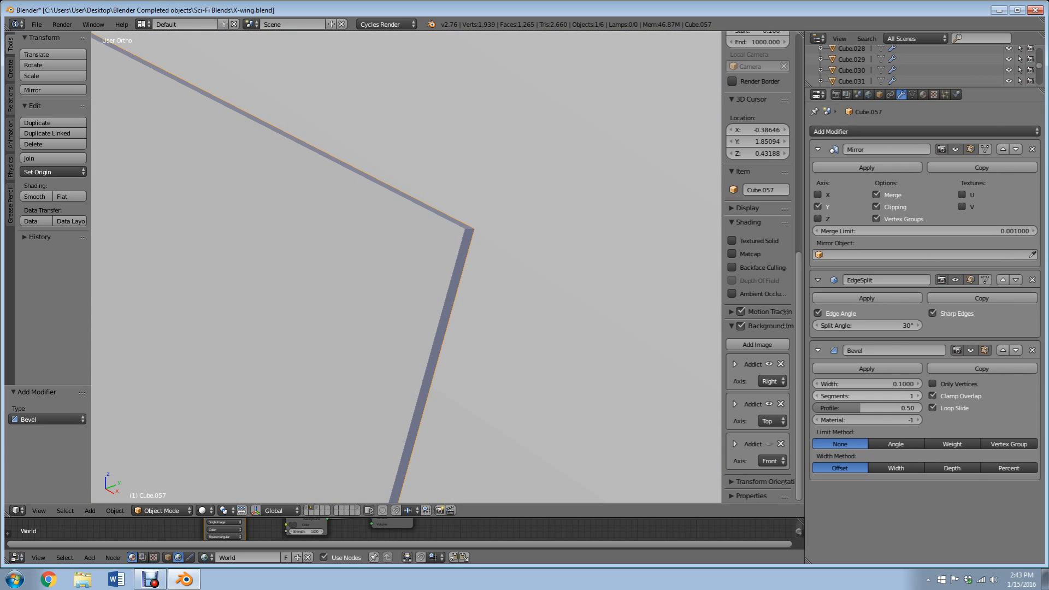
{"action": "left_click", "coordinate": [917, 395]}
{"action": "left_click", "coordinate": [916, 396]}
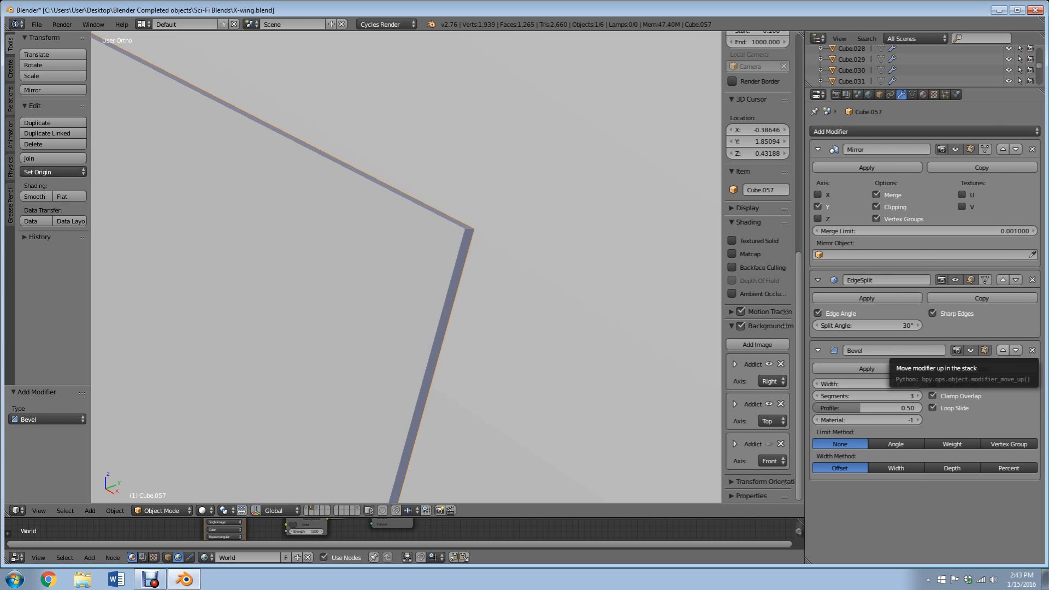
{"action": "left_click", "coordinate": [1002, 350]}
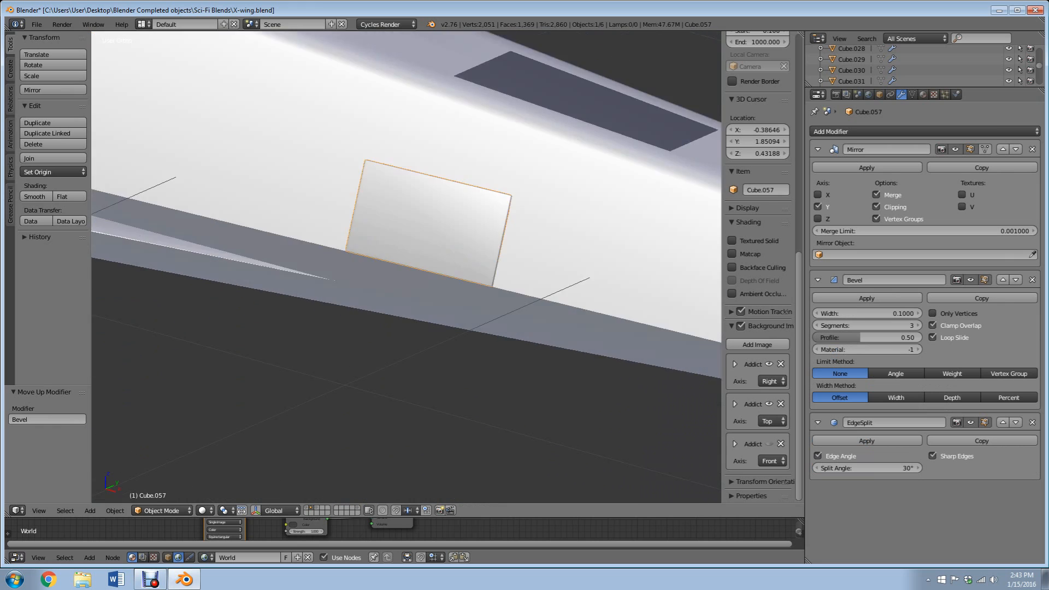
Step: Examine the plate's bevelled edges and corner up close from different angles
{"action": "middle_click_drag", "start_coordinate": [406, 267], "coordinate": [396, 246]}
{"action": "scroll", "coordinate": [406, 267], "scroll_direction": "up", "scroll_amount": 10}
{"action": "middle_click_drag", "start_coordinate": [546, 285], "coordinate": [262, 218], "text": "shift"}
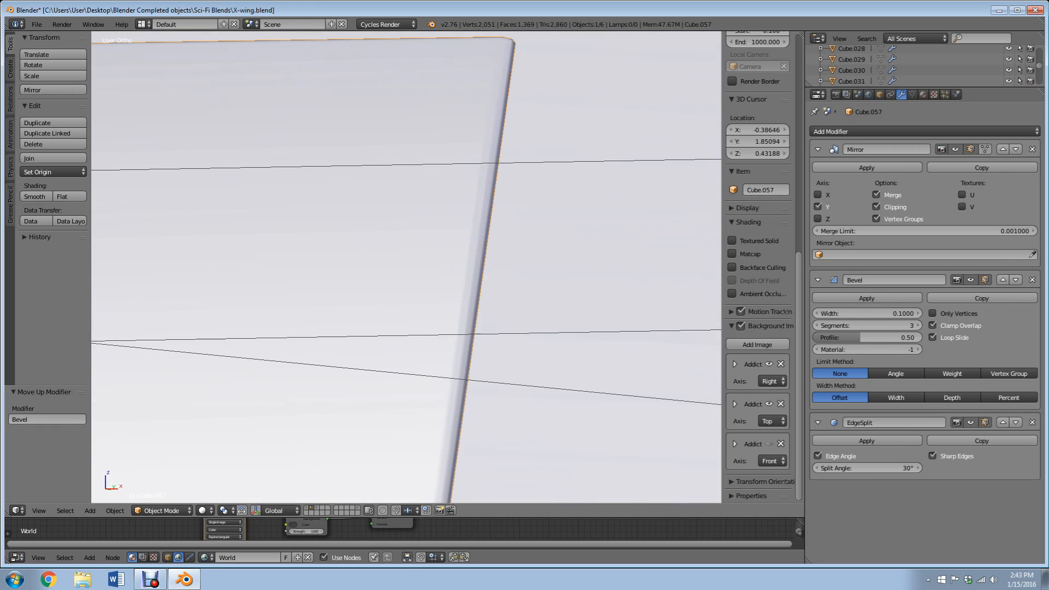
{"action": "scroll", "coordinate": [407, 267], "scroll_direction": "down", "scroll_amount": 10}
{"action": "middle_click_drag", "start_coordinate": [406, 267], "coordinate": [424, 301]}
{"action": "scroll", "coordinate": [514, 160], "scroll_direction": "up", "scroll_amount": 4}
{"action": "scroll", "coordinate": [423, 301], "scroll_direction": "up", "scroll_amount": 6}
{"action": "scroll", "coordinate": [423, 301], "scroll_direction": "down", "scroll_amount": 2}
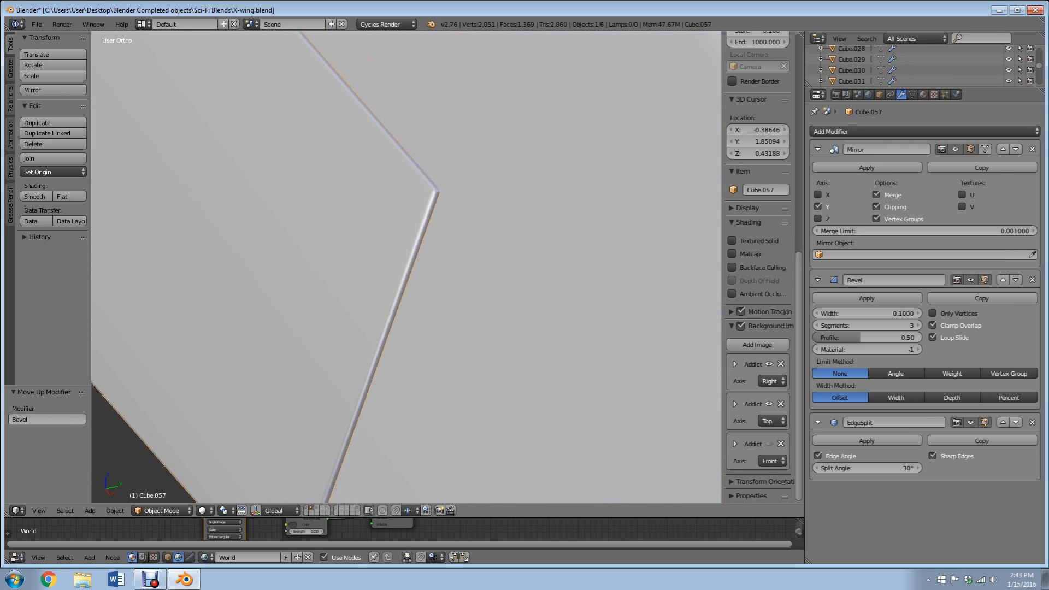
Step: Compare flat and smooth shading on the bevelled plate, ending with flat shading
{"action": "middle_click_drag", "start_coordinate": [437, 191], "coordinate": [435, 291], "text": "shift"}
{"action": "scroll", "coordinate": [406, 268], "scroll_direction": "up", "scroll_amount": 6}
{"action": "left_click", "coordinate": [69, 197]}
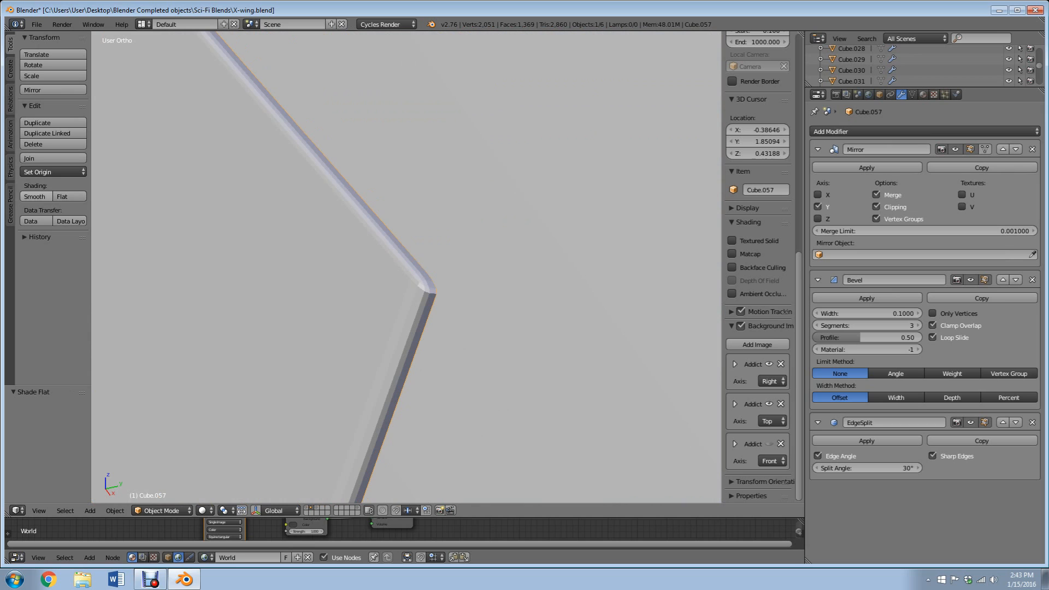
{"action": "left_click", "coordinate": [35, 196]}
{"action": "scroll", "coordinate": [406, 267], "scroll_direction": "down", "scroll_amount": 3}
{"action": "left_click", "coordinate": [69, 196]}
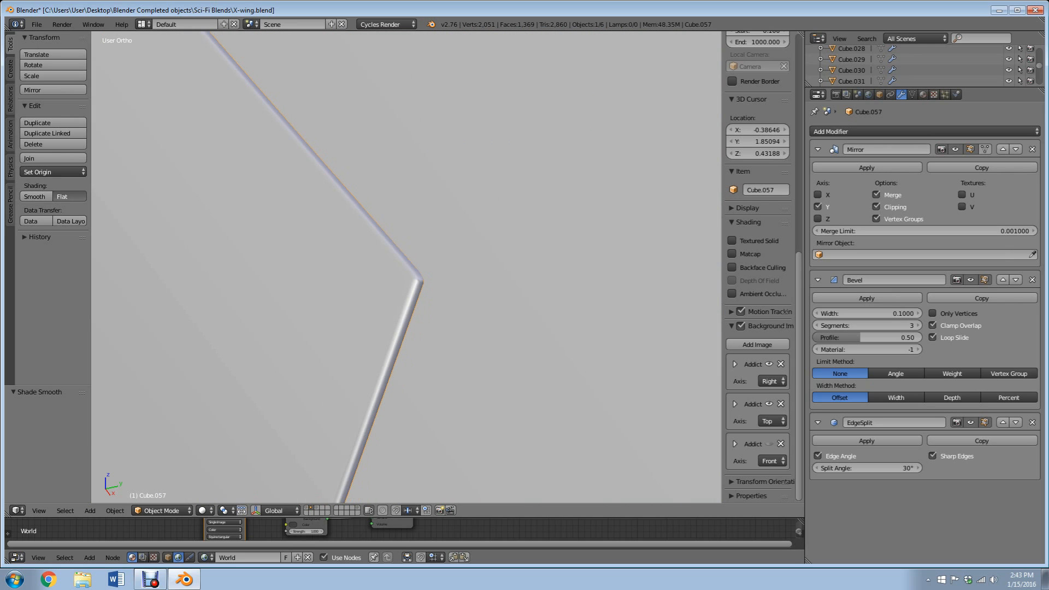
Step: Examine the flat-shaded plate on the hull, both from a distance and close to its bevelled corner
{"action": "scroll", "coordinate": [407, 267], "scroll_direction": "down", "scroll_amount": 5}
{"action": "mouse_move", "coordinate": [406, 267]}
{"action": "middle_mouse_down"}
{"action": "mouse_move", "coordinate": [437, 267]}
{"action": "mouse_move", "coordinate": [223, 225]}
{"action": "middle_mouse_up"}
{"action": "scroll", "coordinate": [406, 267], "scroll_direction": "down", "scroll_amount": 5}
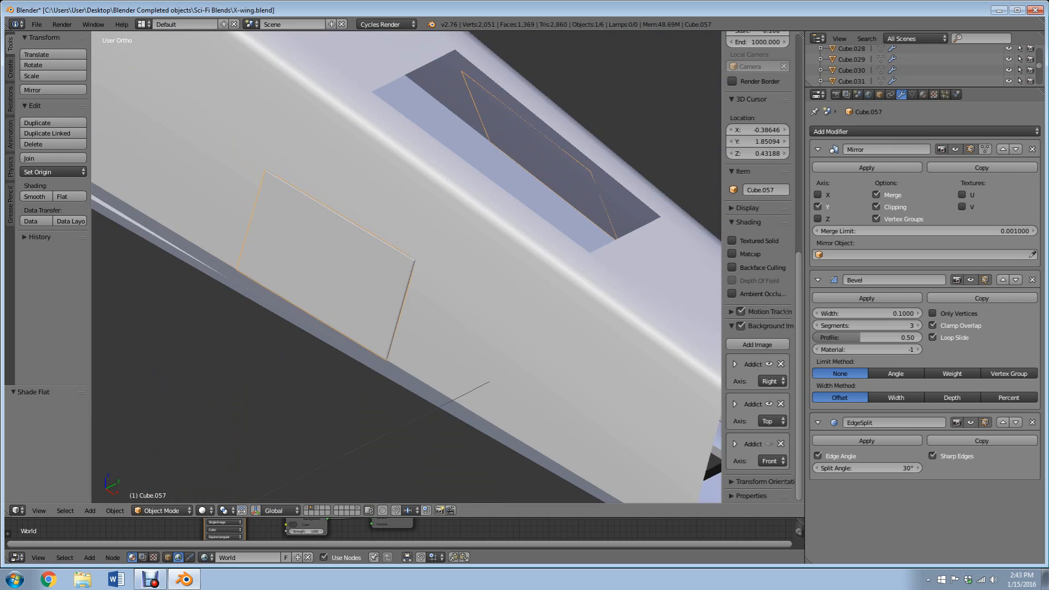
{"action": "middle_click_drag", "start_coordinate": [407, 267], "coordinate": [451, 303]}
{"action": "scroll", "coordinate": [406, 267], "scroll_direction": "up", "scroll_amount": 4}
{"action": "scroll", "coordinate": [407, 267], "scroll_direction": "up", "scroll_amount": 4}
{"action": "scroll", "coordinate": [406, 267], "scroll_direction": "up", "scroll_amount": 2}
{"action": "scroll", "coordinate": [406, 267], "scroll_direction": "down", "scroll_amount": 5}
{"action": "scroll", "coordinate": [407, 267], "scroll_direction": "down", "scroll_amount": 4}
{"action": "scroll", "coordinate": [407, 267], "scroll_direction": "up", "scroll_amount": 10}
{"action": "middle_click_drag", "start_coordinate": [407, 267], "coordinate": [532, 278], "text": "shift"}
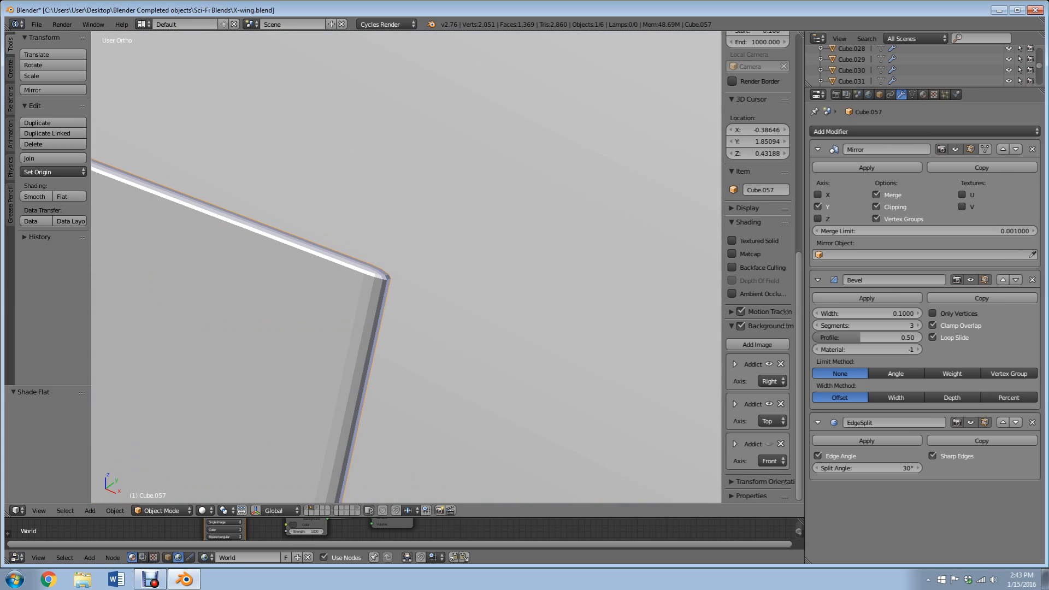
{"action": "scroll", "coordinate": [407, 268], "scroll_direction": "up", "scroll_amount": 1}
{"action": "middle_click_drag", "start_coordinate": [407, 267], "coordinate": [451, 253], "text": "shift"}
{"action": "scroll", "coordinate": [407, 267], "scroll_direction": "up", "scroll_amount": 2}
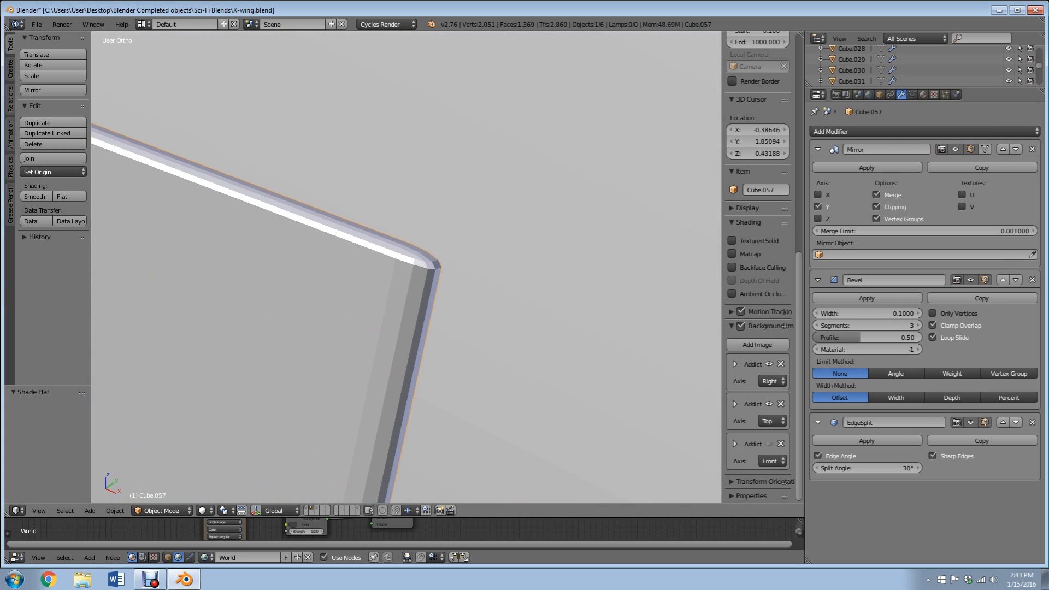
{"action": "scroll", "coordinate": [407, 267], "scroll_direction": "down", "scroll_amount": 5}
{"action": "scroll", "coordinate": [230, 257], "scroll_direction": "up", "scroll_amount": 4}
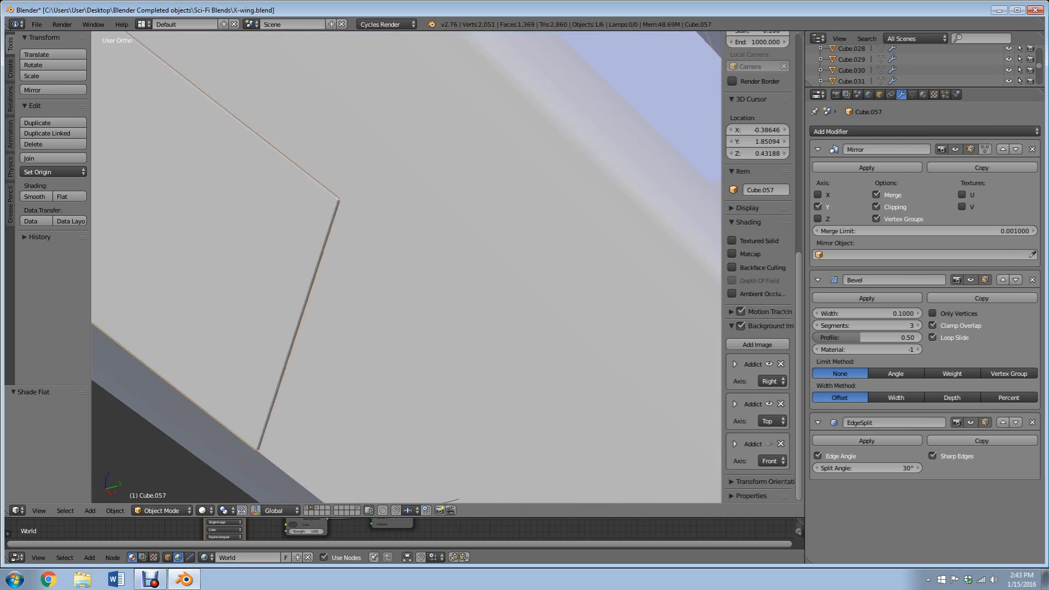
Step: Inspect the plate's bevel segments in wireframe and solid display, including from a lower side angle
{"action": "key", "text": "z"}
{"action": "middle_click_drag", "start_coordinate": [360, 173], "coordinate": [440, 218], "text": "shift"}
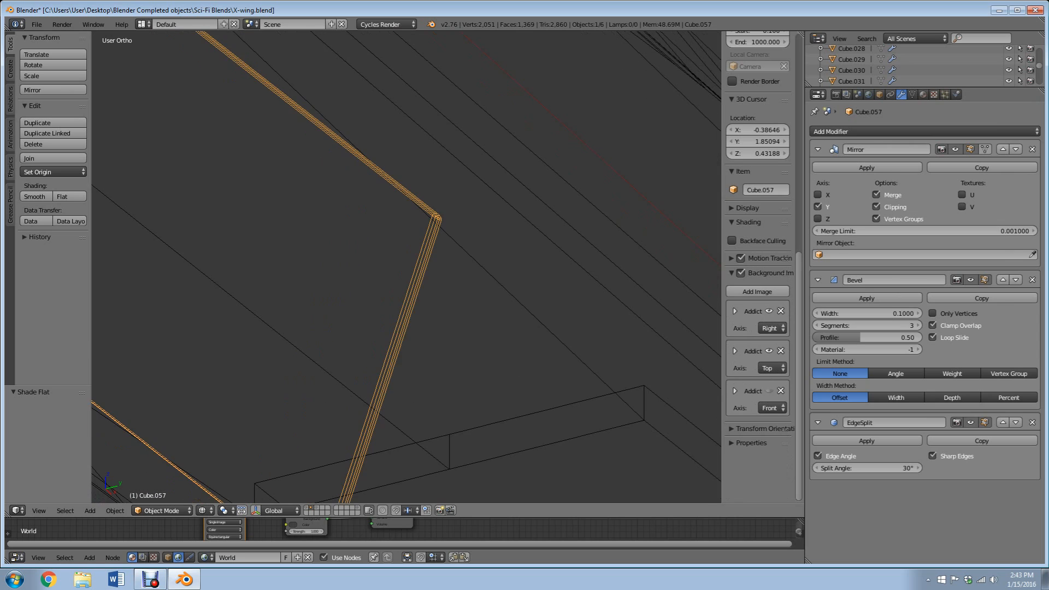
{"action": "key", "text": "z"}
{"action": "scroll", "coordinate": [406, 267], "scroll_direction": "up", "scroll_amount": 4}
{"action": "scroll", "coordinate": [406, 267], "scroll_direction": "up", "scroll_amount": 5}
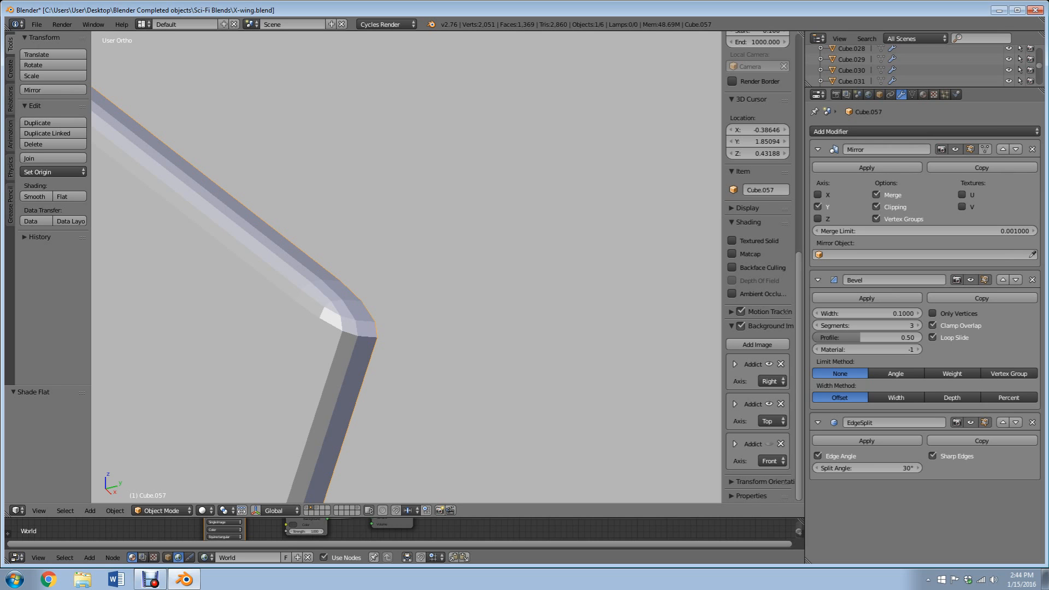
{"action": "scroll", "coordinate": [406, 267], "scroll_direction": "down", "scroll_amount": 15}
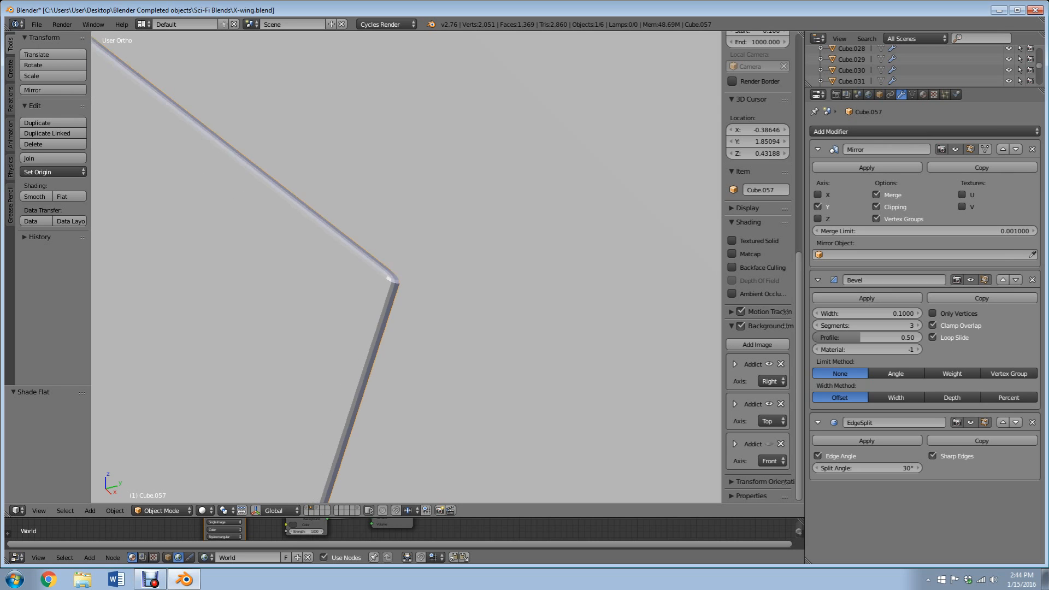
{"action": "middle_click_drag", "start_coordinate": [406, 267], "coordinate": [263, 301]}
{"action": "scroll", "coordinate": [406, 267], "scroll_direction": "up", "scroll_amount": 4}
{"action": "scroll", "coordinate": [406, 267], "scroll_direction": "up", "scroll_amount": 5}
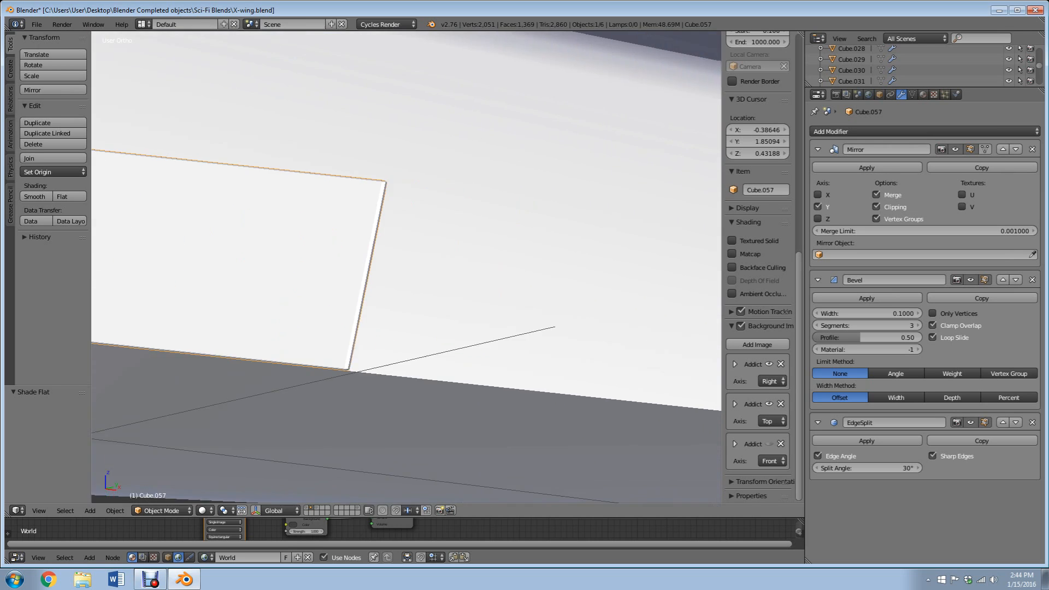
{"action": "scroll", "coordinate": [406, 267], "scroll_direction": "down", "scroll_amount": 5}
{"action": "middle_click_drag", "start_coordinate": [406, 267], "coordinate": [439, 311]}
{"action": "scroll", "coordinate": [531, 377], "scroll_direction": "up", "scroll_amount": 2}
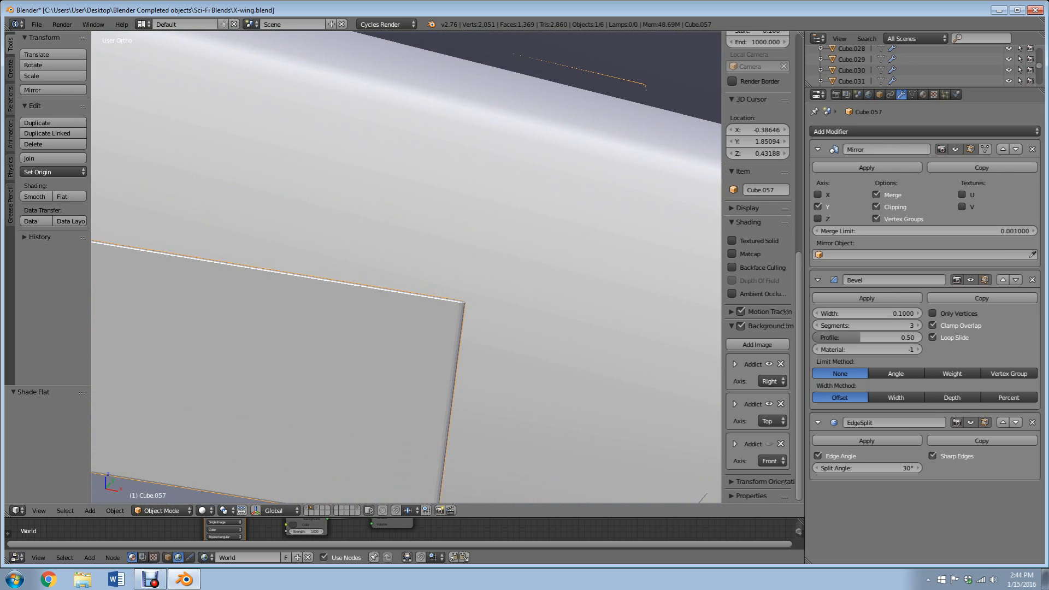
Step: In front view, duplicate the fuselage's large side face in place and separate the copy into its own object
{"action": "key", "text": "KP_1"}
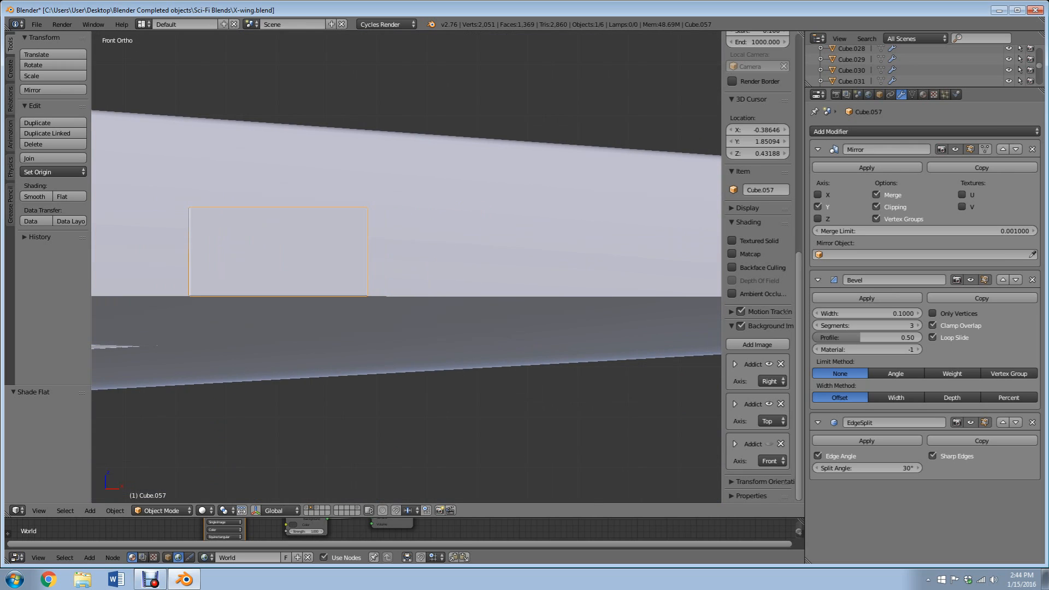
{"action": "right_click", "coordinate": [492, 229]}
{"action": "key", "text": "Tab"}
{"action": "scroll", "coordinate": [406, 267], "scroll_direction": "up", "scroll_amount": 3}
{"action": "right_click", "coordinate": [491, 229]}
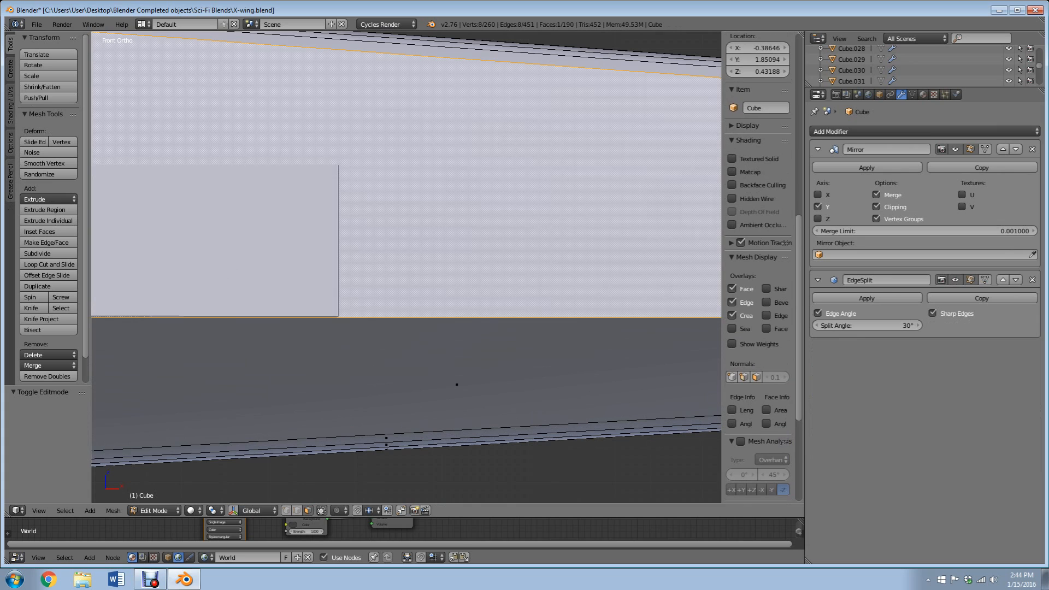
{"action": "scroll", "coordinate": [406, 267], "scroll_direction": "down", "scroll_amount": 5}
{"action": "scroll", "coordinate": [406, 267], "scroll_direction": "up", "scroll_amount": 4}
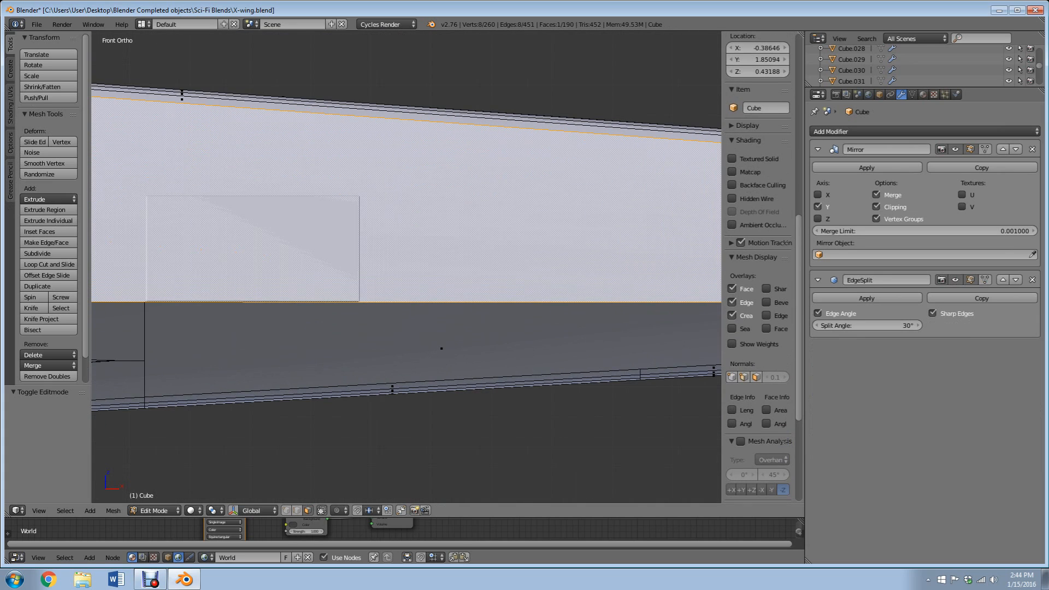
{"action": "key", "text": "shift+d"}
{"action": "key", "text": "Return"}
{"action": "key", "text": "p"}
{"action": "left_click", "coordinate": [394, 288]}
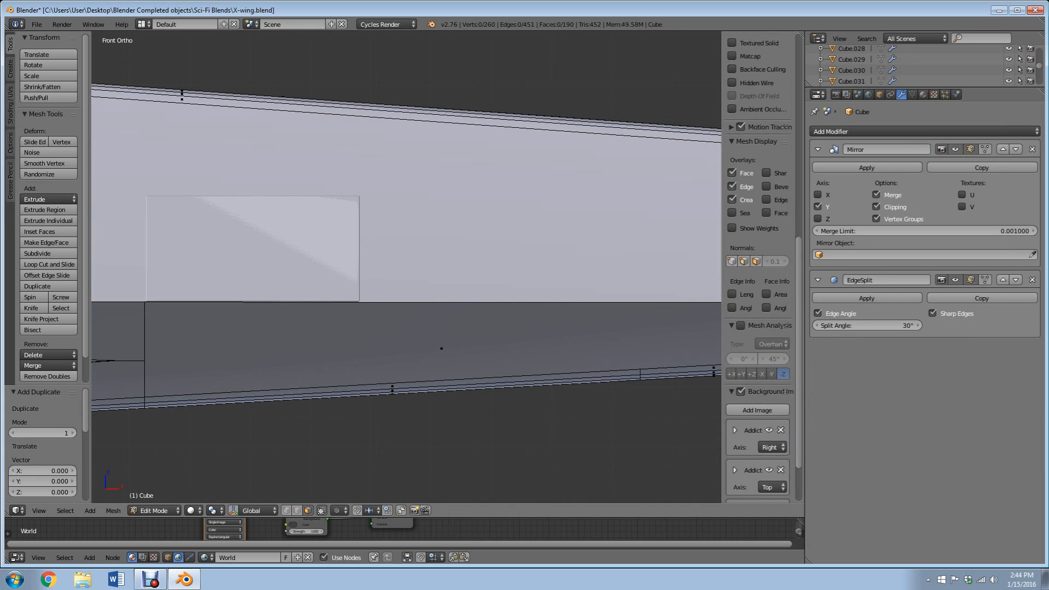
Step: Knife-cut a rectangle into the separated side face, just beside the existing plate and resting on the face's lower edge
{"action": "key", "text": "Tab"}
{"action": "right_click", "coordinate": [491, 230]}
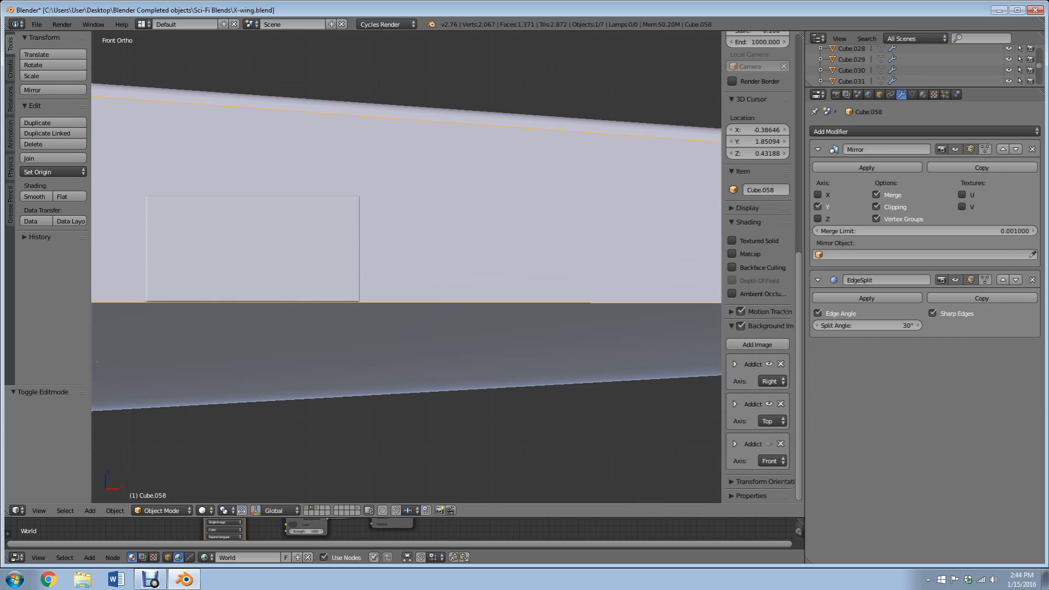
{"action": "key", "text": "Tab"}
{"action": "key", "text": "a"}
{"action": "key", "text": "a"}
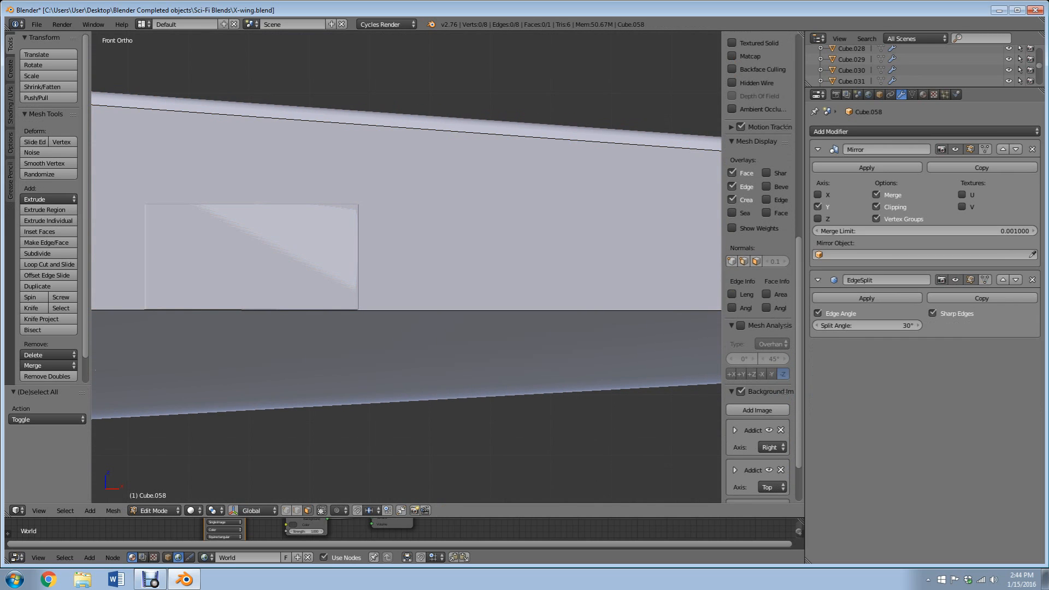
{"action": "key", "text": "k"}
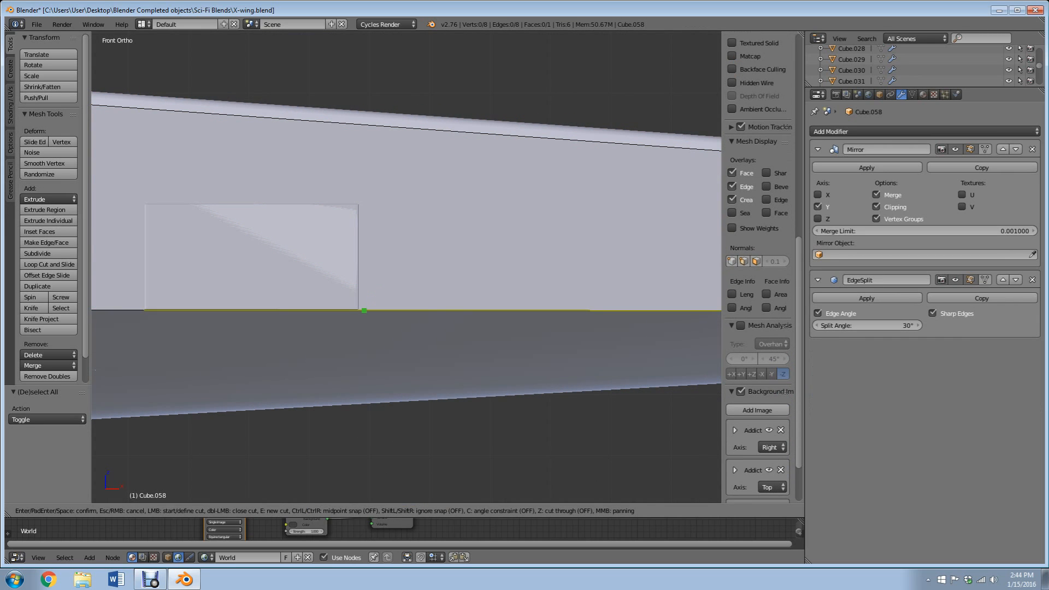
{"action": "left_click", "coordinate": [362, 311]}
{"action": "key", "text": "c"}
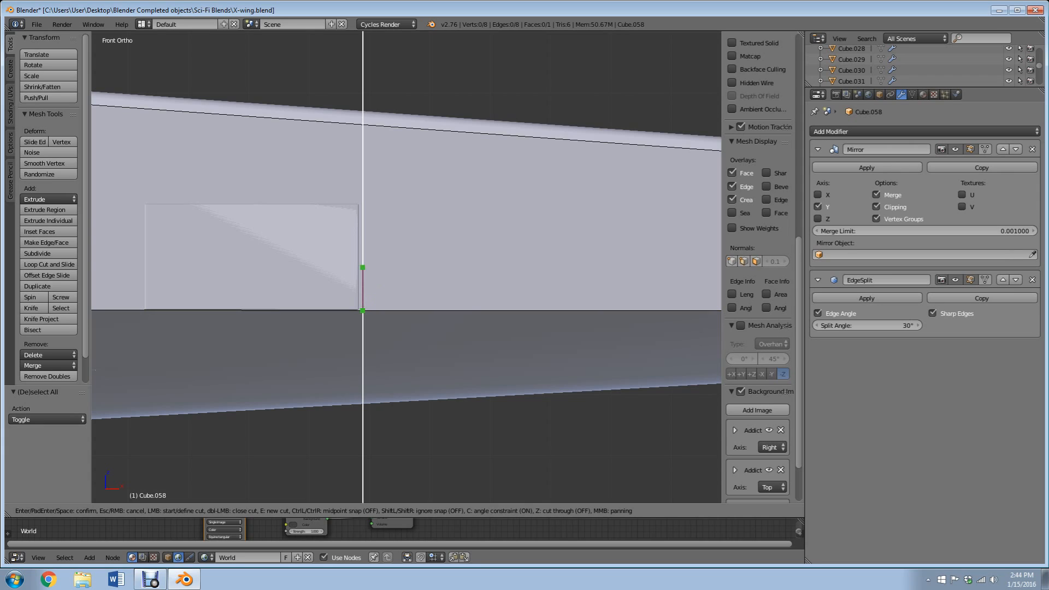
{"action": "left_click", "coordinate": [362, 231]}
{"action": "left_click", "coordinate": [497, 230]}
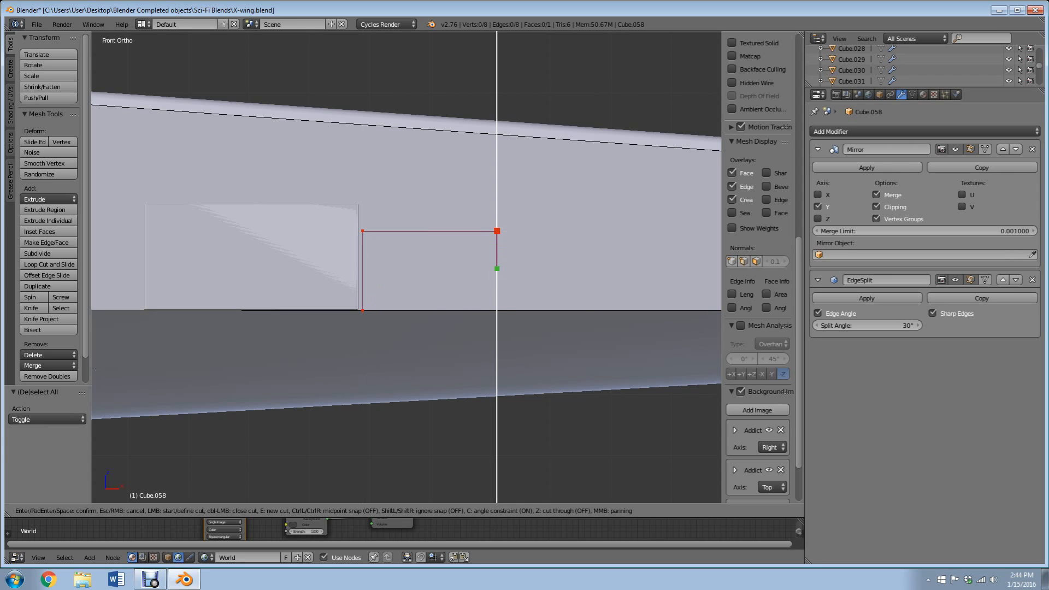
{"action": "left_click", "coordinate": [496, 311]}
{"action": "key", "text": "Return"}
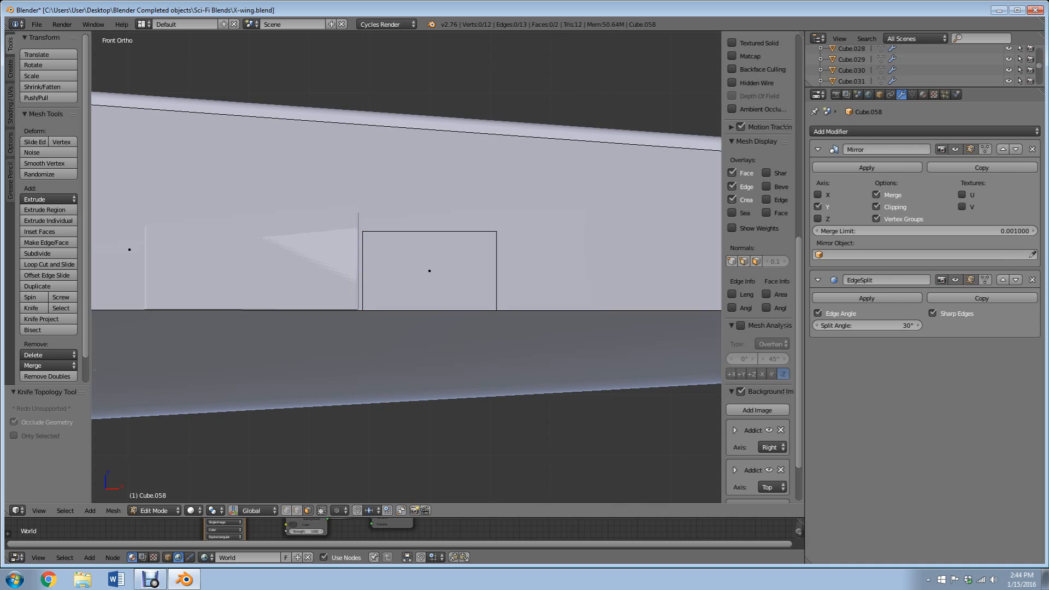
Step: Delete the large face surrounding the newly cut rectangle
{"action": "scroll", "coordinate": [406, 268], "scroll_direction": "down", "scroll_amount": 2}
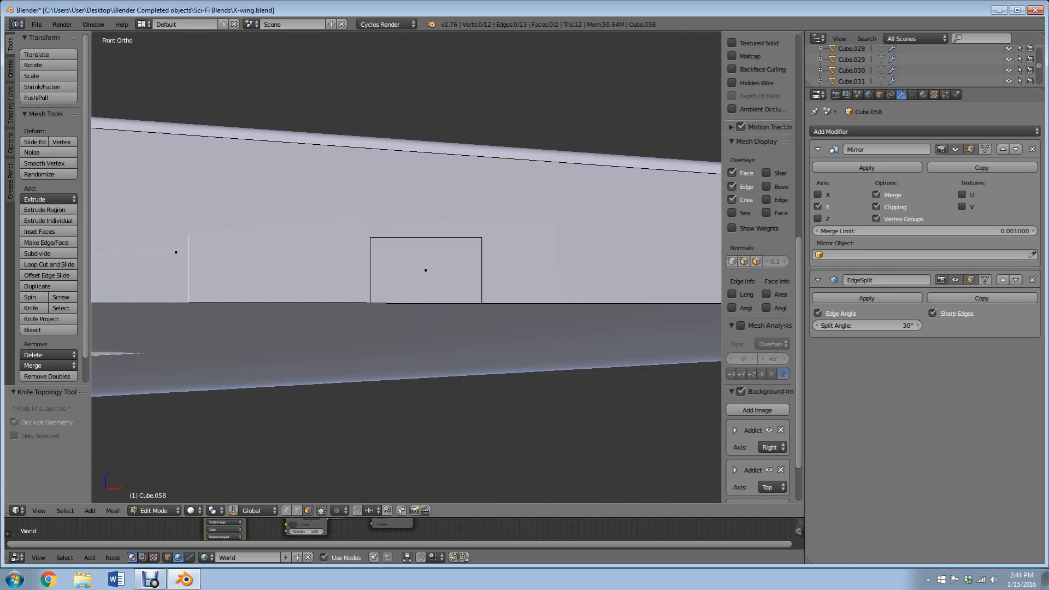
{"action": "right_click", "coordinate": [214, 254]}
{"action": "key", "text": "x"}
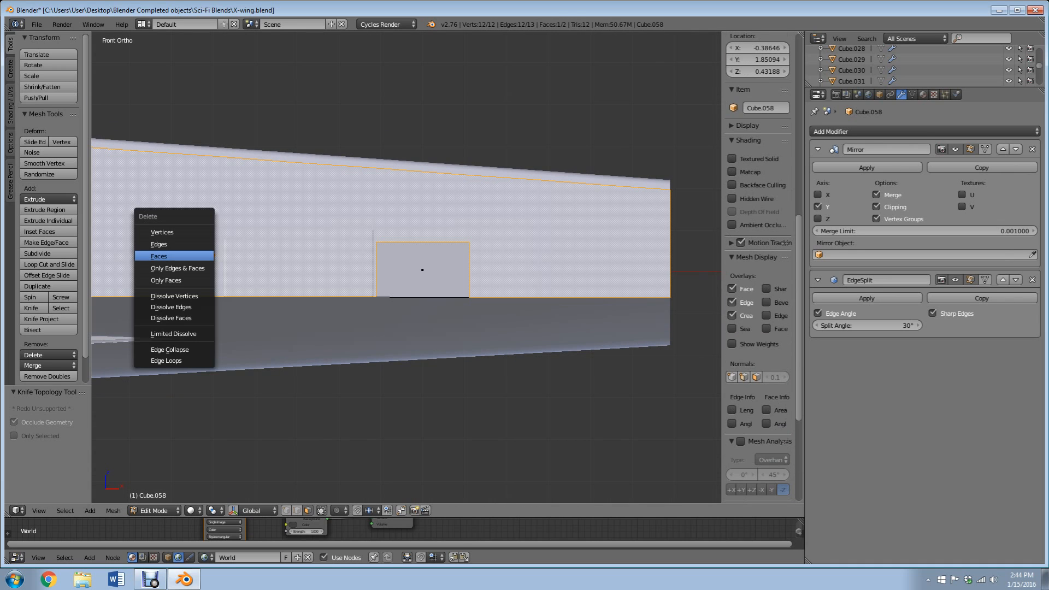
{"action": "left_click", "coordinate": [174, 256]}
Step: Add one centred loop cut across the remaining rectangle, splitting it into two side-by-side halves
{"action": "right_click", "coordinate": [422, 270]}
{"action": "scroll", "coordinate": [406, 268], "scroll_direction": "down", "scroll_amount": 1}
{"action": "middle_click_drag", "start_coordinate": [422, 270], "coordinate": [390, 264]}
{"action": "scroll", "coordinate": [406, 267], "scroll_direction": "up", "scroll_amount": 5}
{"action": "scroll", "coordinate": [400, 235], "scroll_direction": "up", "scroll_amount": 8}
{"action": "scroll", "coordinate": [401, 234], "scroll_direction": "down", "scroll_amount": 4}
{"action": "scroll", "coordinate": [406, 268], "scroll_direction": "up", "scroll_amount": 3}
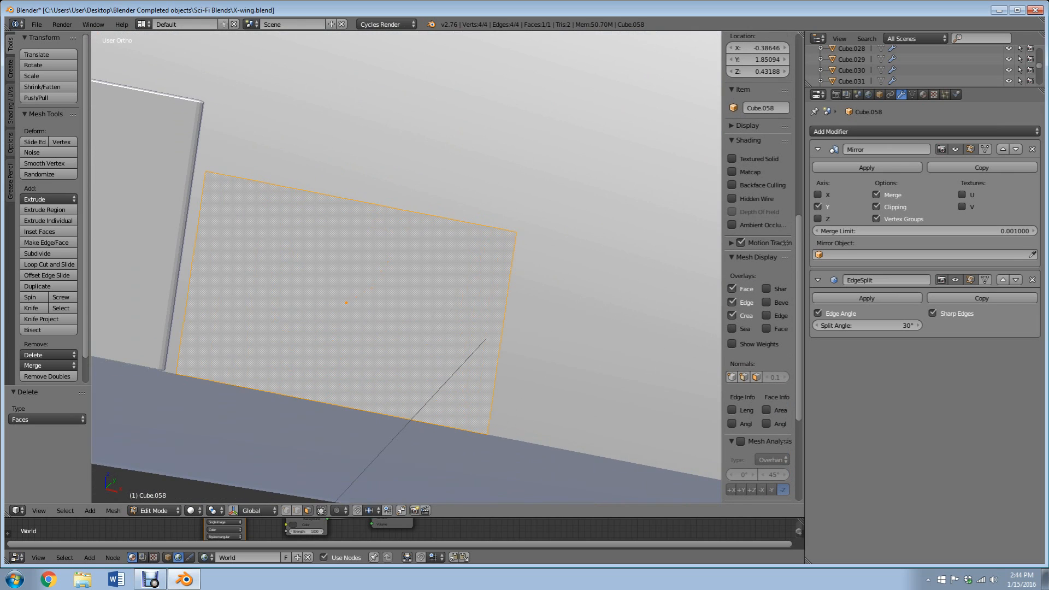
{"action": "key", "text": "ctrl+r"}
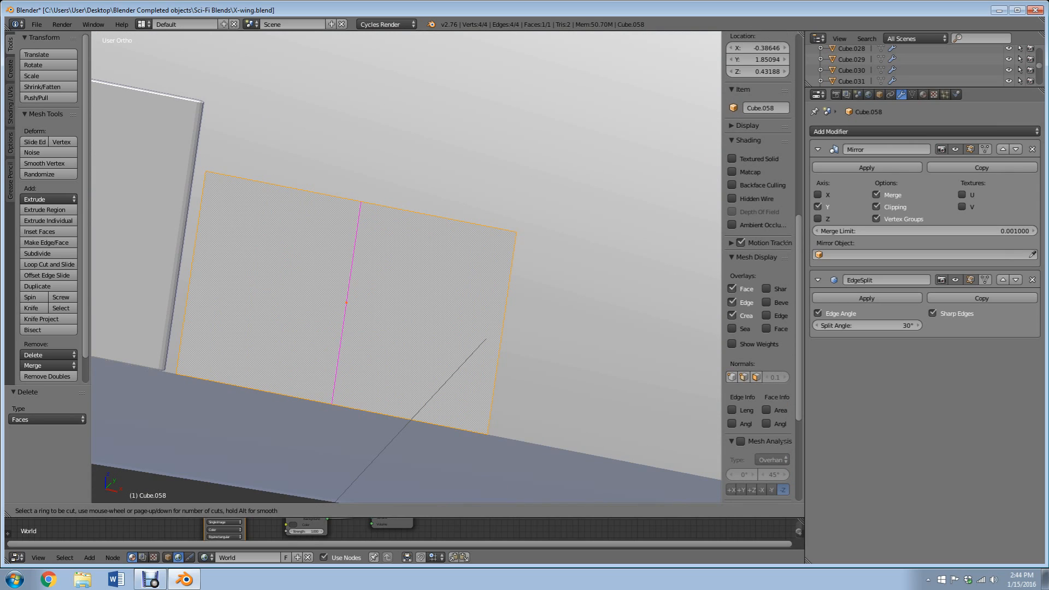
{"action": "key", "text": "Escape"}
{"action": "key", "text": "ctrl+r"}
{"action": "key", "text": "Return"}
{"action": "key", "text": "Escape"}
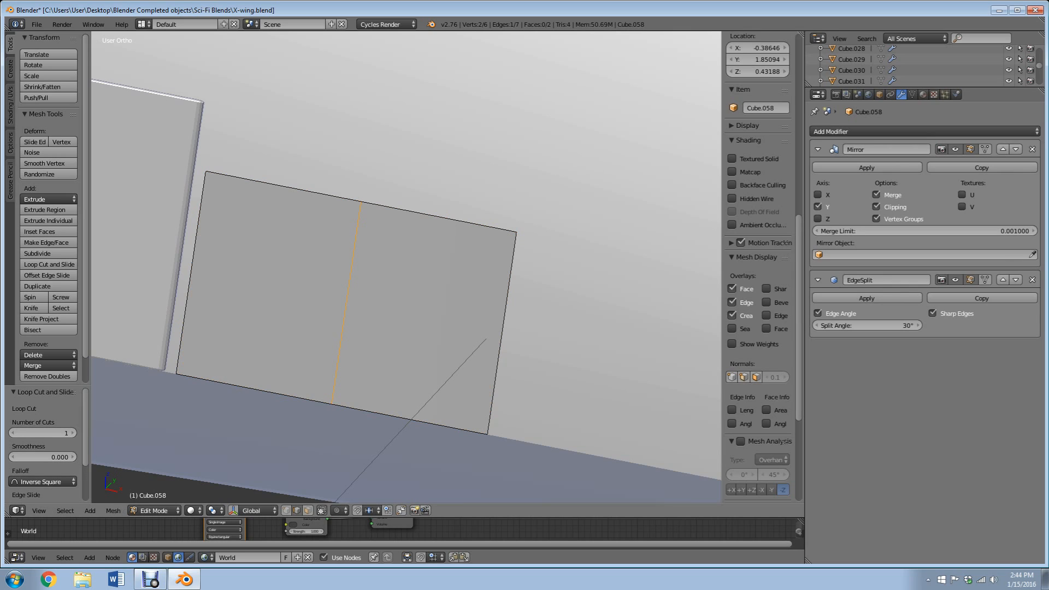
Step: Try a single-segment bevel of 0.002 on the rectangle's centre edge, and undo it
{"action": "key", "text": "w"}
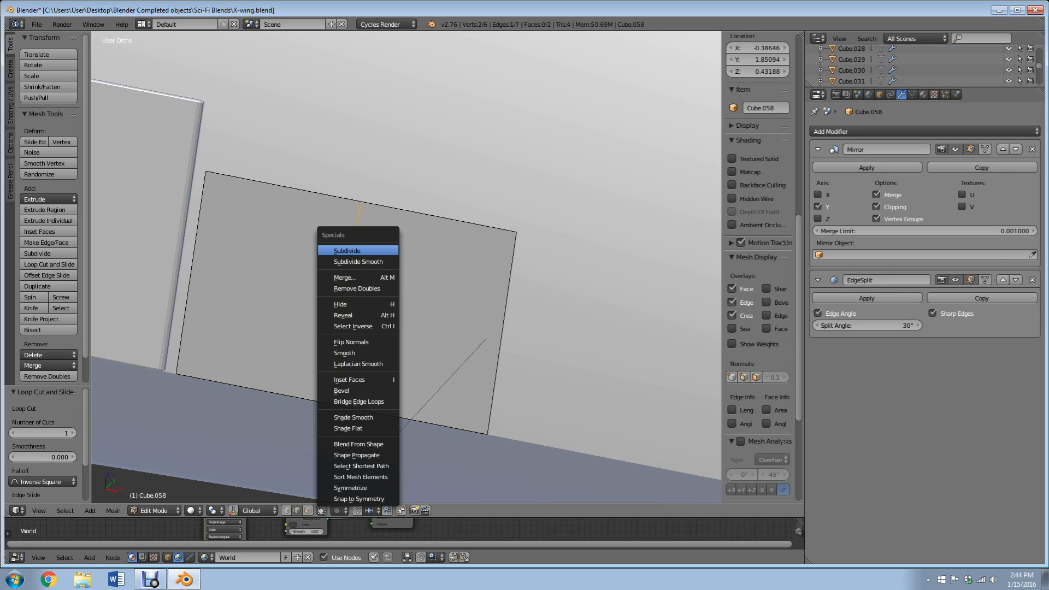
{"action": "left_click", "coordinate": [364, 390]}
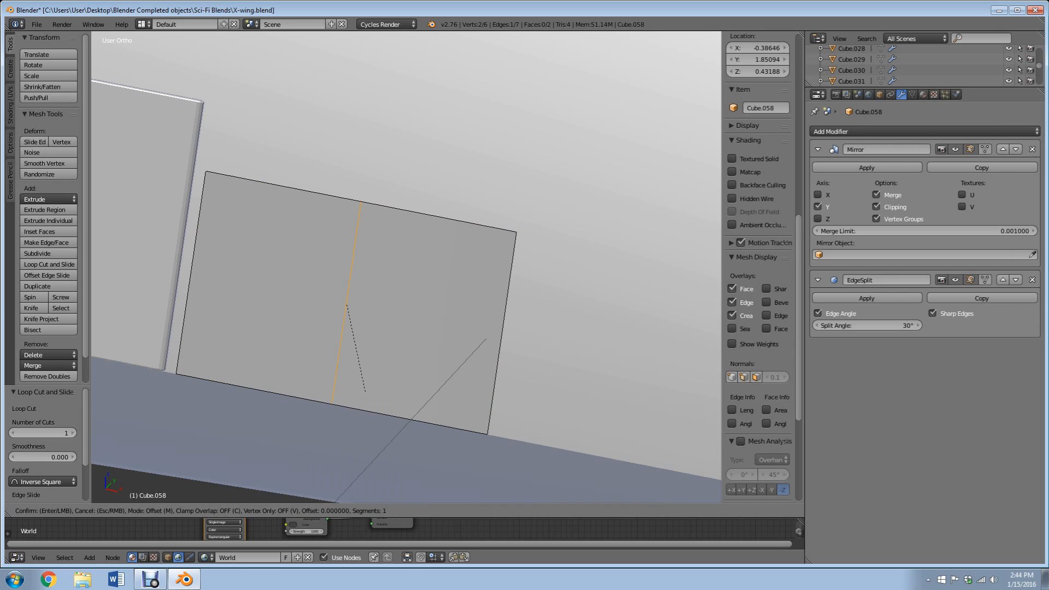
{"action": "key", "text": "Return"}
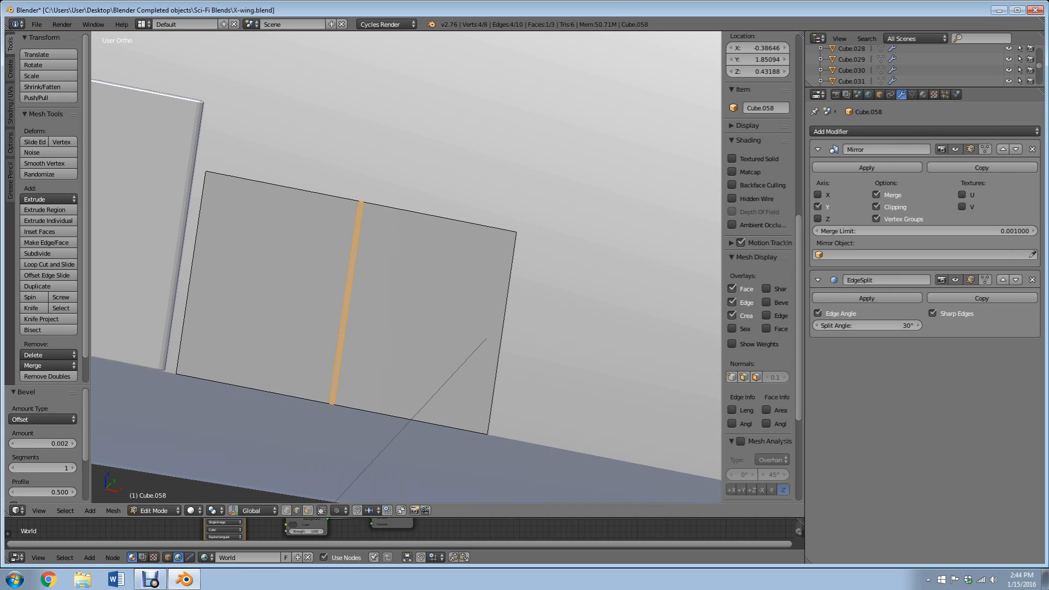
{"action": "key", "text": "ctrl+z"}
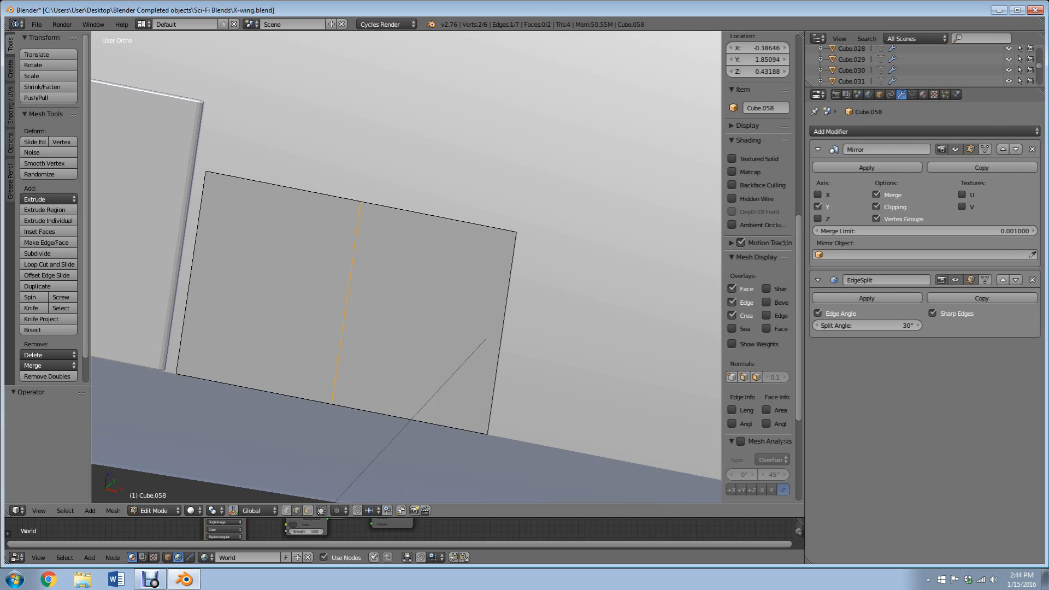
Step: Select both halves of the rectangle and extrude them as individual faces with zero offset
{"action": "scroll", "coordinate": [406, 267], "scroll_direction": "up", "scroll_amount": 2}
{"action": "left_click", "coordinate": [308, 511]}
{"action": "right_click", "coordinate": [209, 296]}
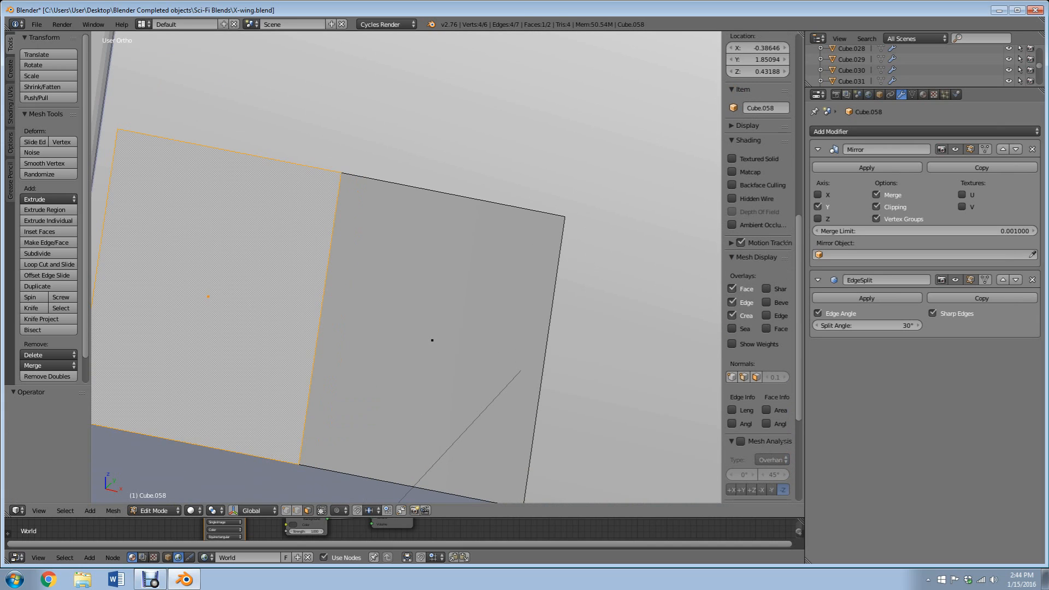
{"action": "right_click", "coordinate": [432, 341], "text": "shift"}
{"action": "scroll", "coordinate": [406, 267], "scroll_direction": "down", "scroll_amount": 3}
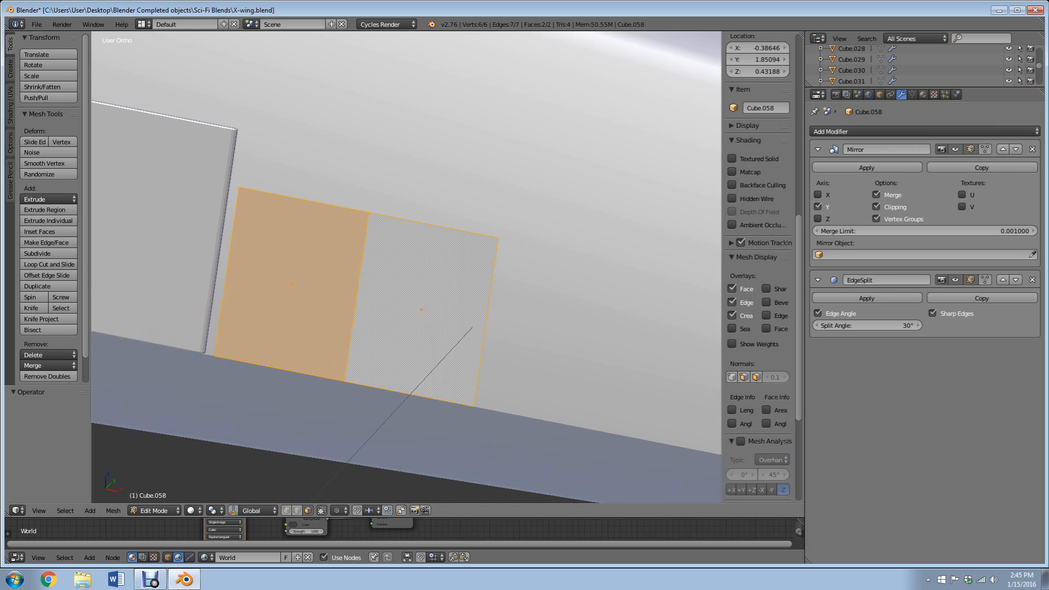
{"action": "key", "text": "alt+e"}
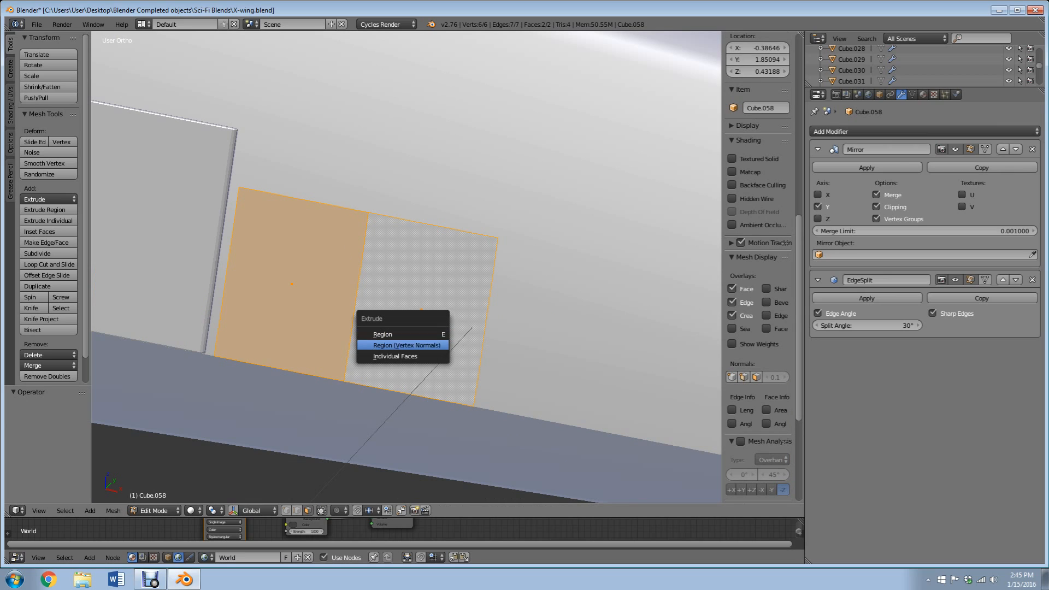
{"action": "left_click", "coordinate": [408, 356]}
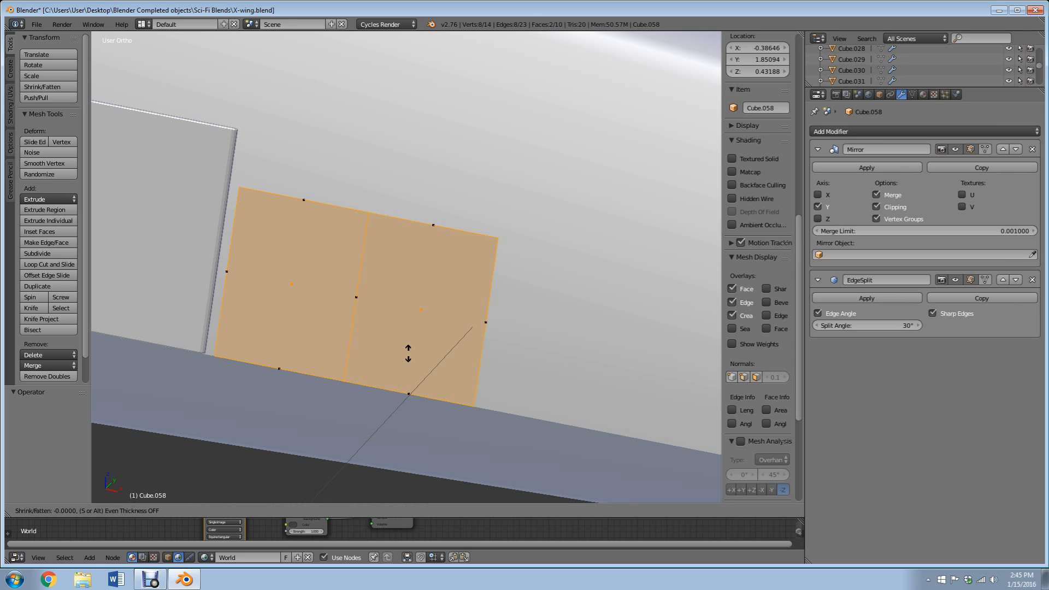
{"action": "left_click", "coordinate": [408, 353]}
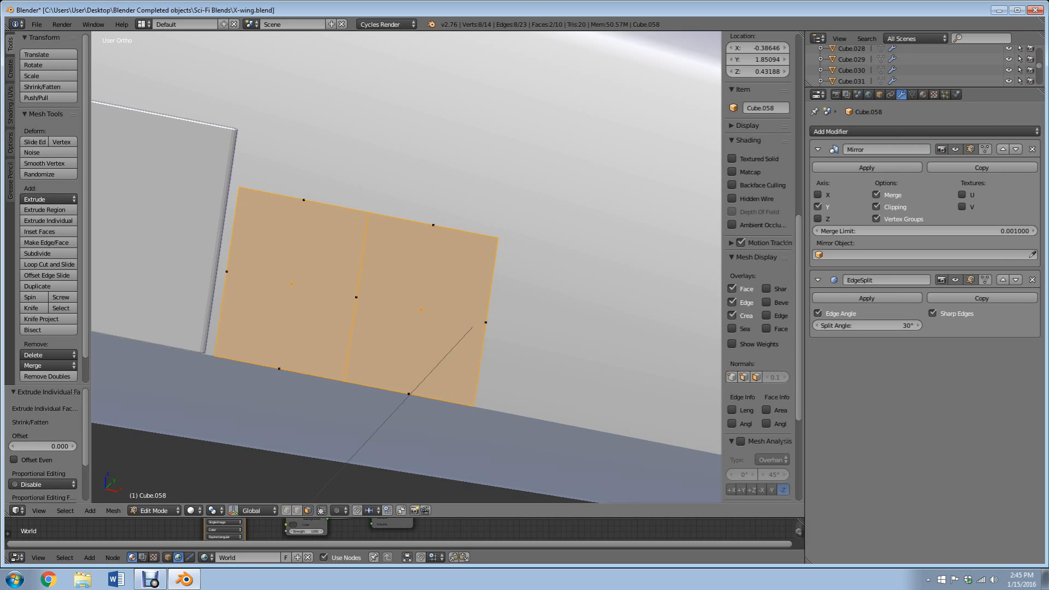
Step: Inset the two selected faces by a thickness of 0.001
{"action": "scroll", "coordinate": [406, 268], "scroll_direction": "up", "scroll_amount": 2}
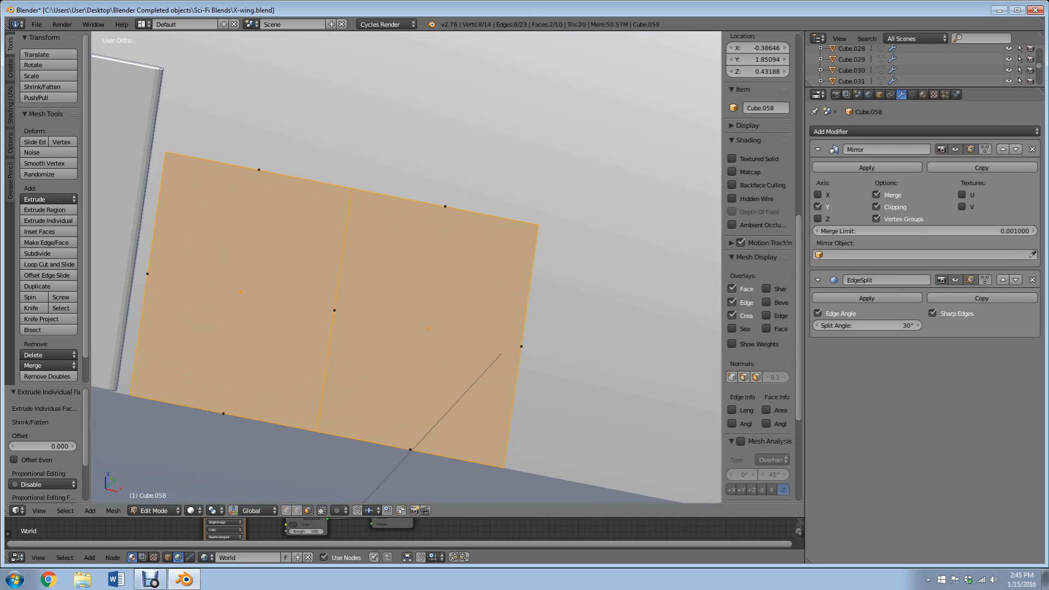
{"action": "type", "text": "i"}
{"action": "type", "text": "0.001"}
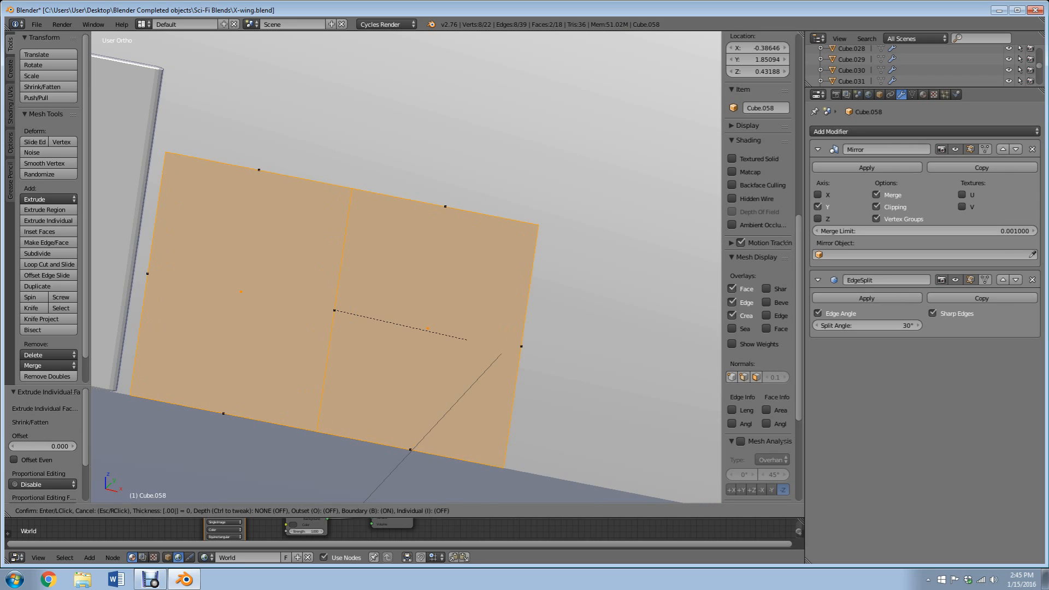
{"action": "key", "text": "Return"}
Step: Invert the selection and delete the border faces around the two inset panels, leaving a narrow gap between them
{"action": "scroll", "coordinate": [406, 267], "scroll_direction": "up", "scroll_amount": 1}
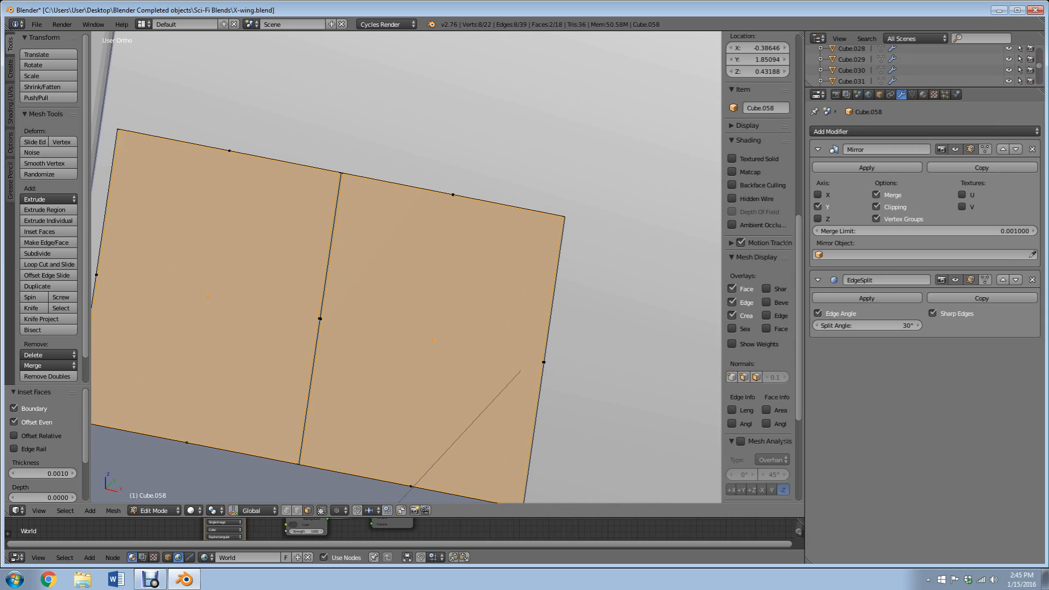
{"action": "key", "text": "ctrl+i"}
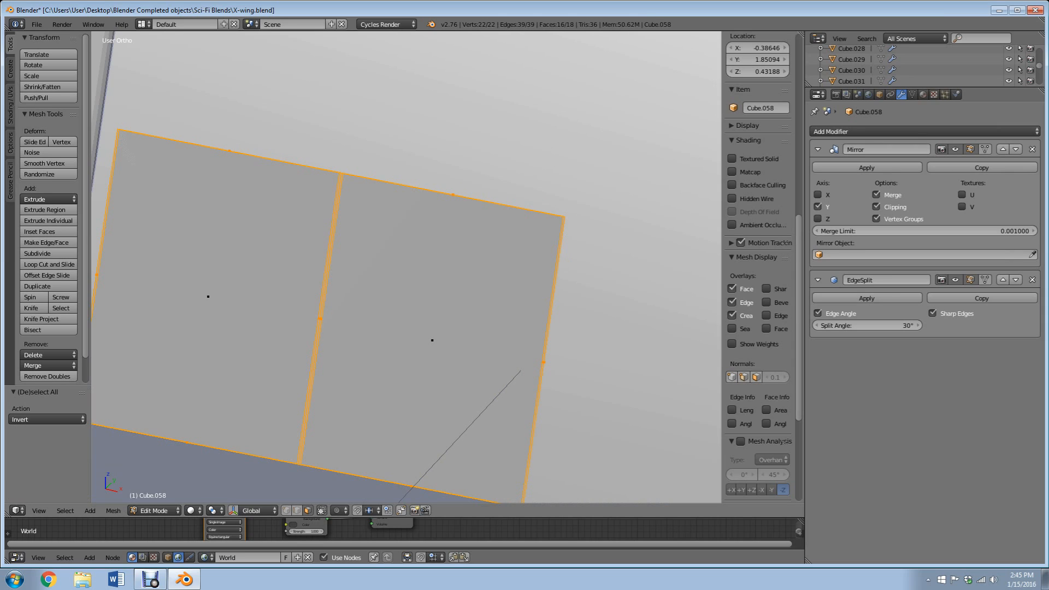
{"action": "key", "text": "x"}
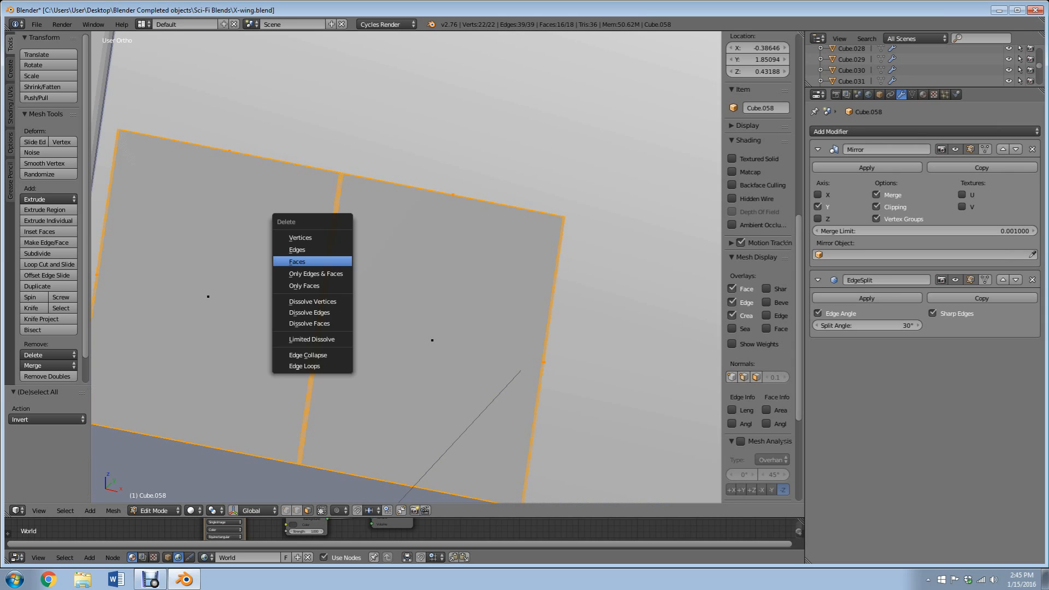
{"action": "left_click", "coordinate": [289, 261]}
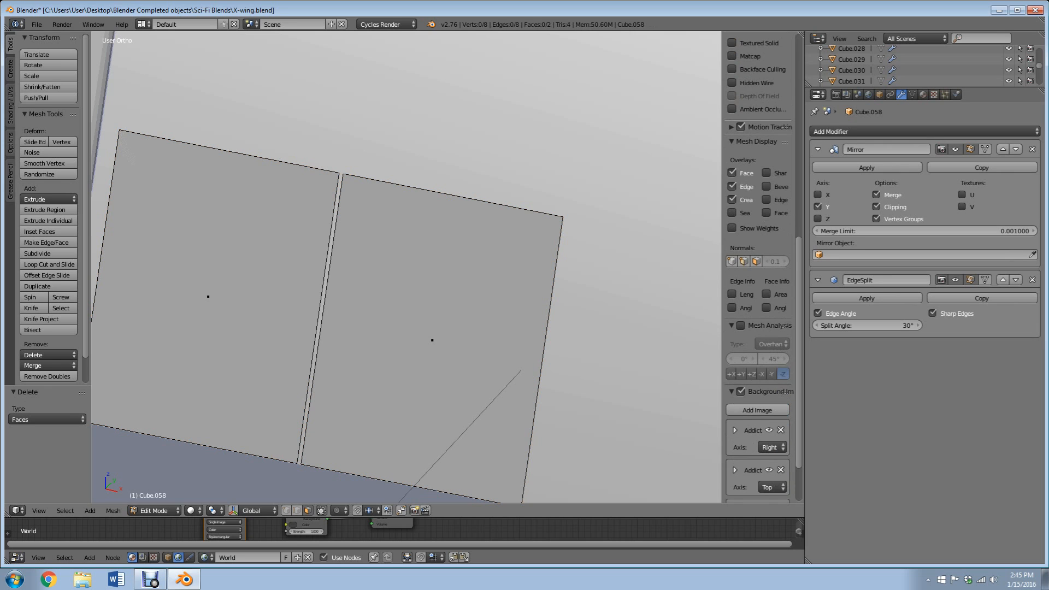
Step: Select both panels and extrude them outward from the hull by about 0.002
{"action": "key", "text": "a"}
{"action": "scroll", "coordinate": [406, 267], "scroll_direction": "down", "scroll_amount": 5}
{"action": "middle_click_drag", "start_coordinate": [406, 268], "coordinate": [501, 229]}
{"action": "scroll", "coordinate": [353, 287], "scroll_direction": "up", "scroll_amount": 2}
{"action": "scroll", "coordinate": [352, 287], "scroll_direction": "up", "scroll_amount": 1}
{"action": "key", "text": "e"}
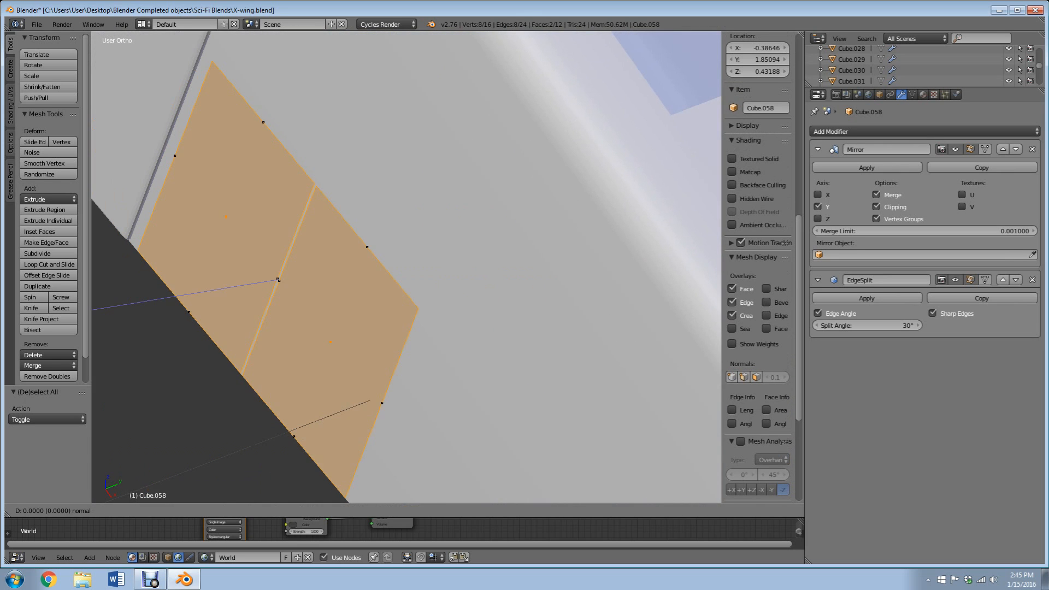
{"action": "left_click", "coordinate": [314, 185]}
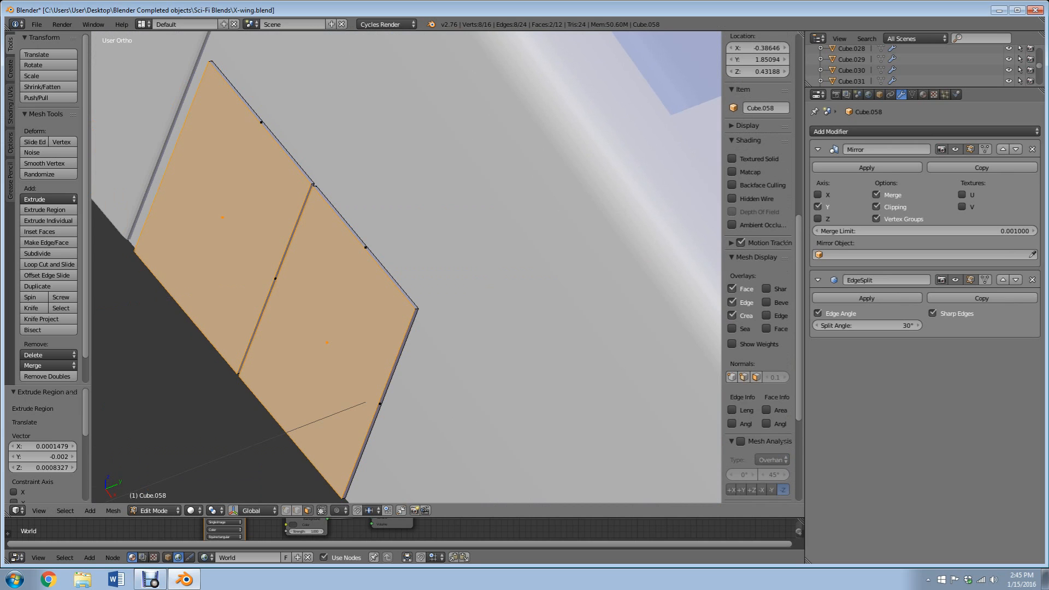
Step: Delete the hidden back faces of the two extruded panels
{"action": "key", "text": "z"}
{"action": "right_click", "coordinate": [331, 342]}
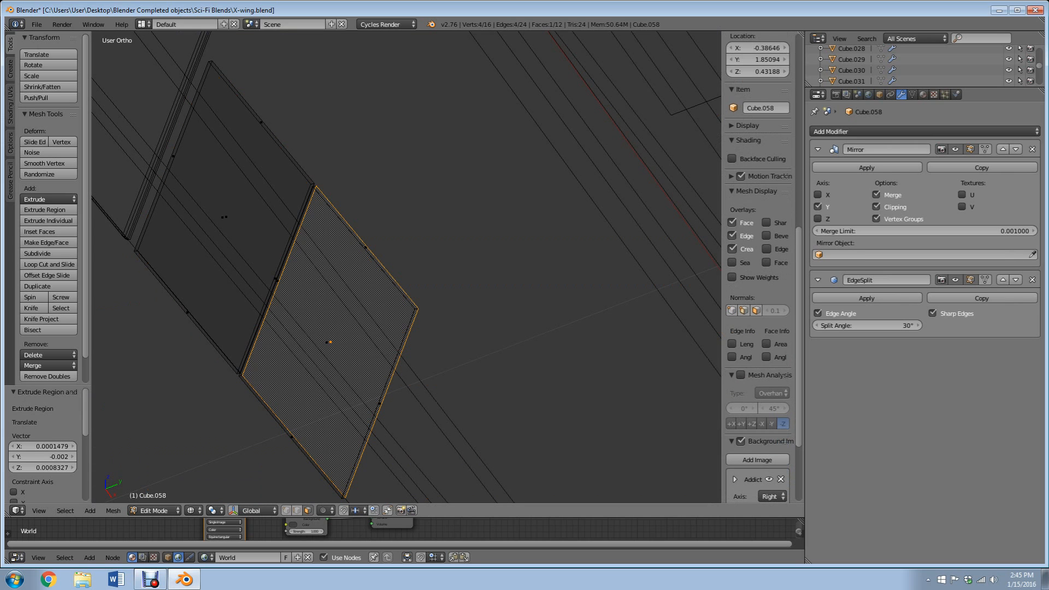
{"action": "key", "text": "z"}
{"action": "key", "text": "x"}
{"action": "left_click", "coordinate": [317, 300]}
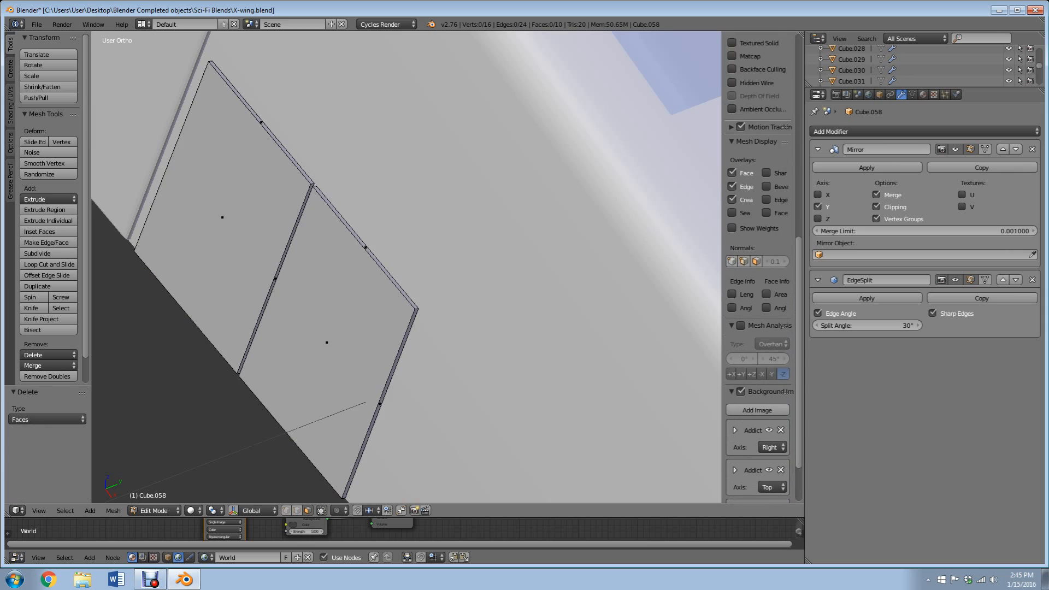
Step: In Object Mode, join the new panels into the existing bevelled plate so they share its modifiers
{"action": "key", "text": "Tab"}
{"action": "scroll", "coordinate": [406, 267], "scroll_direction": "down", "scroll_amount": 4}
{"action": "scroll", "coordinate": [406, 267], "scroll_direction": "up", "scroll_amount": 3}
{"action": "middle_click_drag", "start_coordinate": [406, 267], "coordinate": [350, 313], "text": "shift"}
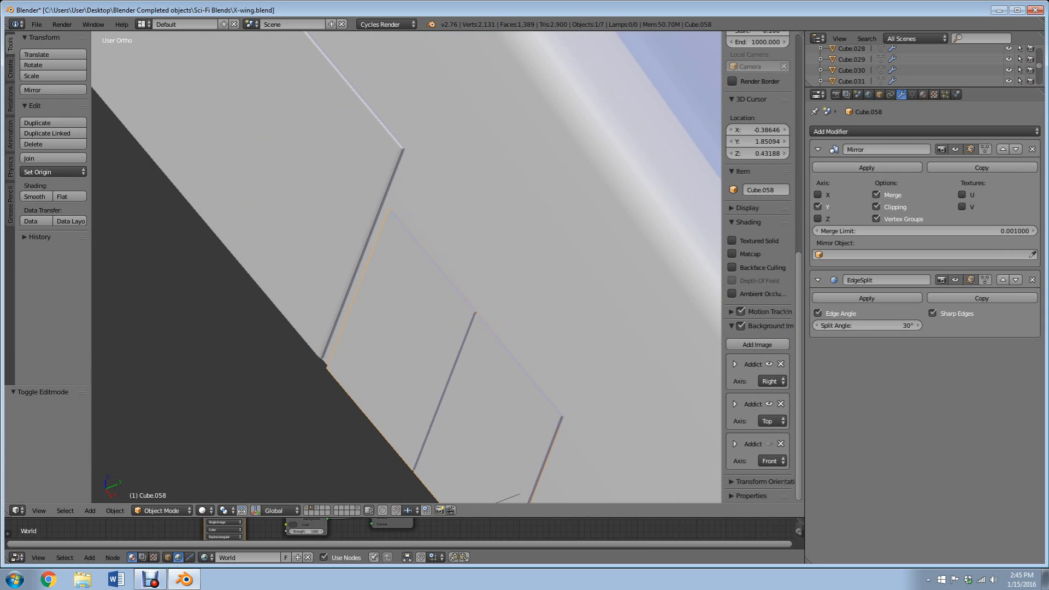
{"action": "right_click", "coordinate": [350, 277], "text": "shift"}
{"action": "key", "text": "z"}
{"action": "key", "text": "z"}
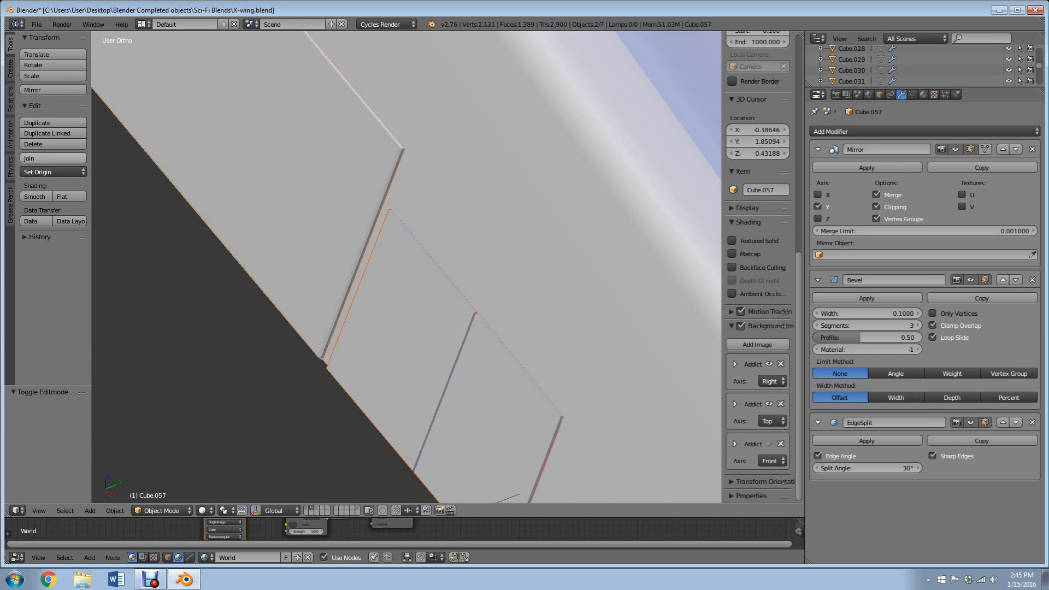
{"action": "left_click", "coordinate": [53, 159]}
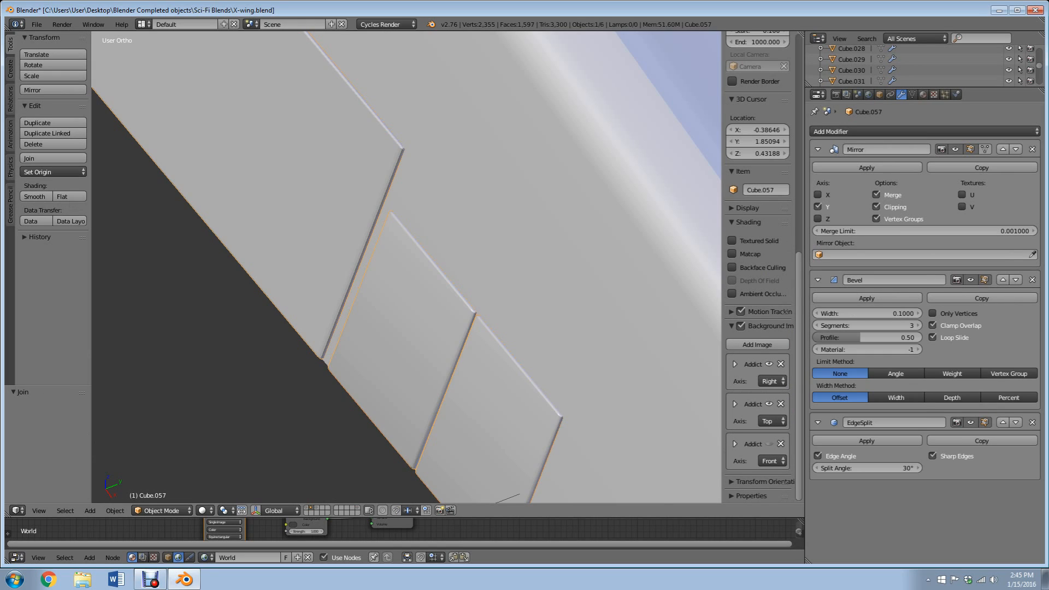
Step: Inspect the bevelled edges of the joined panels and apply flat shading to the plate object
{"action": "scroll", "coordinate": [383, 268], "scroll_direction": "up", "scroll_amount": 2}
{"action": "scroll", "coordinate": [406, 267], "scroll_direction": "up", "scroll_amount": 3}
{"action": "scroll", "coordinate": [406, 267], "scroll_direction": "down", "scroll_amount": 4}
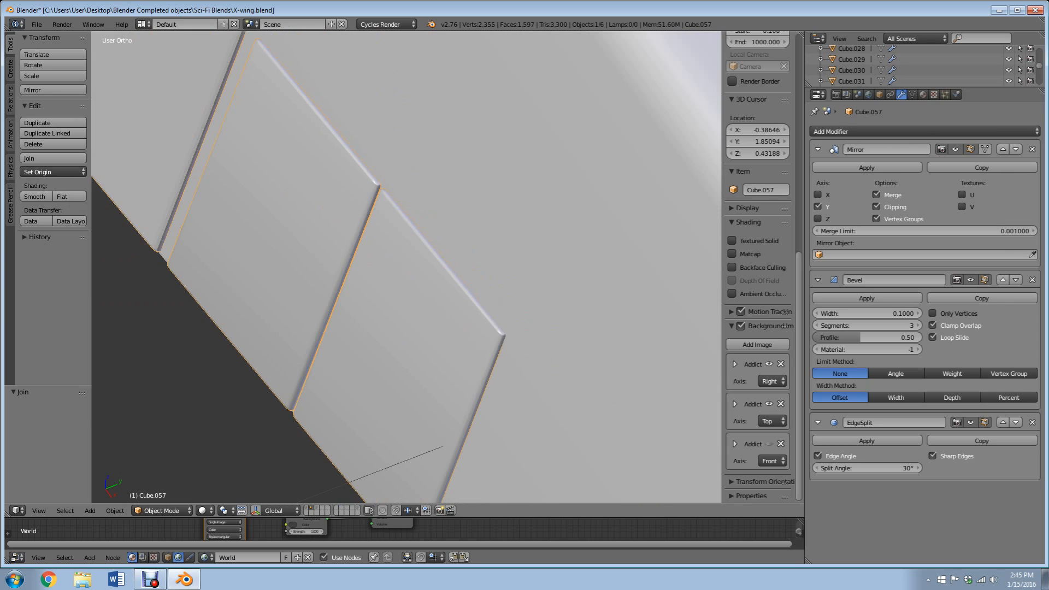
{"action": "middle_click_drag", "start_coordinate": [377, 185], "coordinate": [482, 280], "text": "shift"}
{"action": "left_click", "coordinate": [69, 197]}
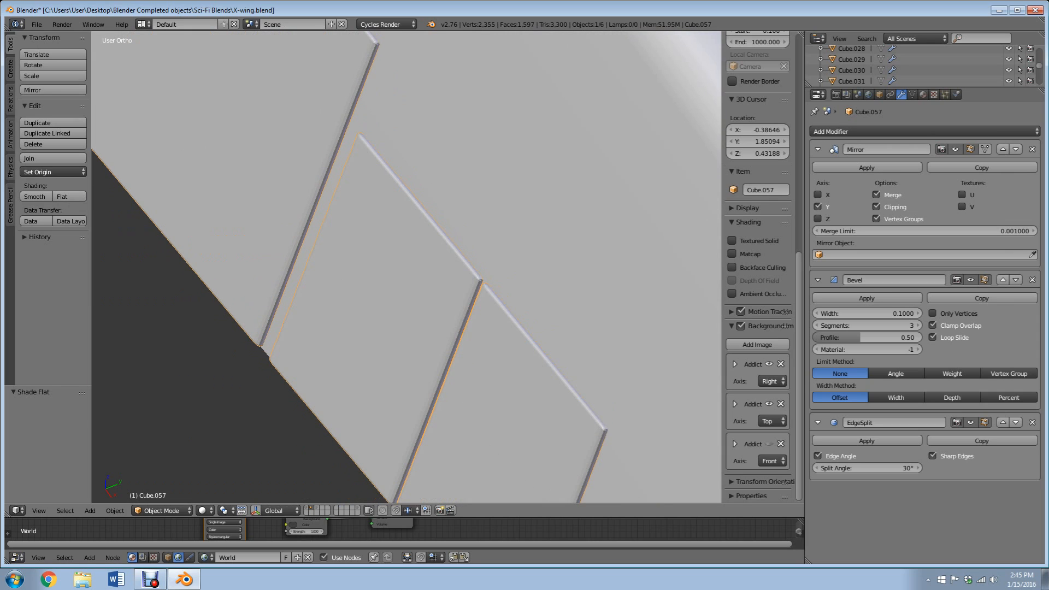
Step: Inspect the flat-shaded hull plates up close and from farther out, using the perspective view
{"action": "scroll", "coordinate": [406, 267], "scroll_direction": "up", "scroll_amount": 5}
{"action": "scroll", "coordinate": [407, 267], "scroll_direction": "down", "scroll_amount": 6}
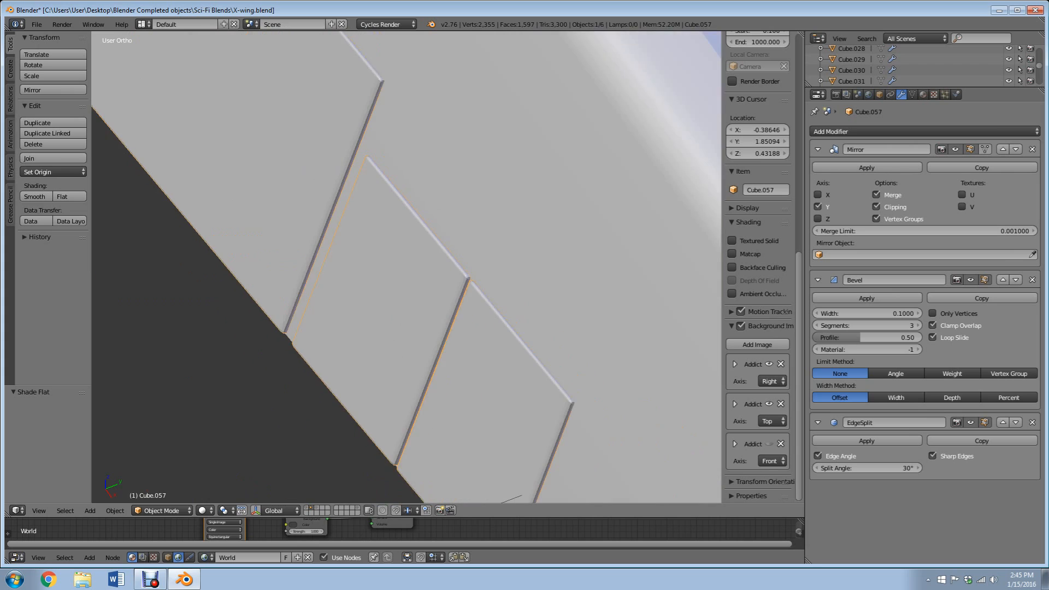
{"action": "middle_click_drag", "start_coordinate": [406, 267], "coordinate": [366, 280]}
{"action": "scroll", "coordinate": [453, 237], "scroll_direction": "down", "scroll_amount": 3}
{"action": "scroll", "coordinate": [454, 237], "scroll_direction": "down", "scroll_amount": 2}
{"action": "scroll", "coordinate": [364, 283], "scroll_direction": "down", "scroll_amount": 1}
{"action": "scroll", "coordinate": [306, 279], "scroll_direction": "up", "scroll_amount": 2}
{"action": "key", "text": "KP_5"}
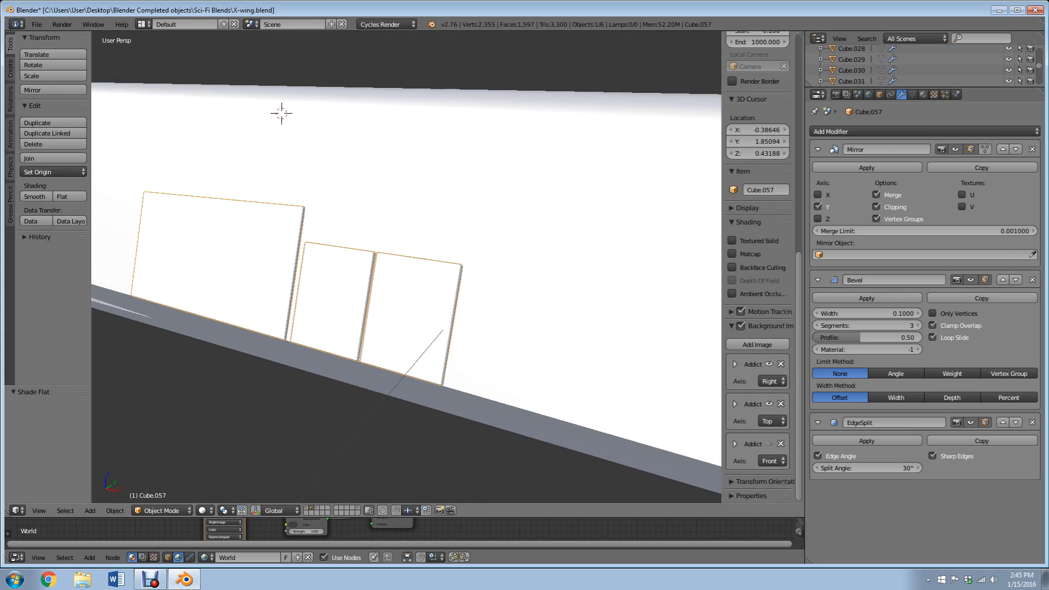
Step: Preview the plates on the fuselage side with Rendered viewport shading
{"action": "scroll", "coordinate": [366, 279], "scroll_direction": "up", "scroll_amount": 1}
{"action": "left_click", "coordinate": [202, 510]}
{"action": "left_click", "coordinate": [229, 437]}
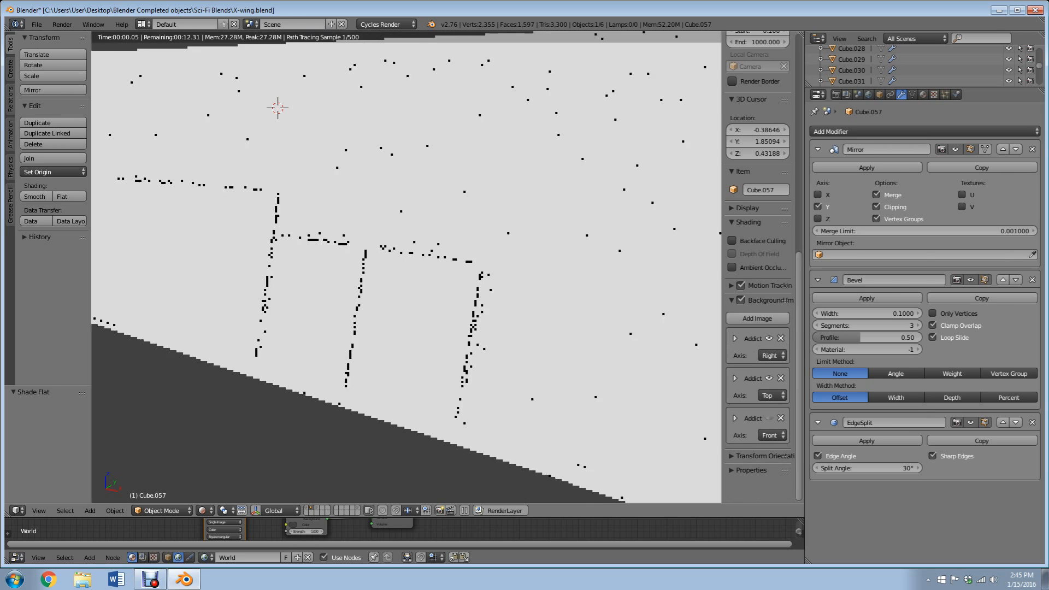
{"action": "scroll", "coordinate": [407, 267], "scroll_direction": "down", "scroll_amount": 3}
{"action": "middle_click_drag", "start_coordinate": [406, 268], "coordinate": [382, 273]}
{"action": "scroll", "coordinate": [465, 265], "scroll_direction": "up", "scroll_amount": 3}
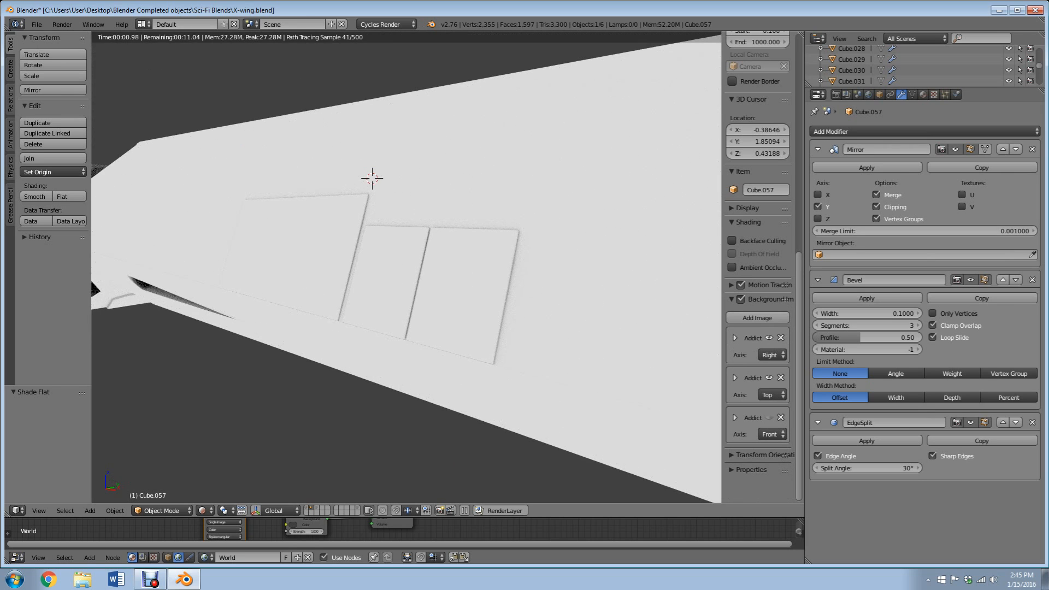
Step: Return the viewport to Solid shading and delete the joined demonstration plates from the hull
{"action": "key", "text": "z"}
{"action": "key", "text": "z"}
{"action": "right_click", "coordinate": [415, 180]}
{"action": "right_click", "coordinate": [418, 290]}
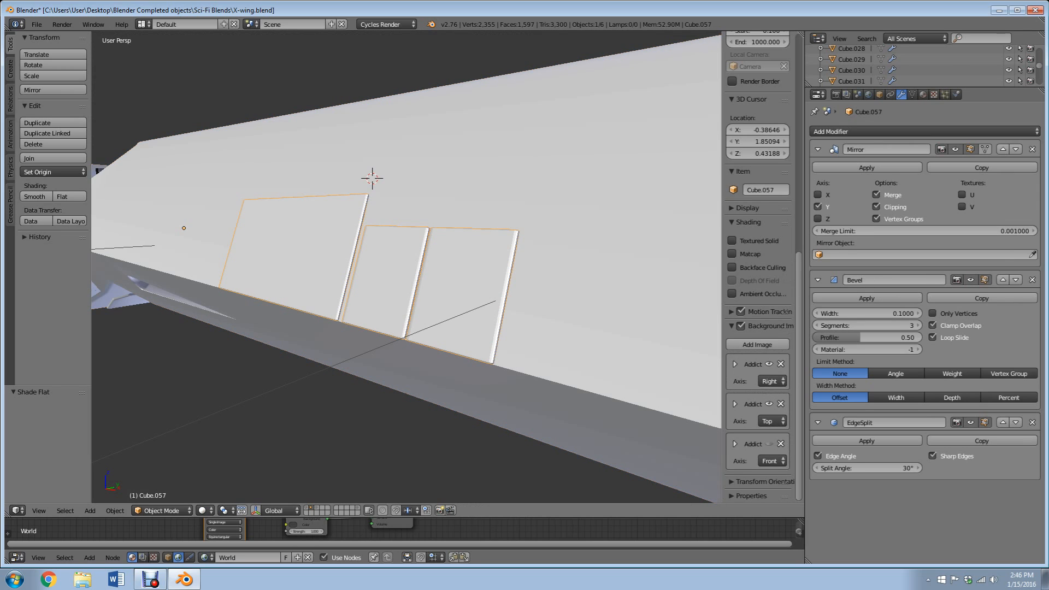
{"action": "key", "text": "x"}
{"action": "left_click", "coordinate": [419, 295]}
{"action": "scroll", "coordinate": [419, 295], "scroll_direction": "down", "scroll_amount": 3}
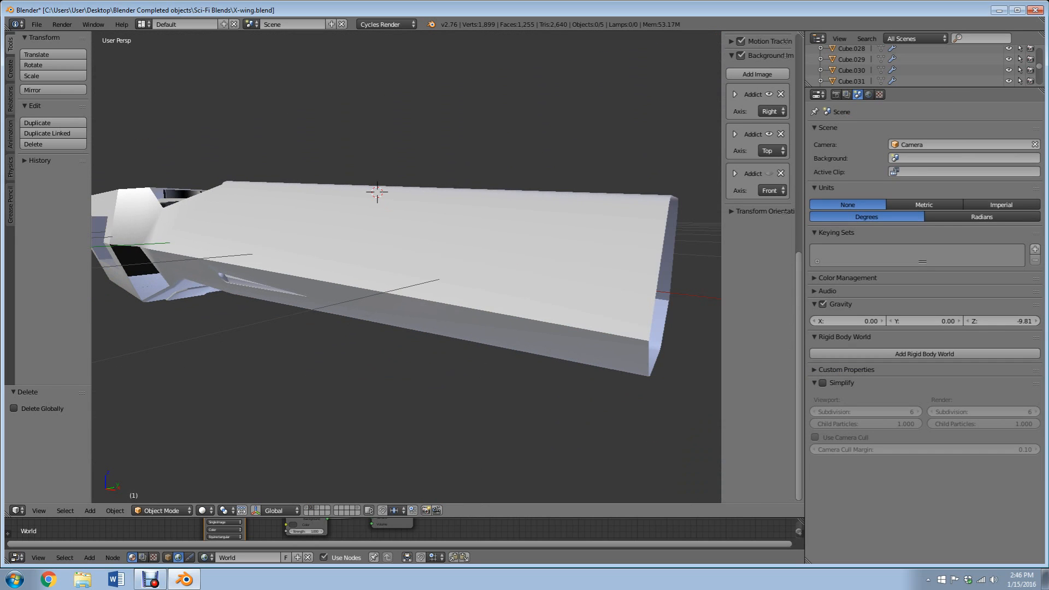
Step: Show layer 1 with the finished X-wing fuselage and examine the plating along its side
{"action": "key", "text": "1"}
{"action": "middle_click_drag", "start_coordinate": [407, 267], "coordinate": [451, 254]}
{"action": "scroll", "coordinate": [406, 267], "scroll_direction": "up", "scroll_amount": 2}
{"action": "scroll", "coordinate": [406, 267], "scroll_direction": "down", "scroll_amount": 2}
{"action": "scroll", "coordinate": [406, 267], "scroll_direction": "up", "scroll_amount": 1}
{"action": "scroll", "coordinate": [406, 267], "scroll_direction": "down", "scroll_amount": 2}
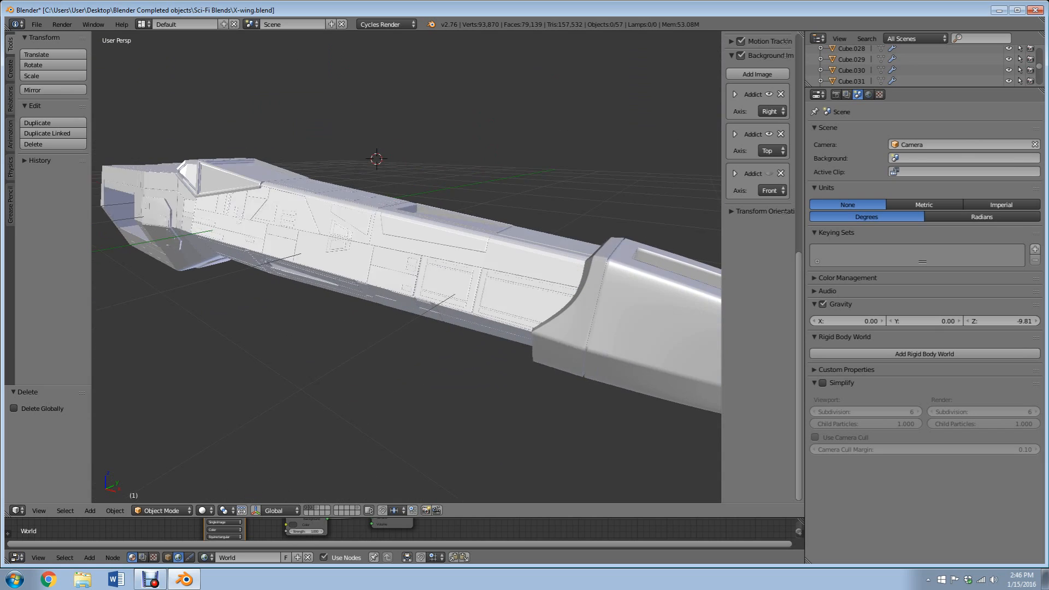
{"action": "scroll", "coordinate": [407, 267], "scroll_direction": "up", "scroll_amount": 1}
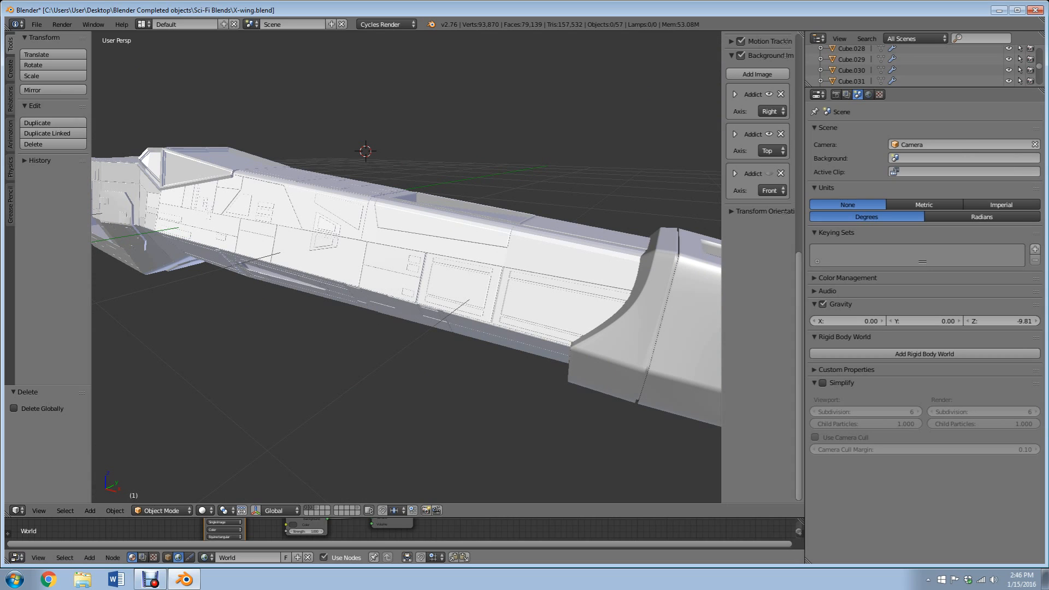
{"action": "scroll", "coordinate": [406, 267], "scroll_direction": "down", "scroll_amount": 1}
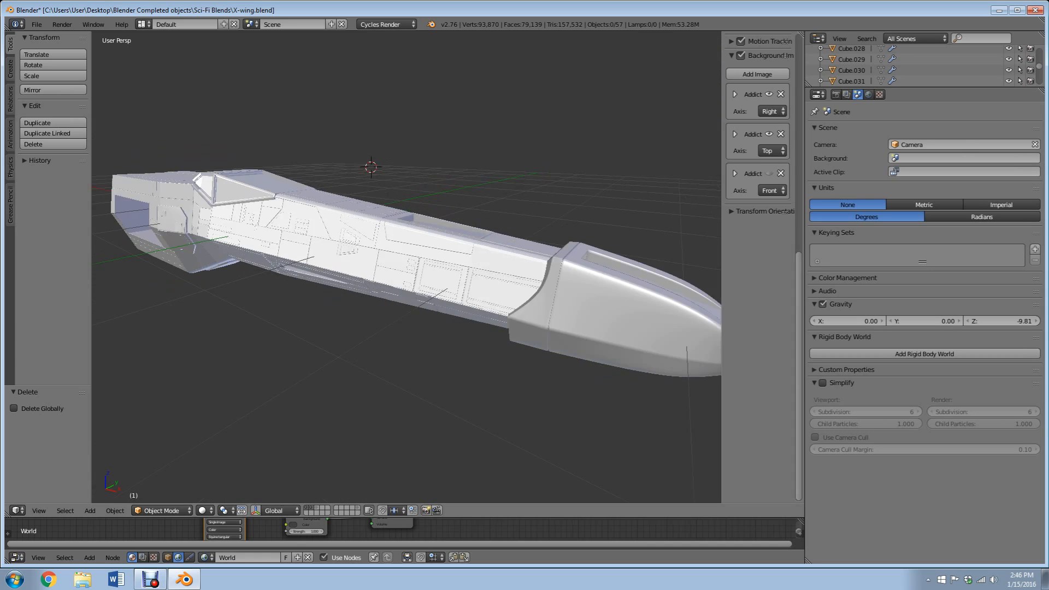
Step: Examine the greebles and panel lines on the top deck of the rear fuselage
{"action": "middle_click_drag", "start_coordinate": [406, 267], "coordinate": [491, 306]}
{"action": "middle_click_drag", "start_coordinate": [218, 349], "coordinate": [683, 153], "text": "shift"}
{"action": "middle_click_drag", "start_coordinate": [484, 175], "coordinate": [514, 161], "text": "shift"}
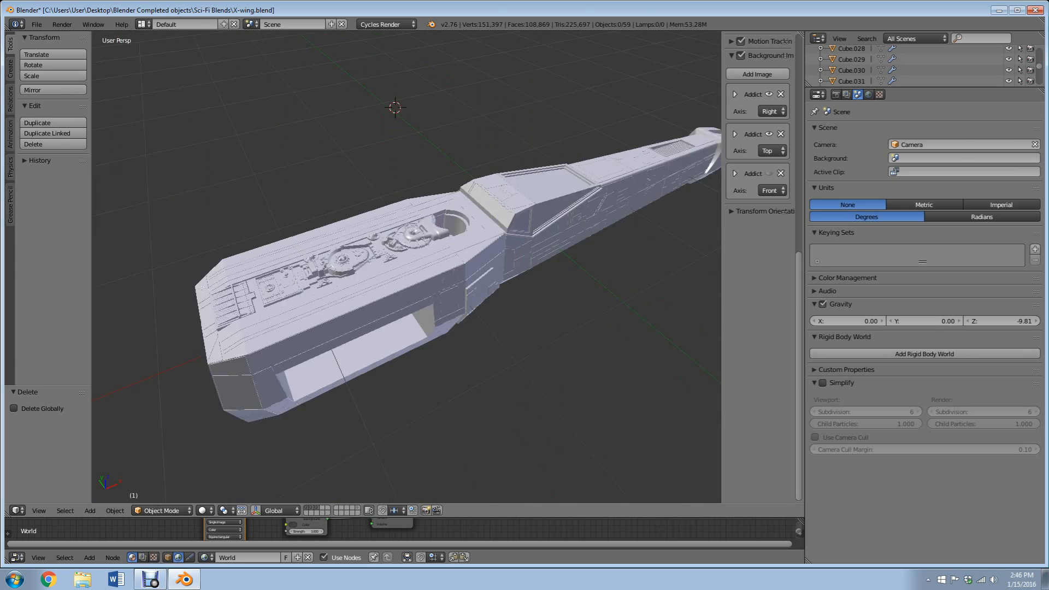
{"action": "middle_click_drag", "start_coordinate": [406, 267], "coordinate": [426, 257]}
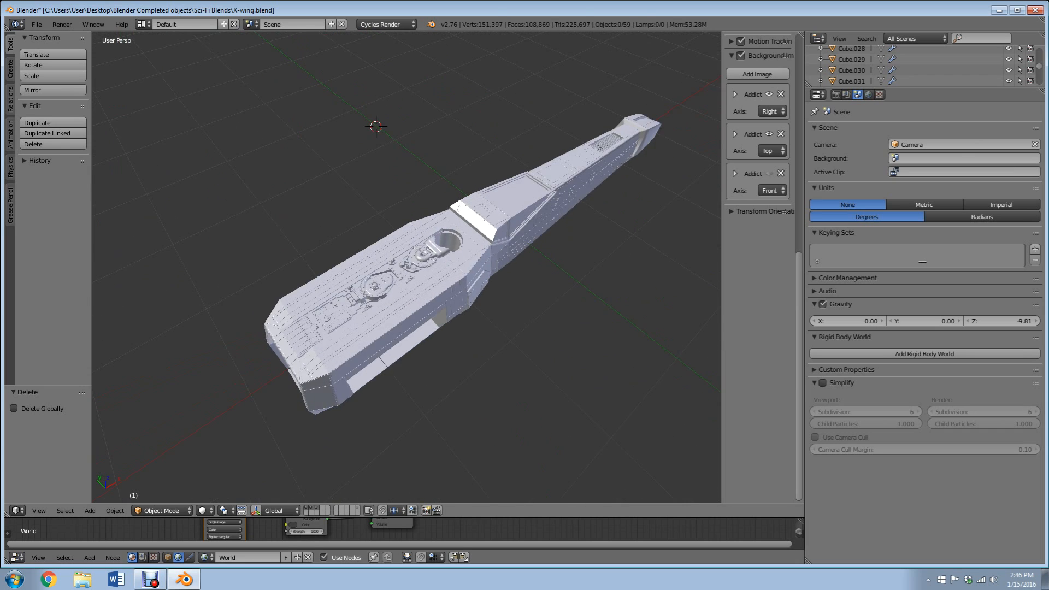
{"action": "scroll", "coordinate": [406, 267], "scroll_direction": "up", "scroll_amount": 5}
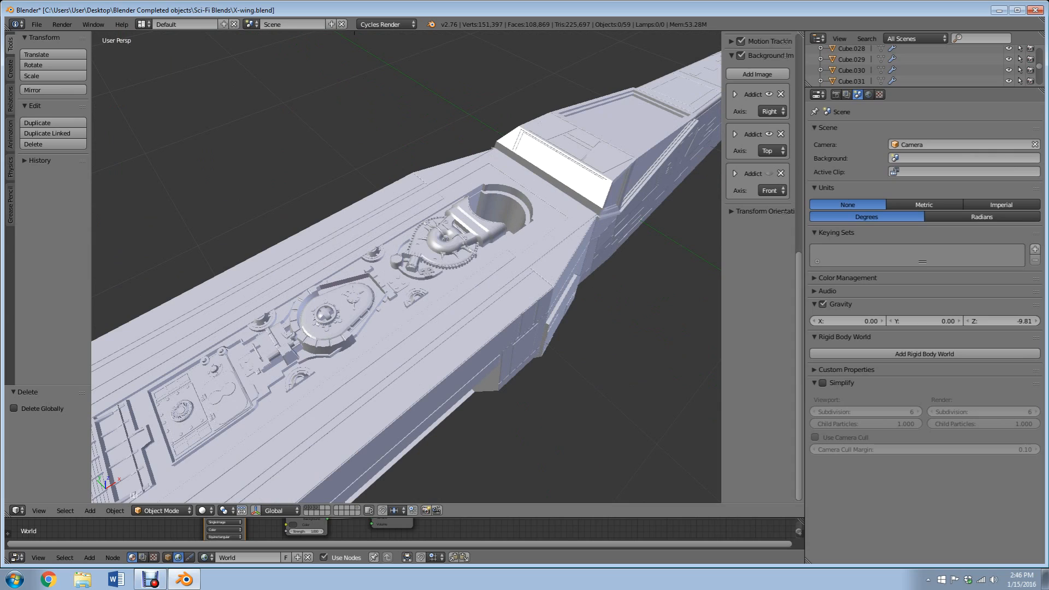